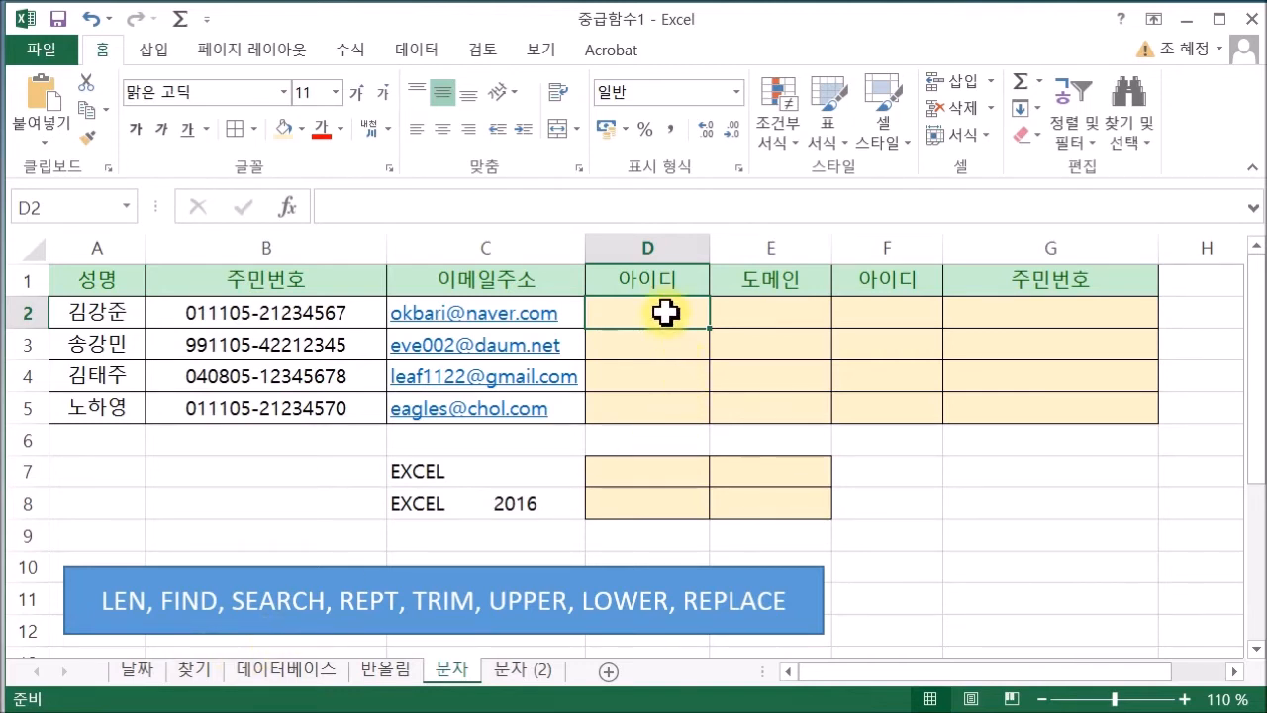
# Enter =FIND("@",C2) in D2 to locate the @ in the first e-mail, returning 7
pyautogui.write('=')
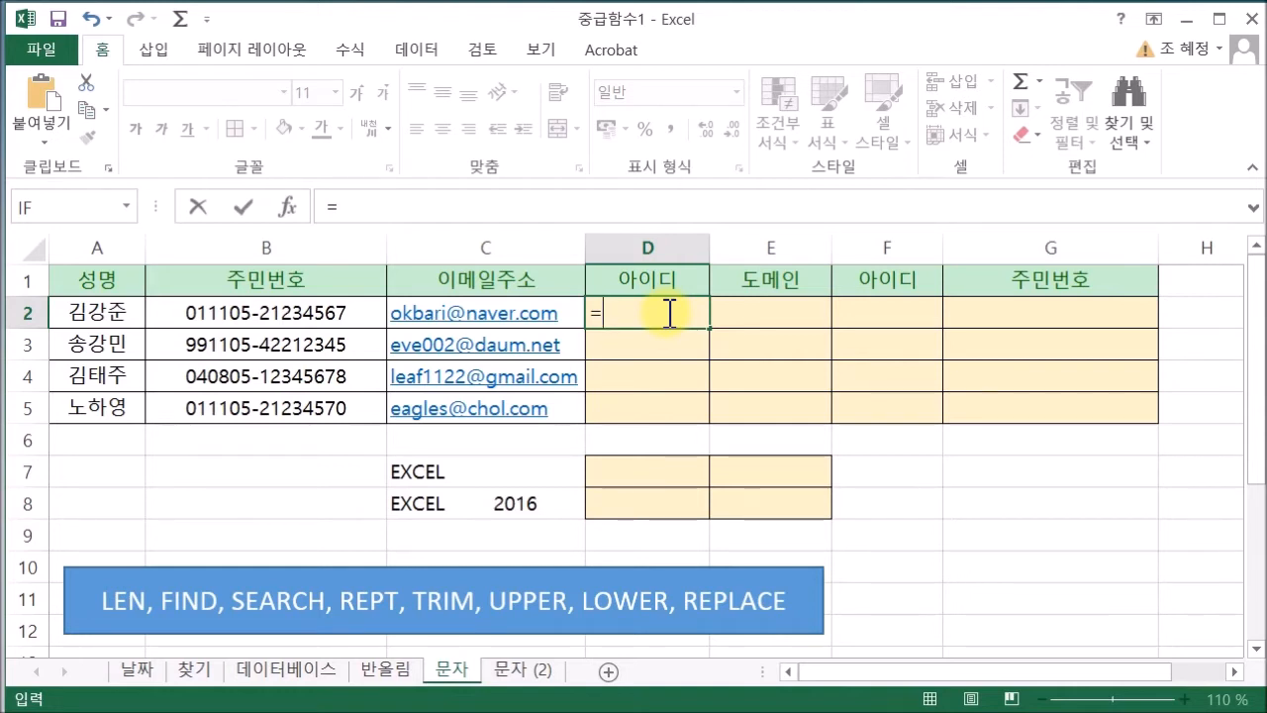
pyautogui.write('FIN')
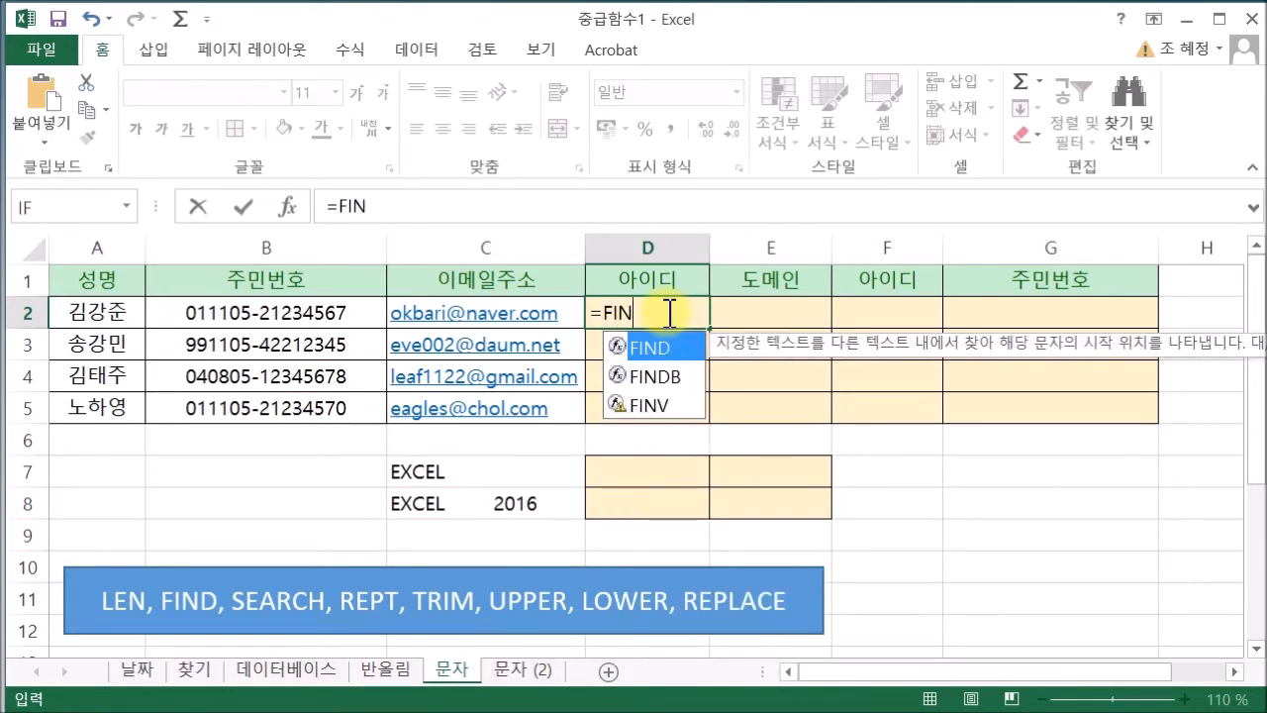
pyautogui.doubleClick(662, 349)
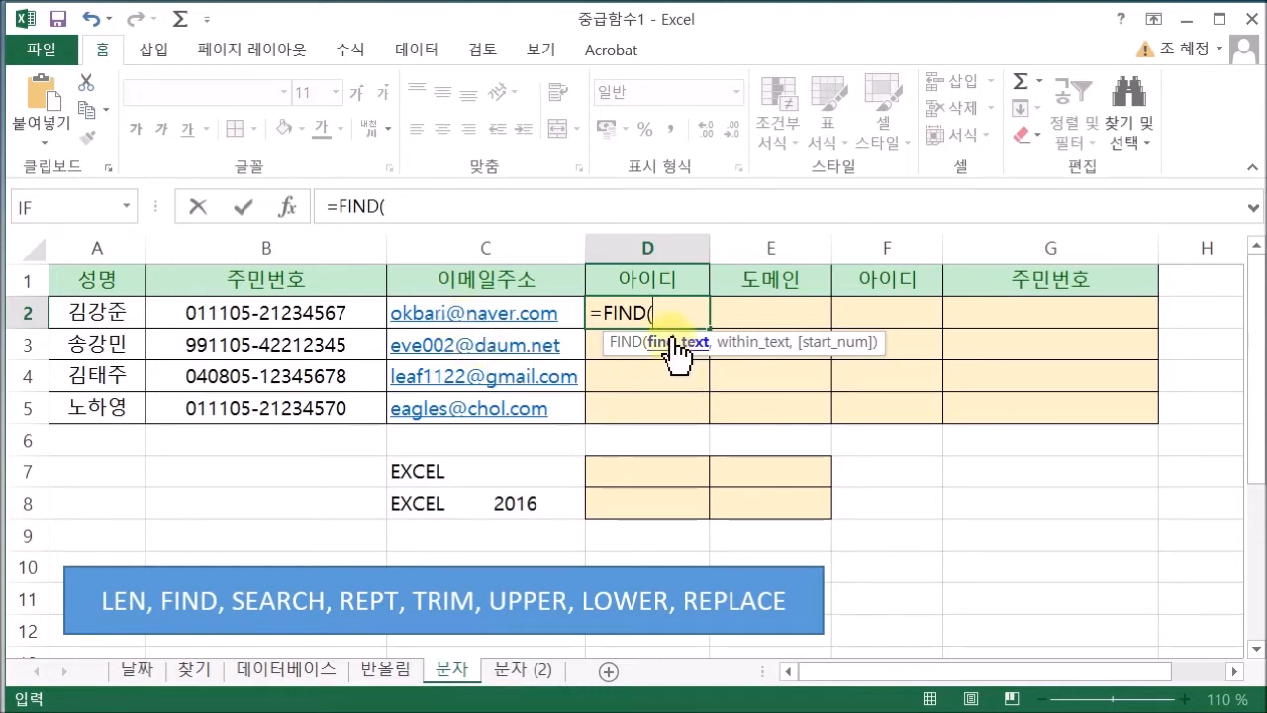
pyautogui.write('"@')
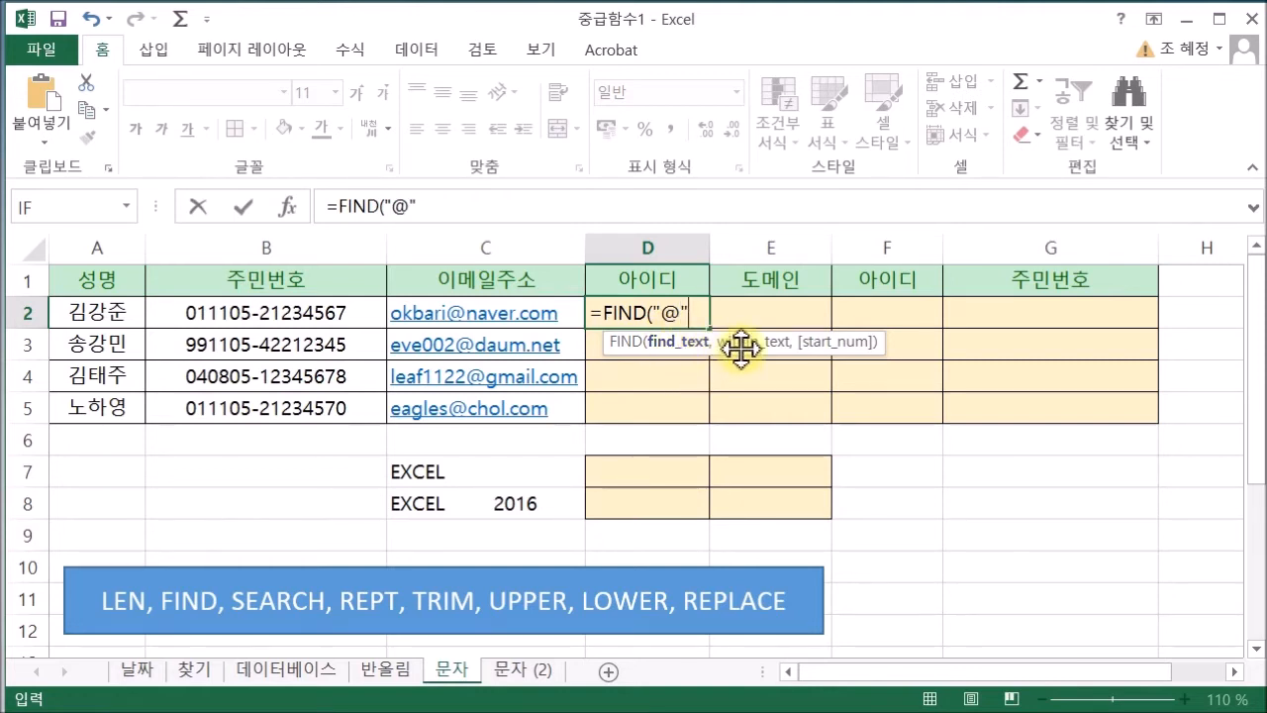
pyautogui.write(',')
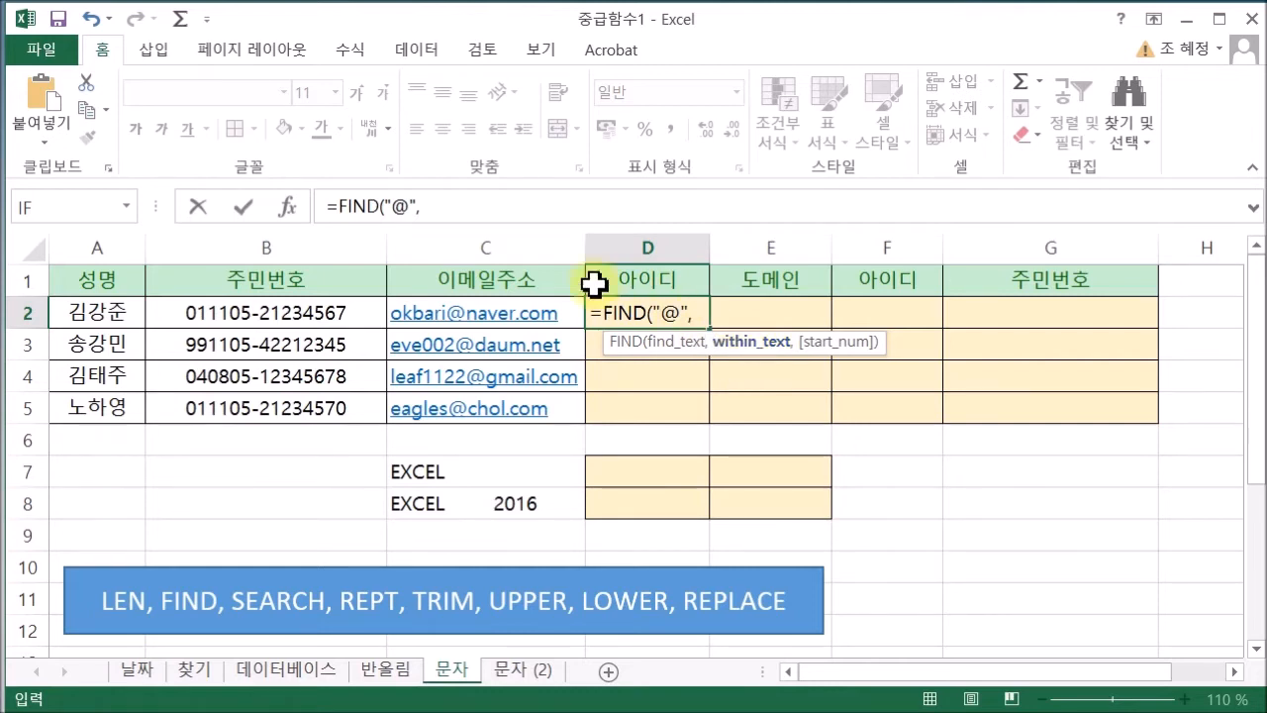
pyautogui.click(501, 312)
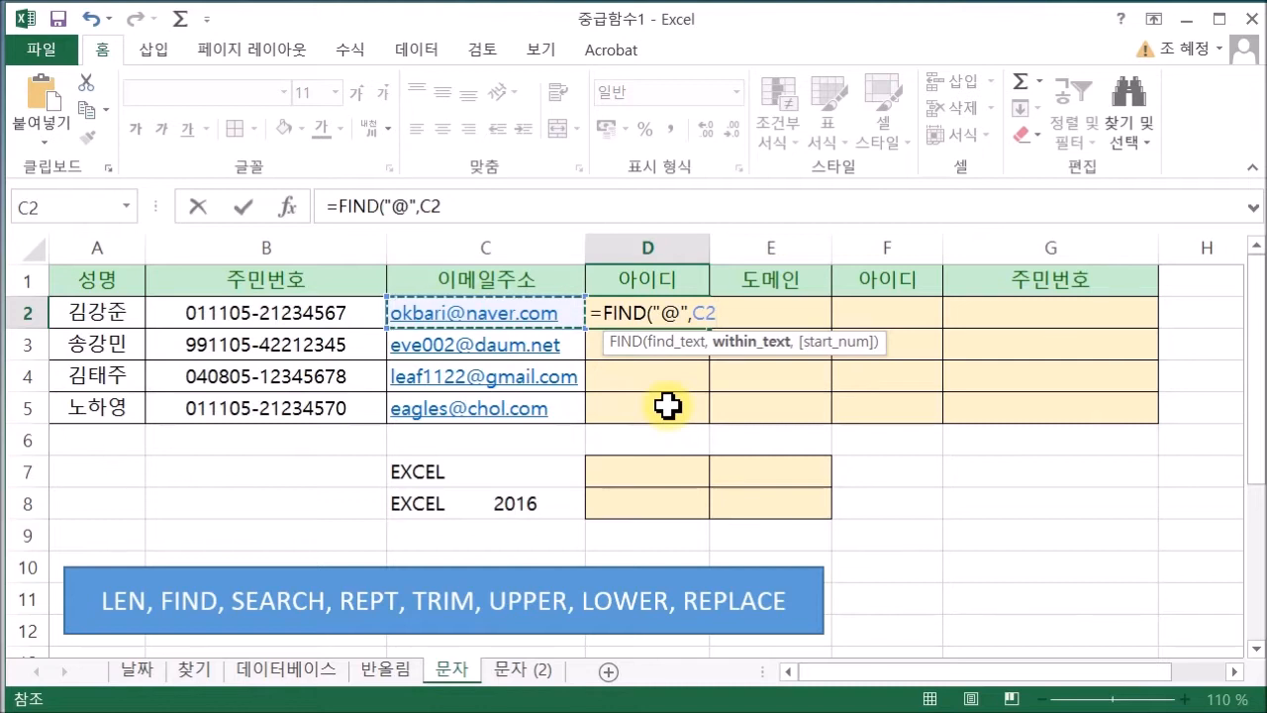
pyautogui.write(')')
pyautogui.press('Return')
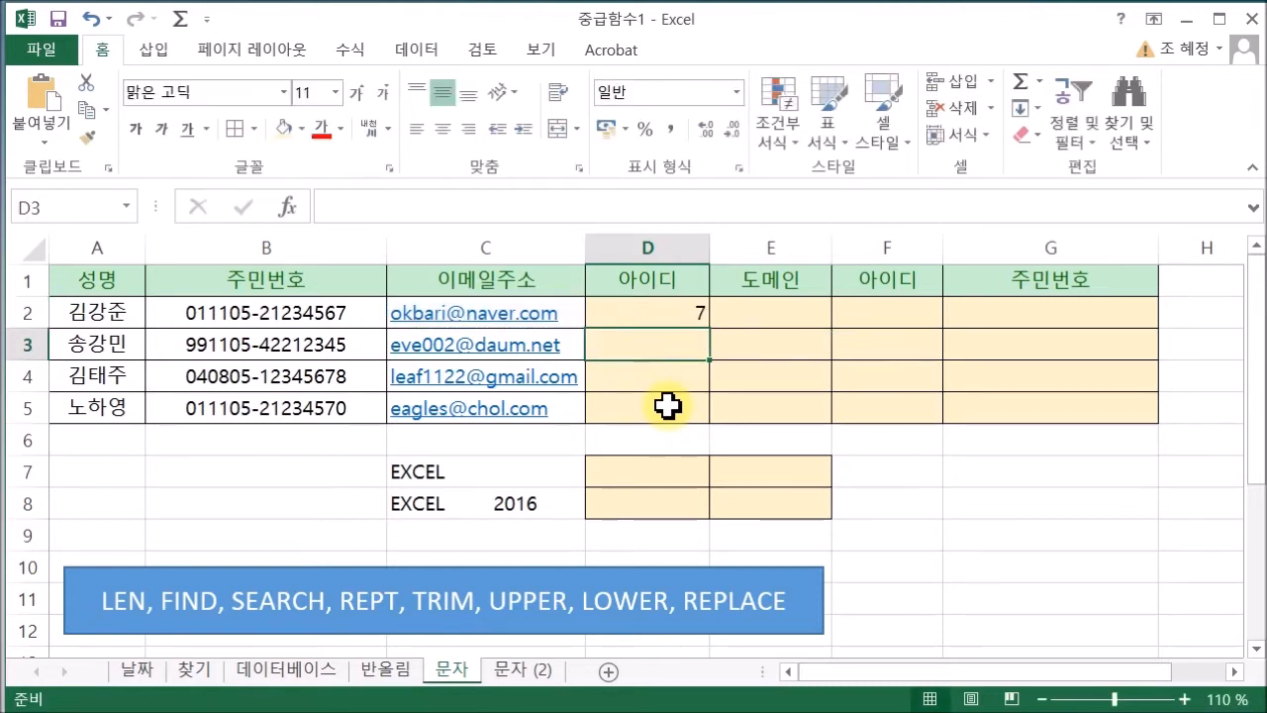
pyautogui.click(700, 307)
# Fill D2's FIND formula down to D5, giving 7, 7, 9 and 7
pyautogui.moveTo(710, 329); pyautogui.dragTo(700, 430)
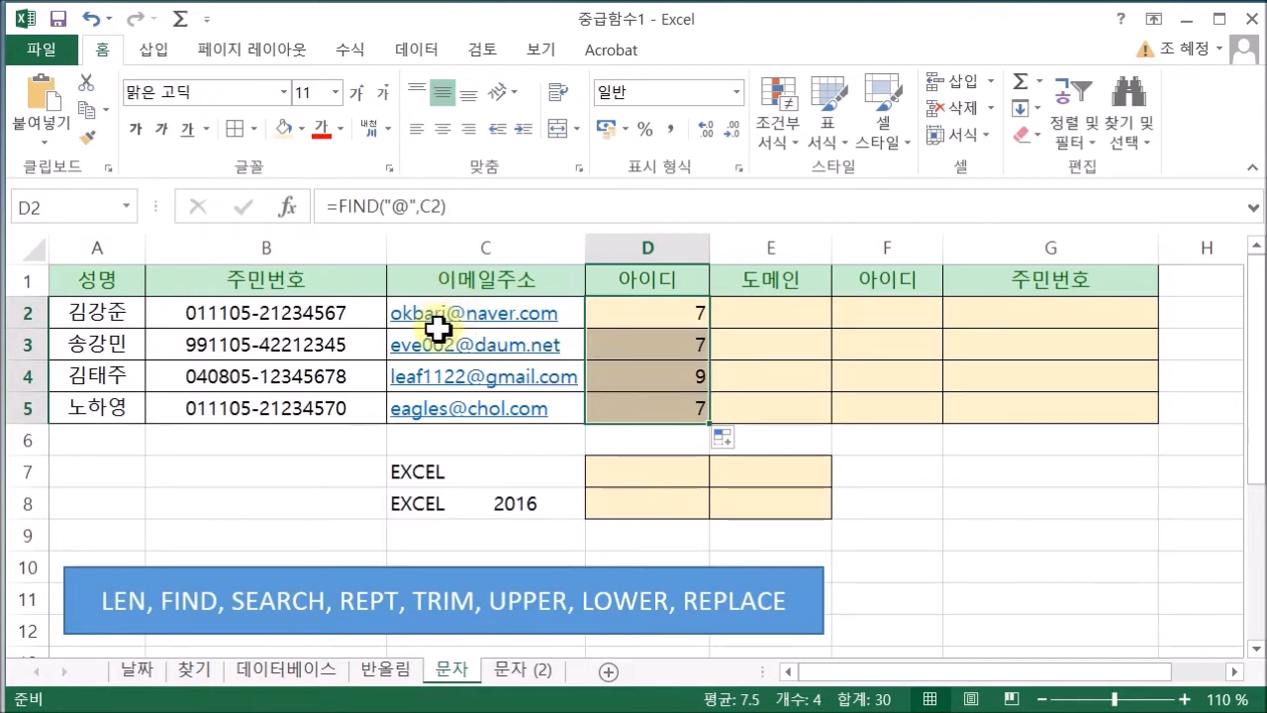
pyautogui.click(487, 206)
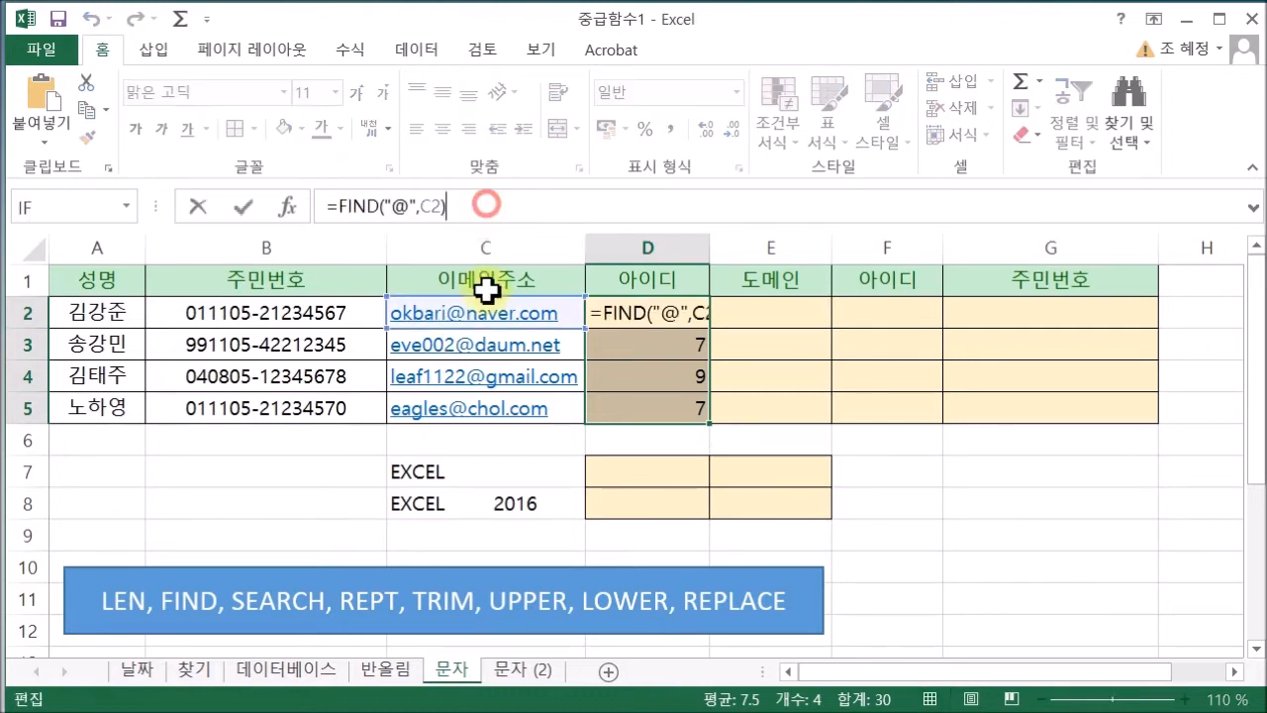
pyautogui.write('-')
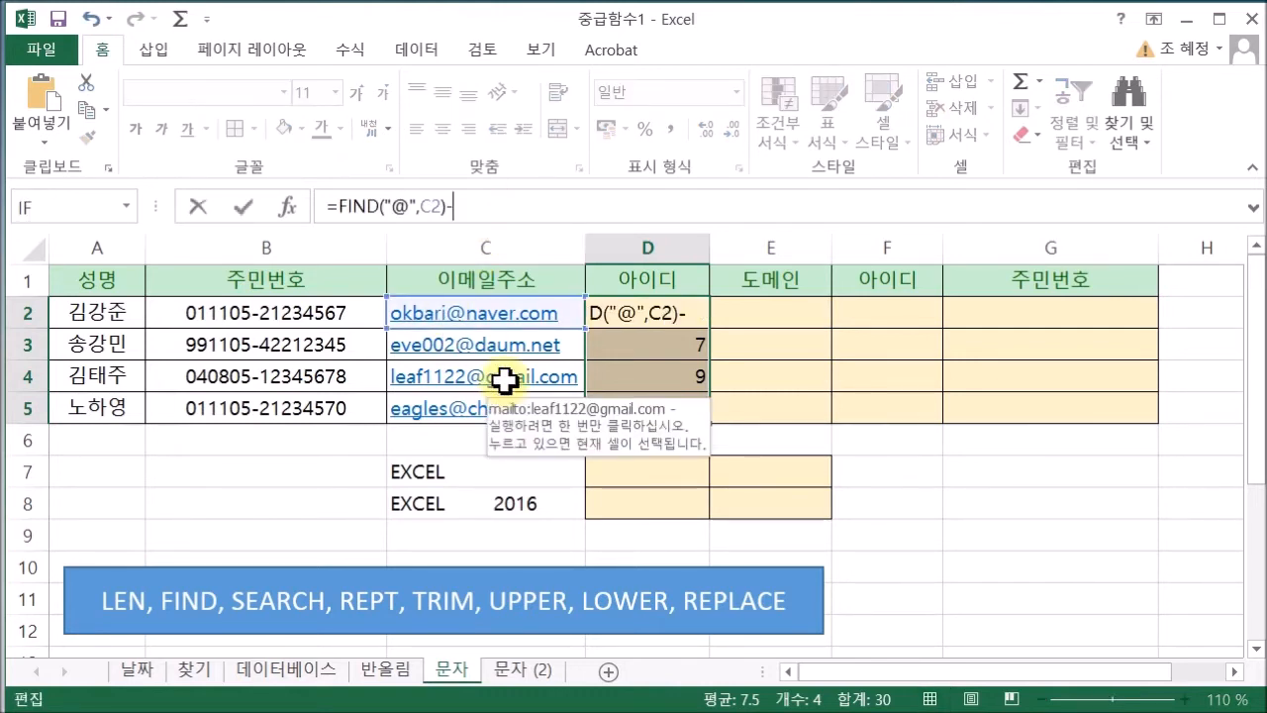
pyautogui.write('1')
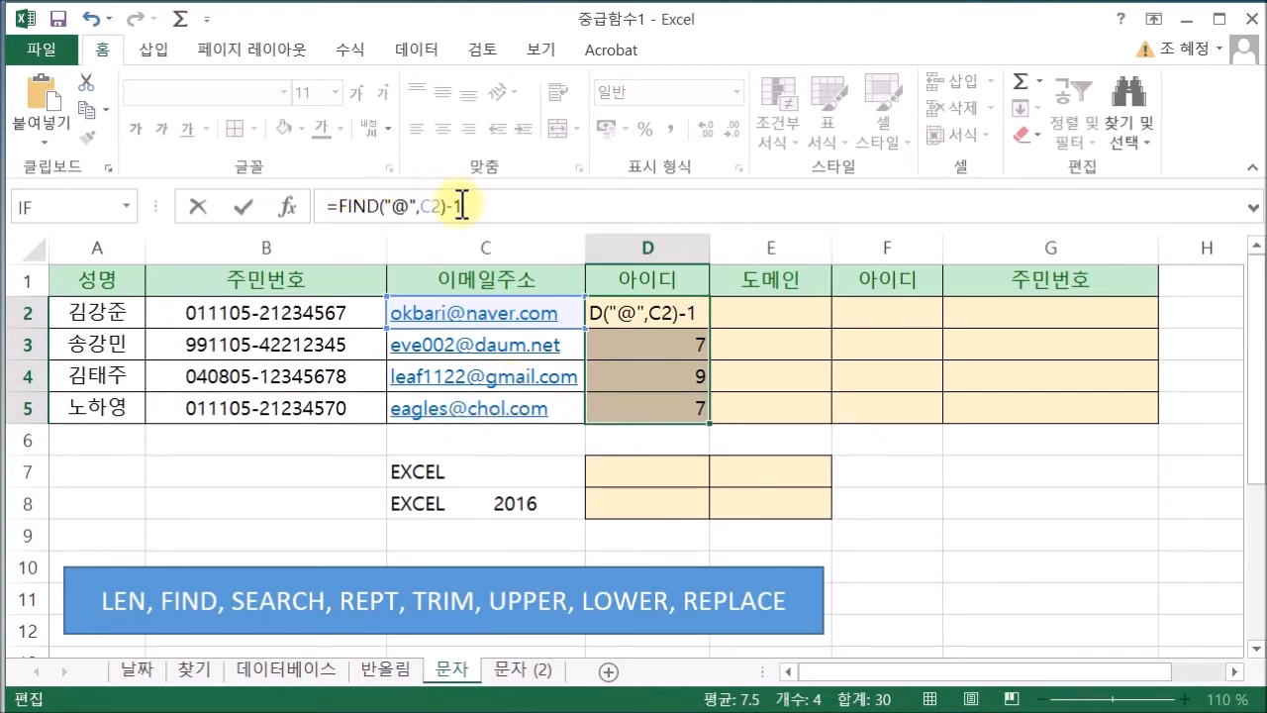
pyautogui.click(339, 206)
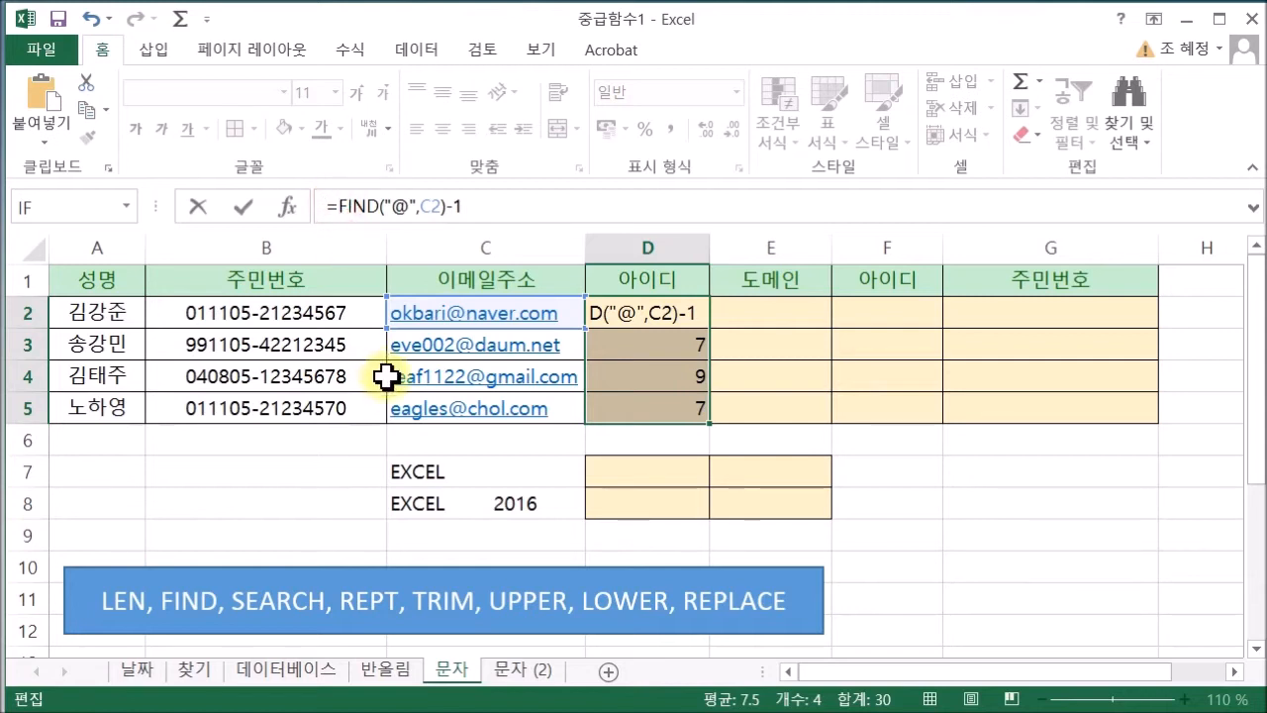
pyautogui.write('LE')
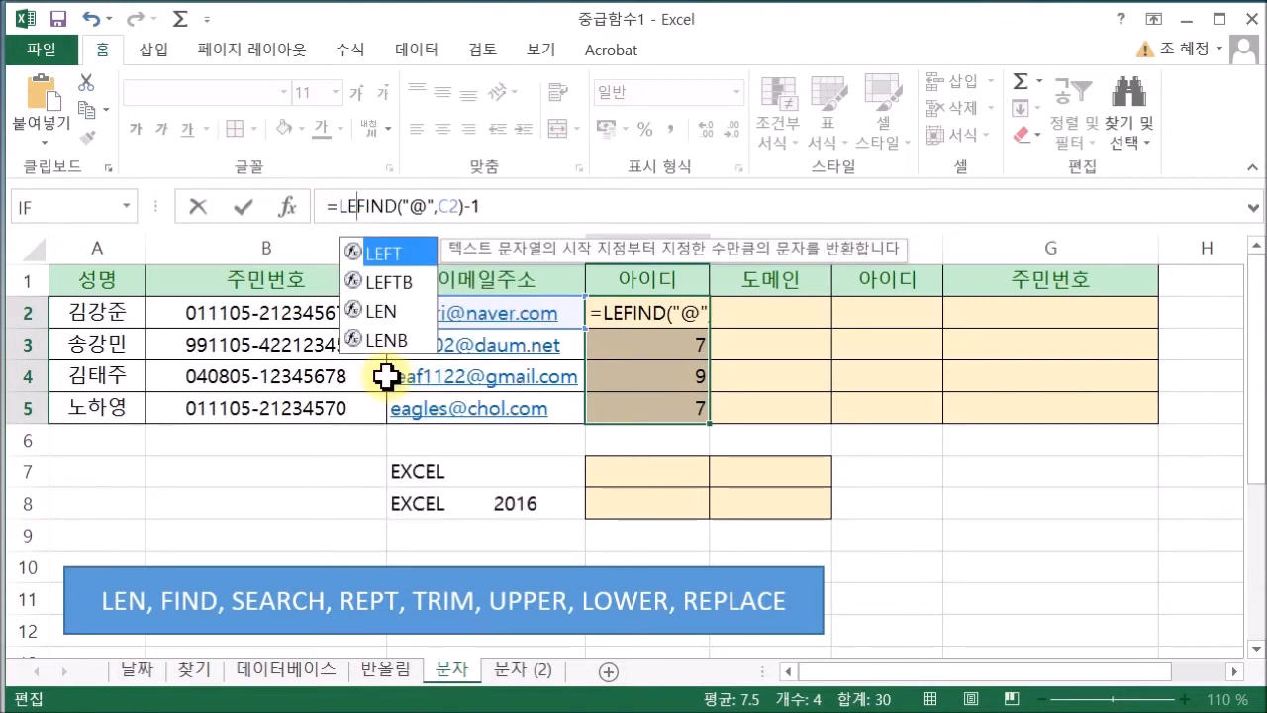
pyautogui.write('F')
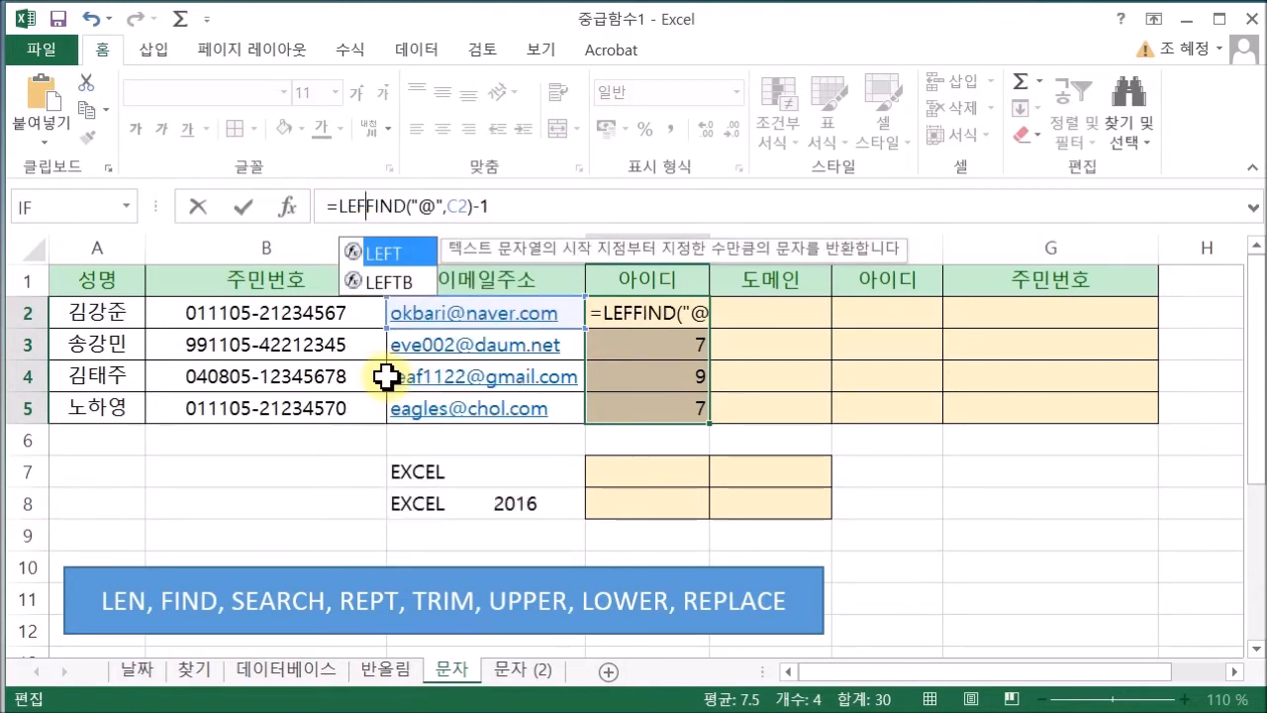
pyautogui.doubleClick(383, 255)
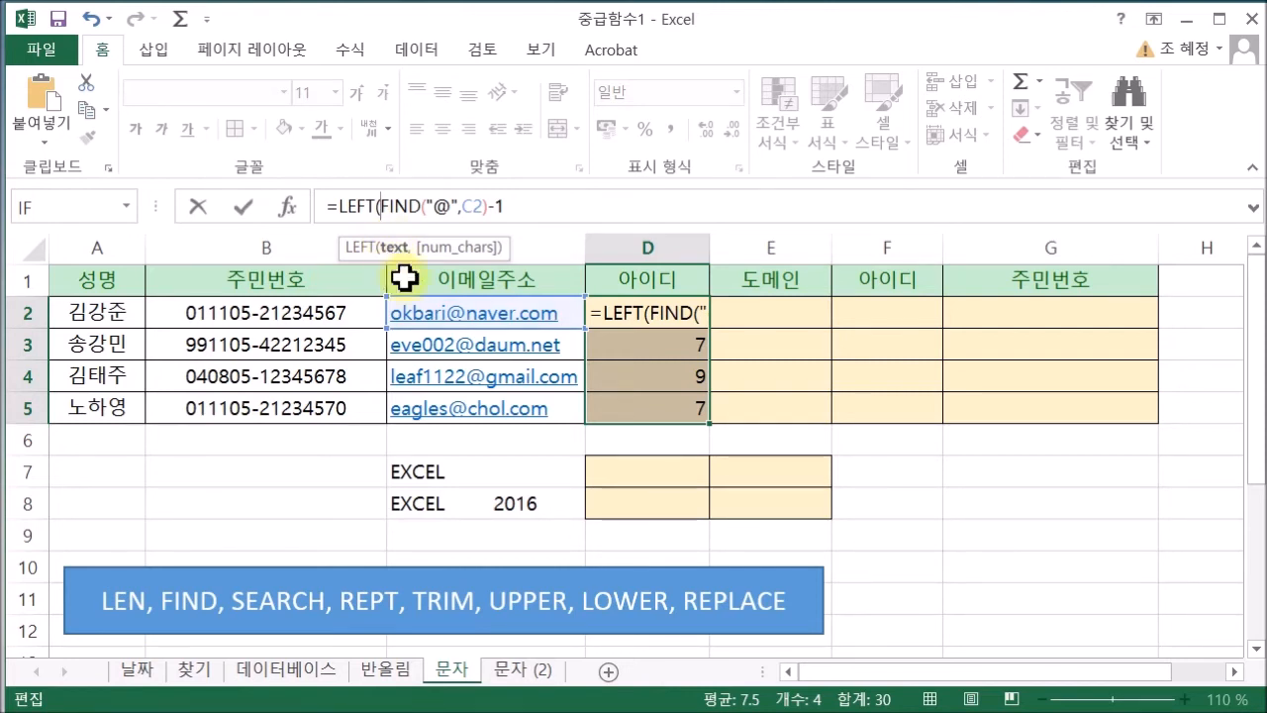
pyautogui.click(423, 312)
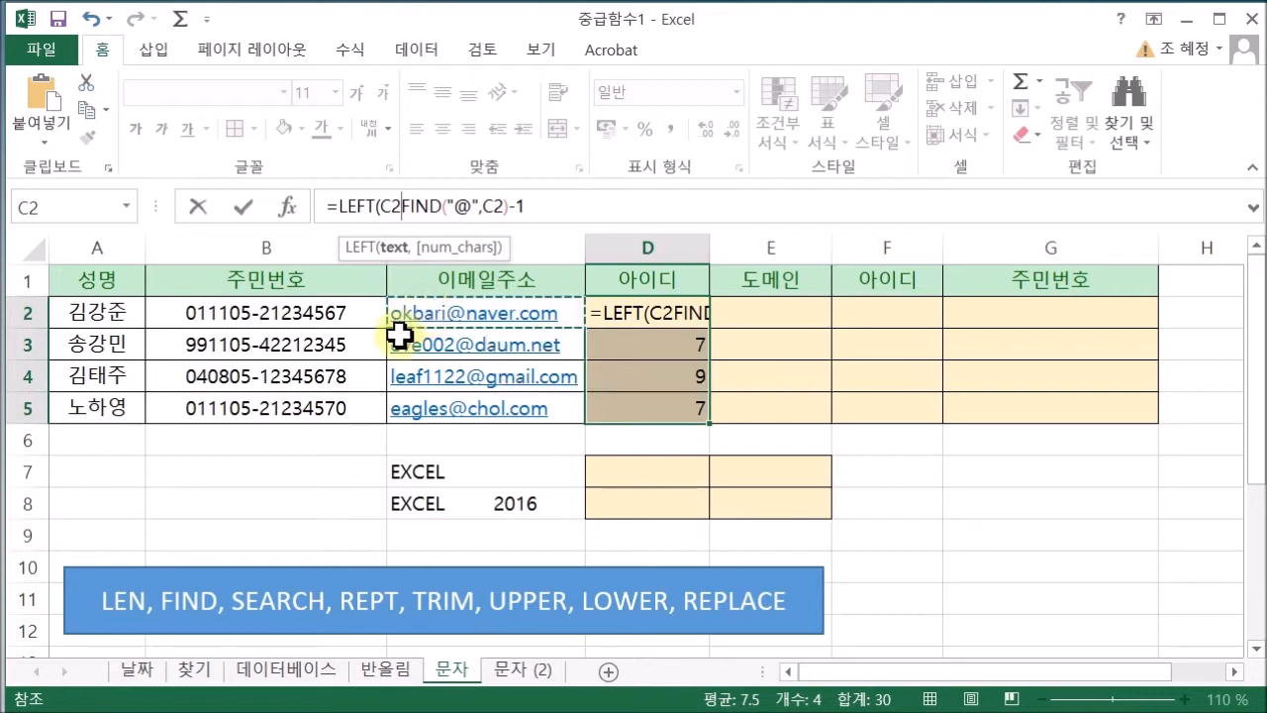
pyautogui.write(',')
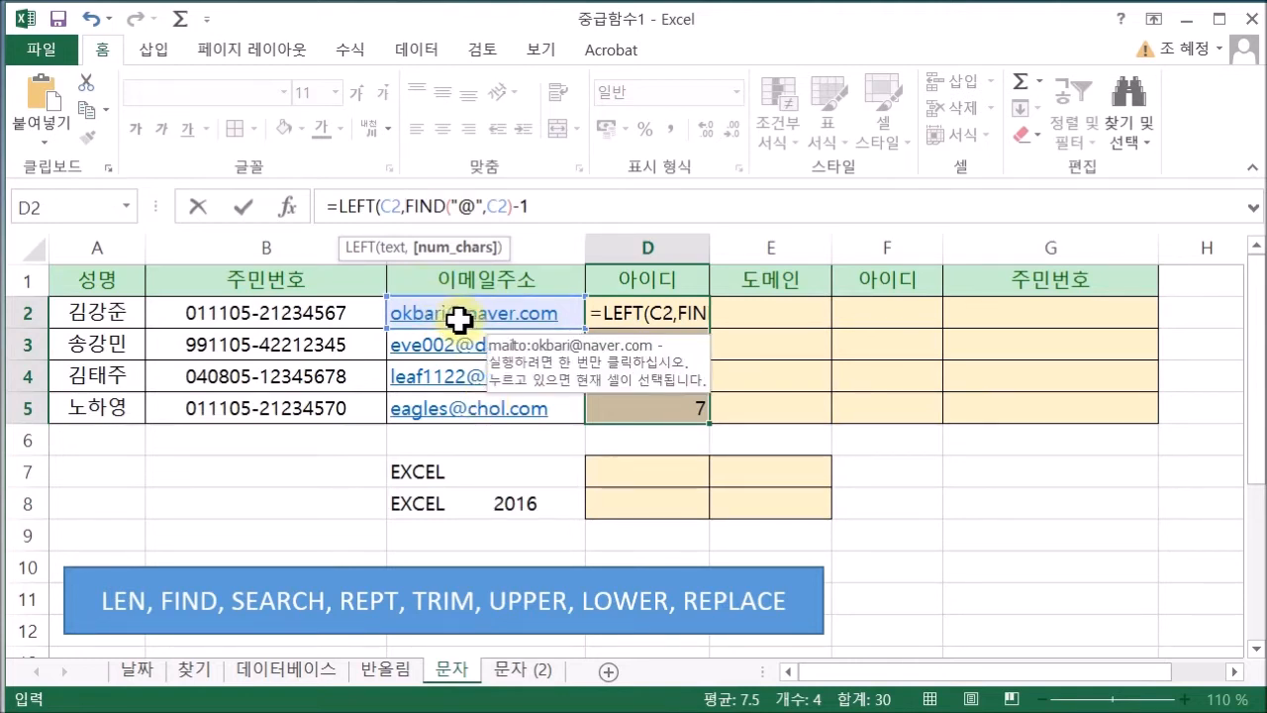
pyautogui.write('1')
pyautogui.write(')')
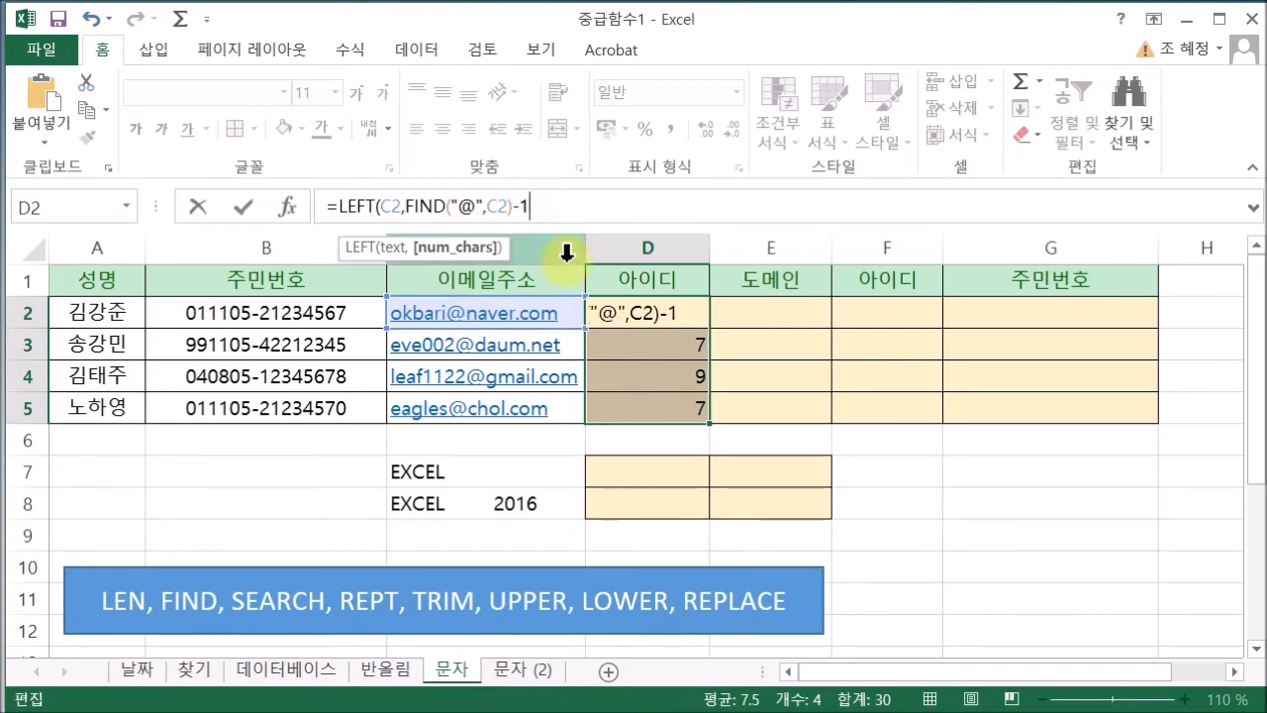
pyautogui.press('Return')
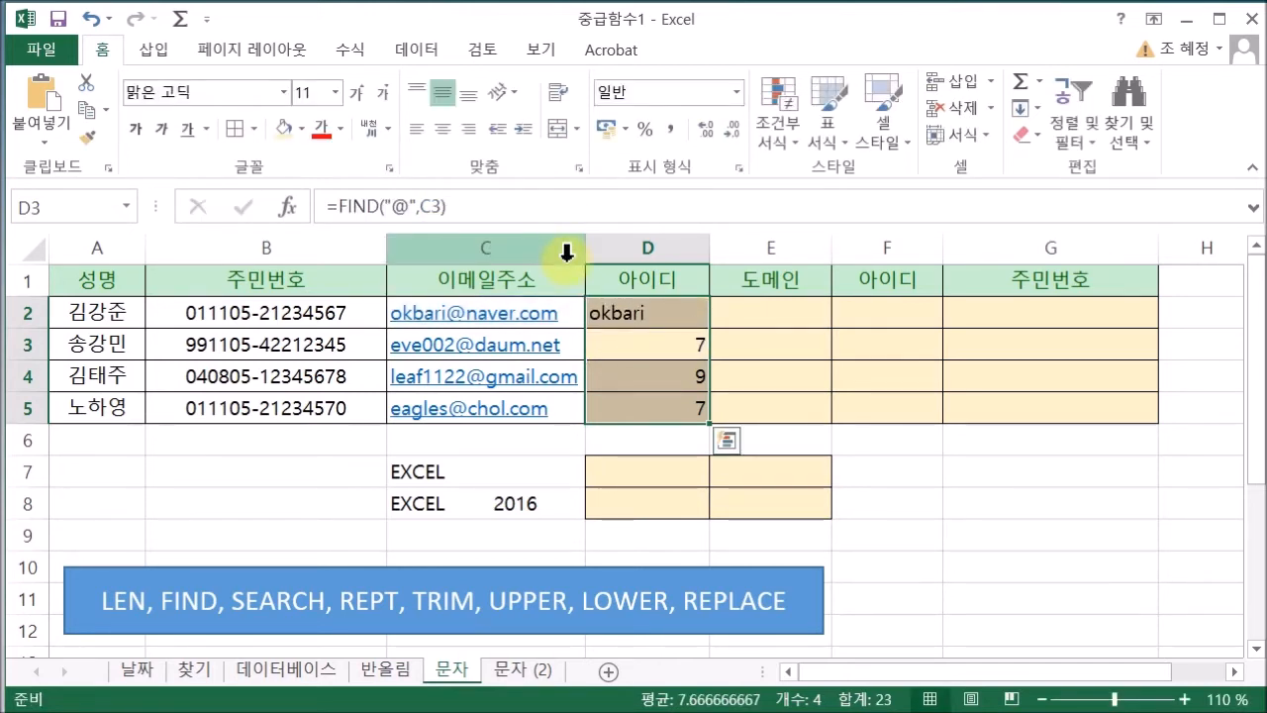
pyautogui.click(699, 319)
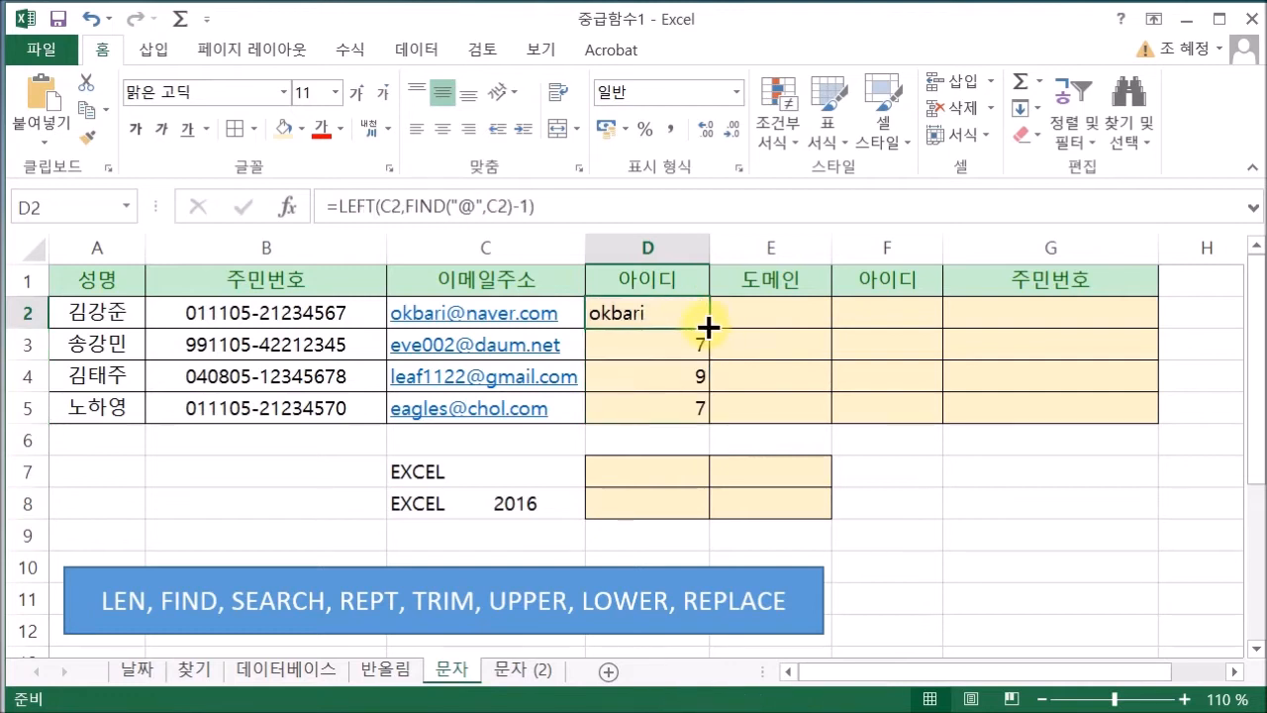
# Fill the LEFT/FIND ID formula down through D5, then review D2's formula and its FIND part
pyautogui.moveTo(709, 322); pyautogui.dragTo(706, 354)
pyautogui.moveTo(703, 421); pyautogui.dragTo(702, 424)
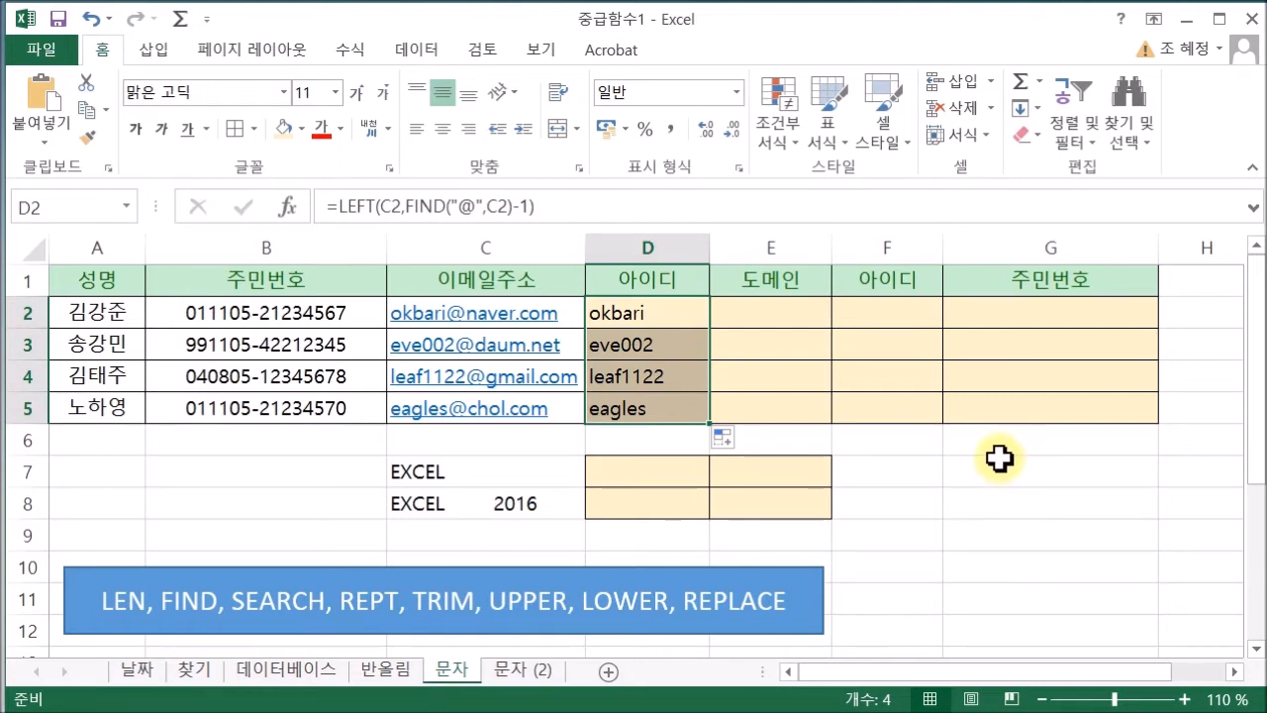
pyautogui.doubleClick(671, 310)
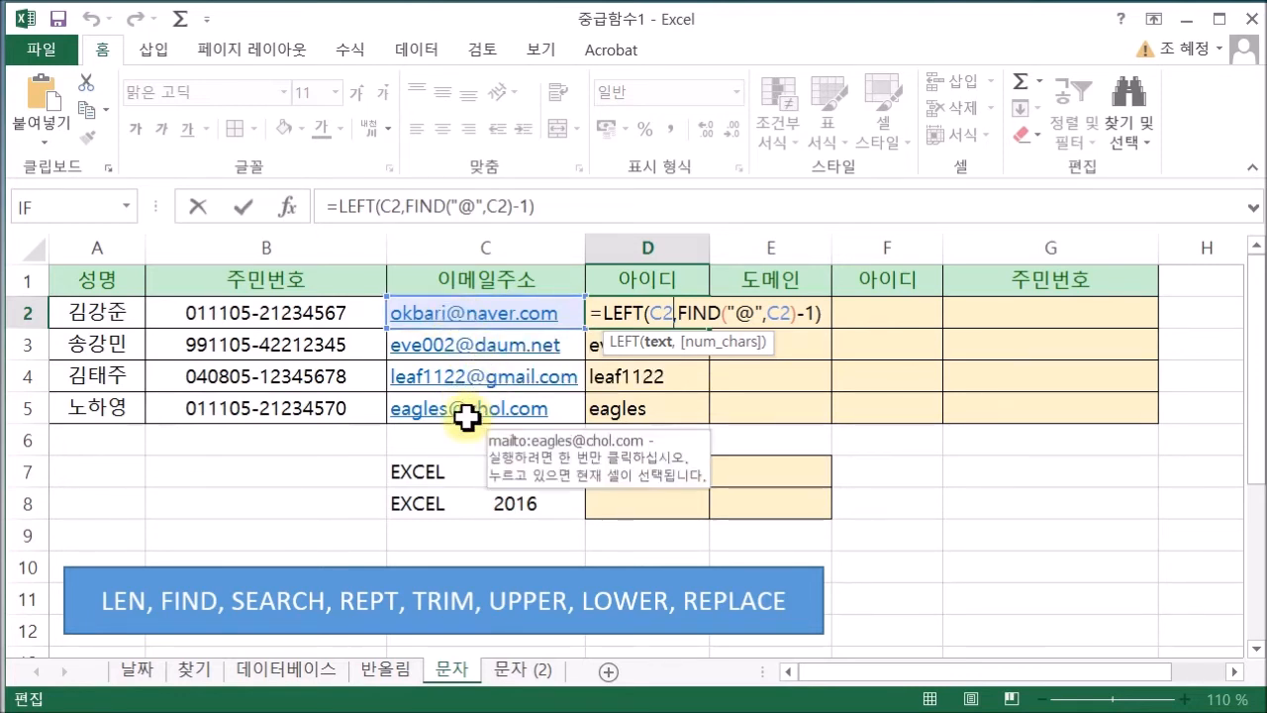
pyautogui.click(717, 323)
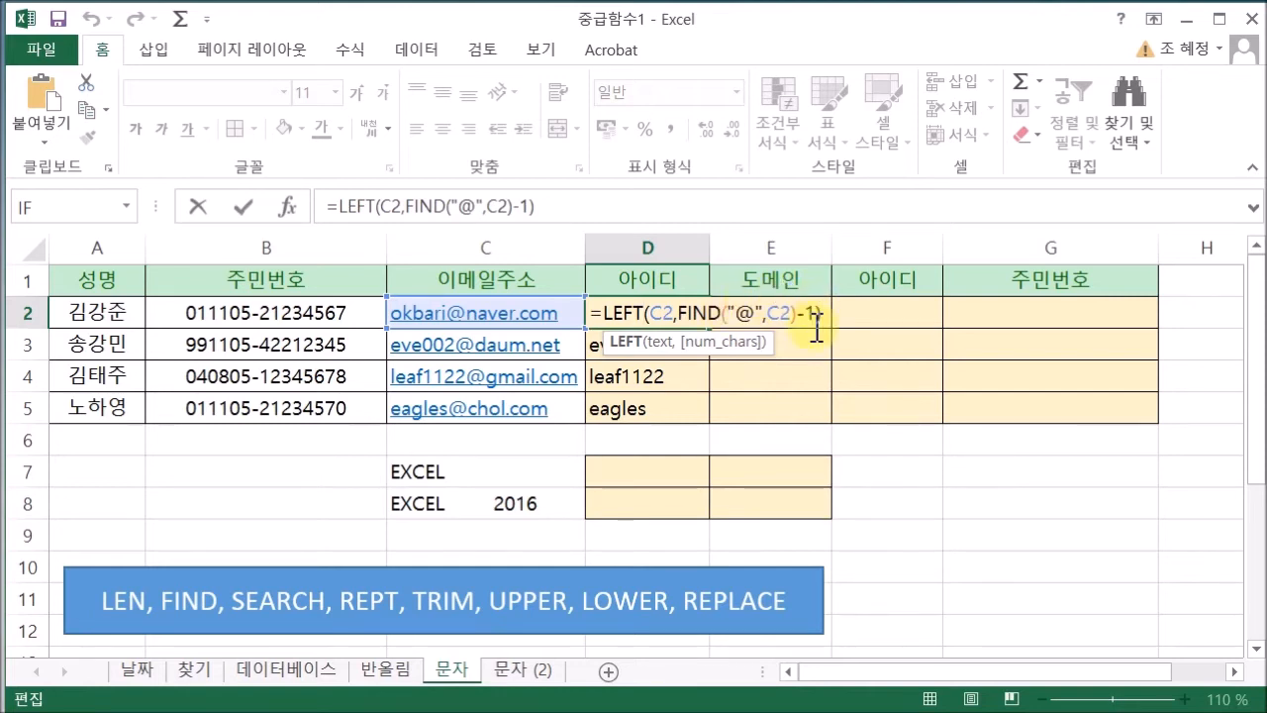
# Finish reviewing D2's ID formula and begin a new domain formula in E2
pyautogui.press('Return')
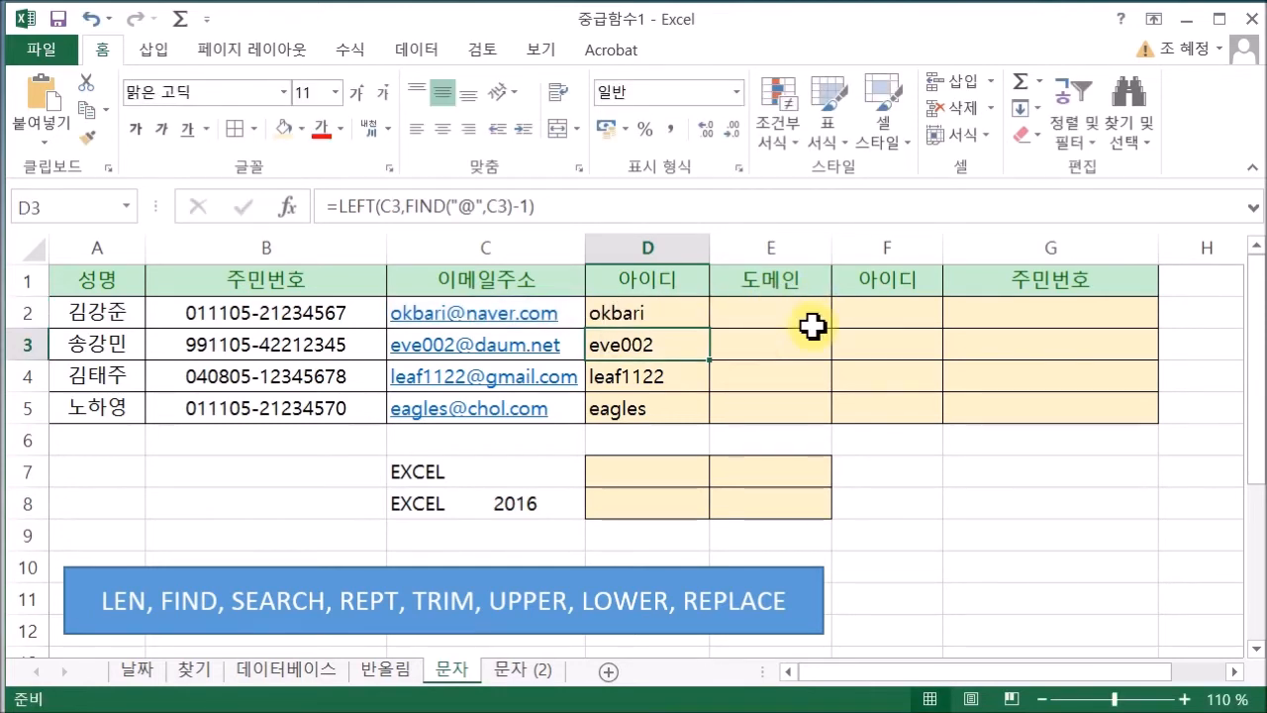
pyautogui.click(806, 315)
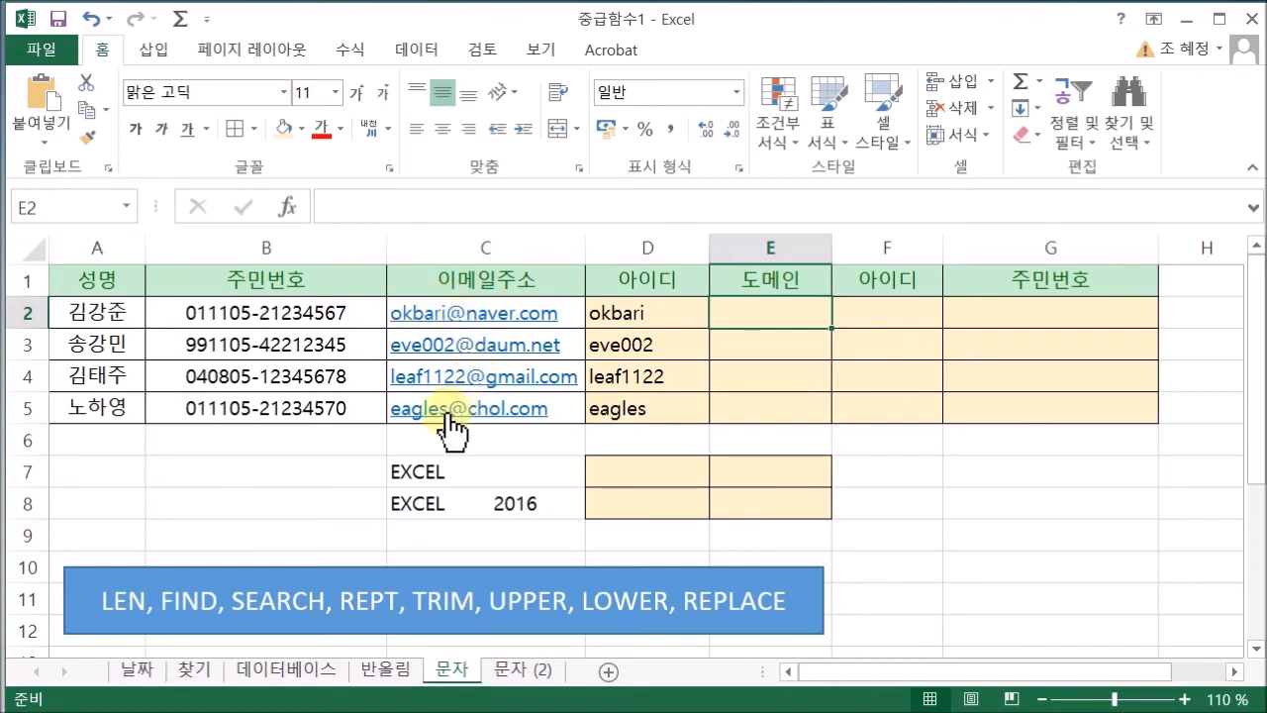
pyautogui.click(626, 312)
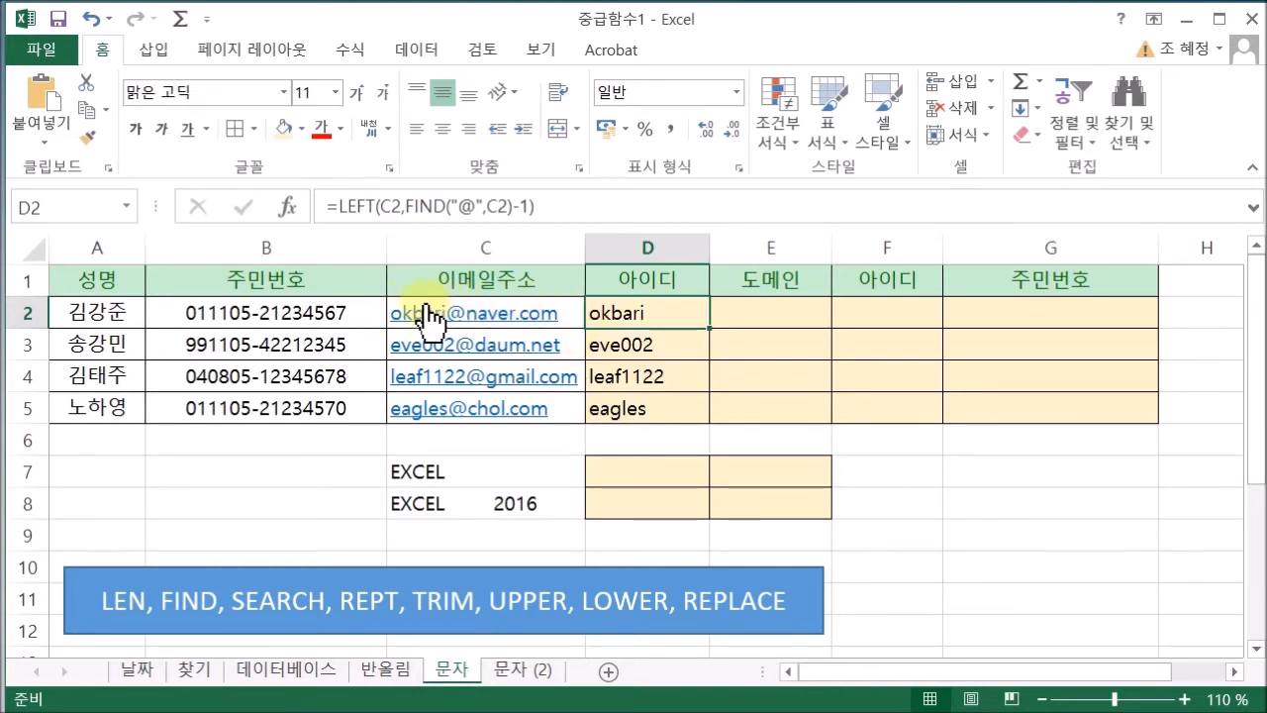
pyautogui.doubleClick(750, 318)
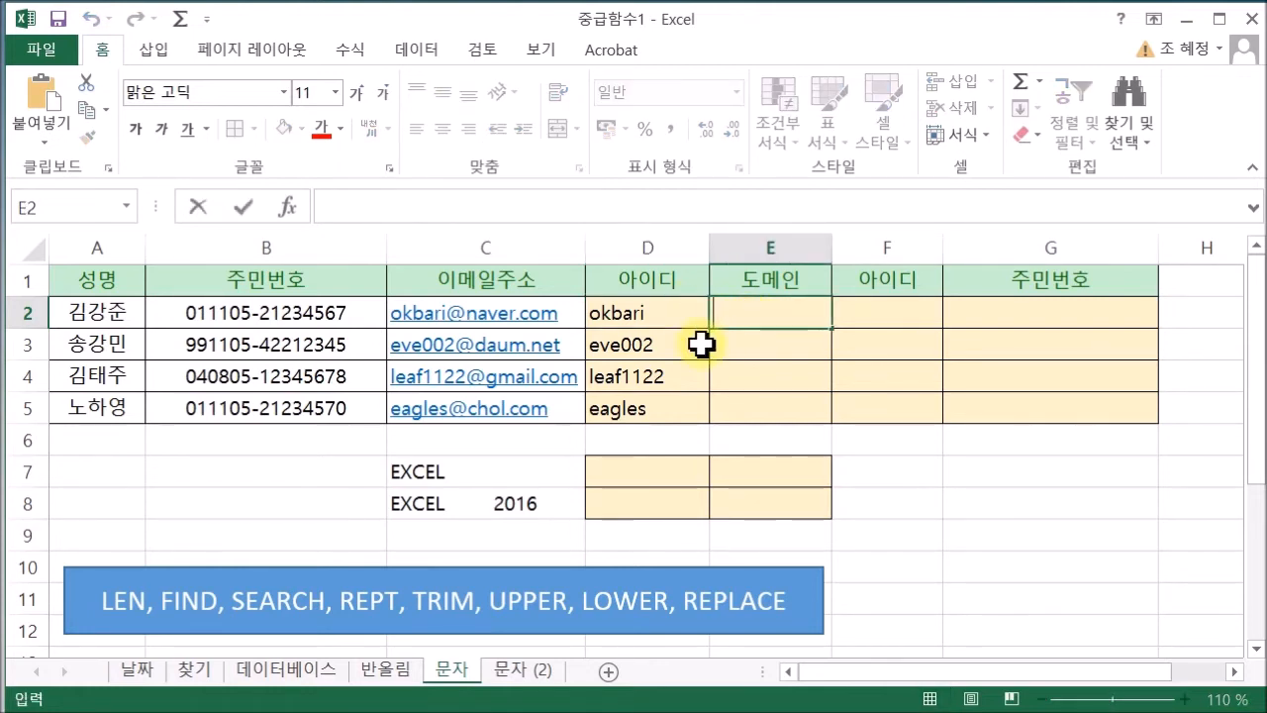
# Enter =LEN(C2) in E2, counting 16 characters in the first e-mail address
pyautogui.write('LE')
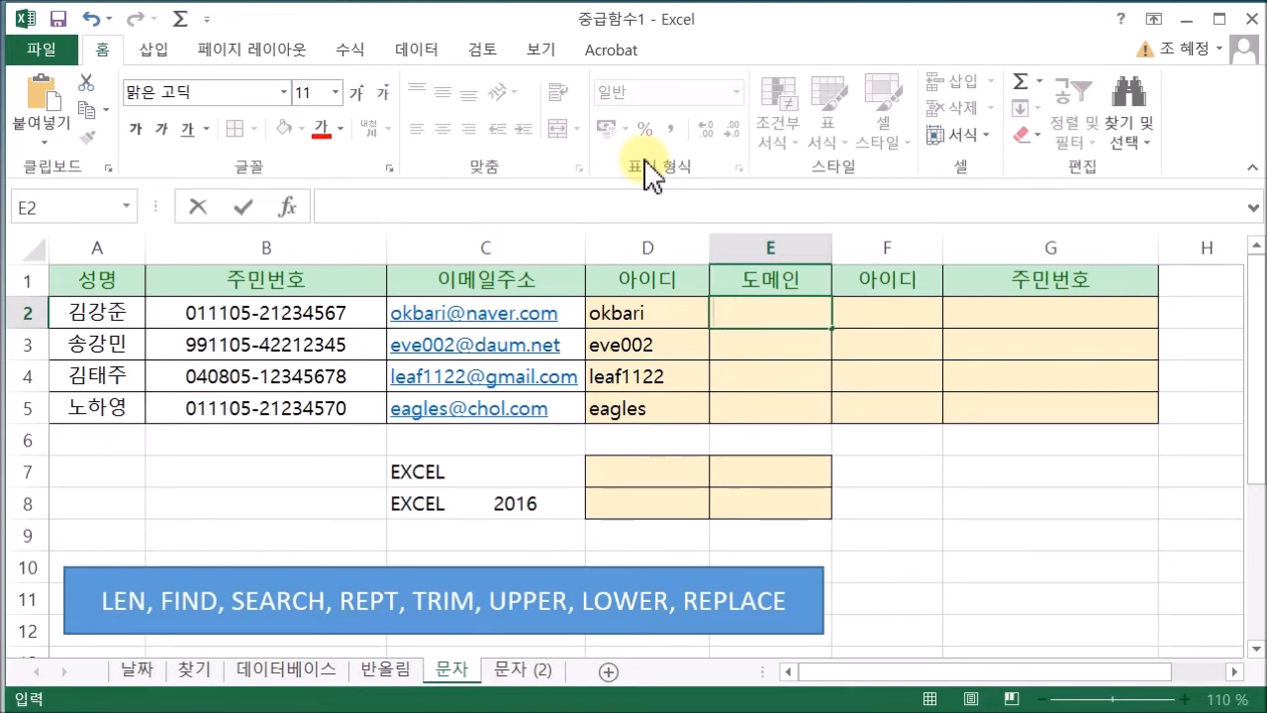
pyautogui.write('=LEN')
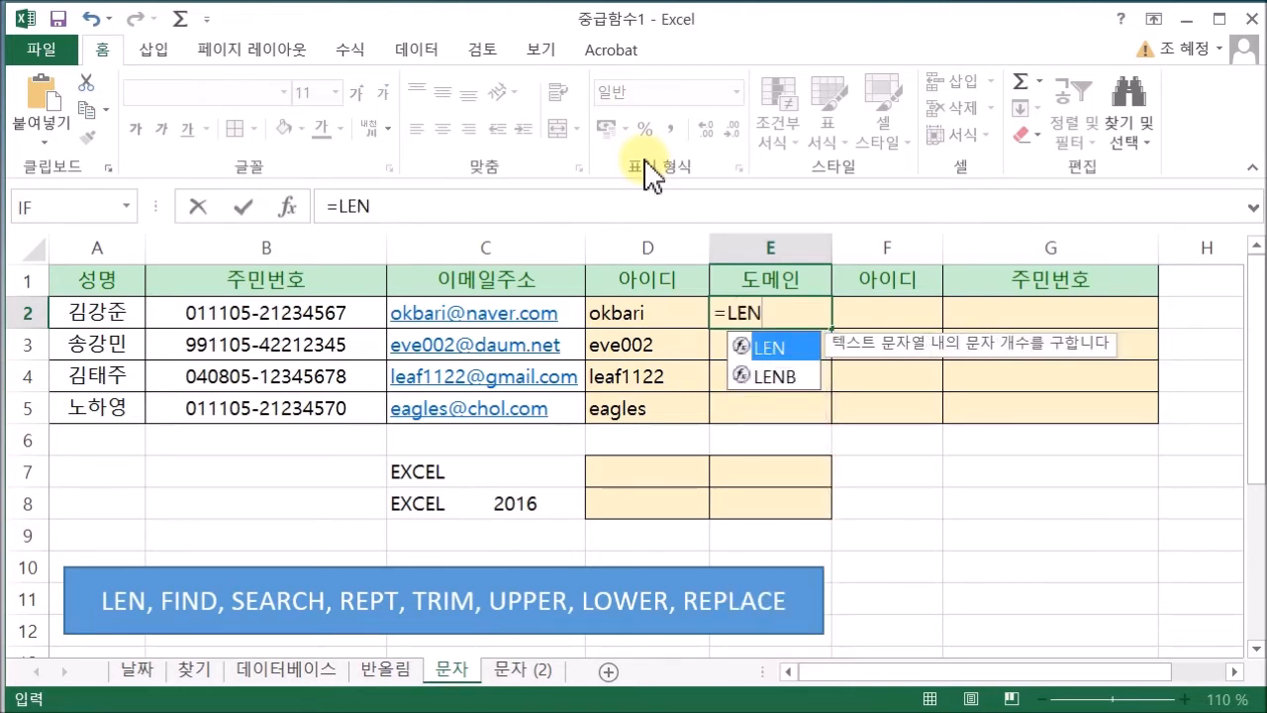
pyautogui.doubleClick(785, 343)
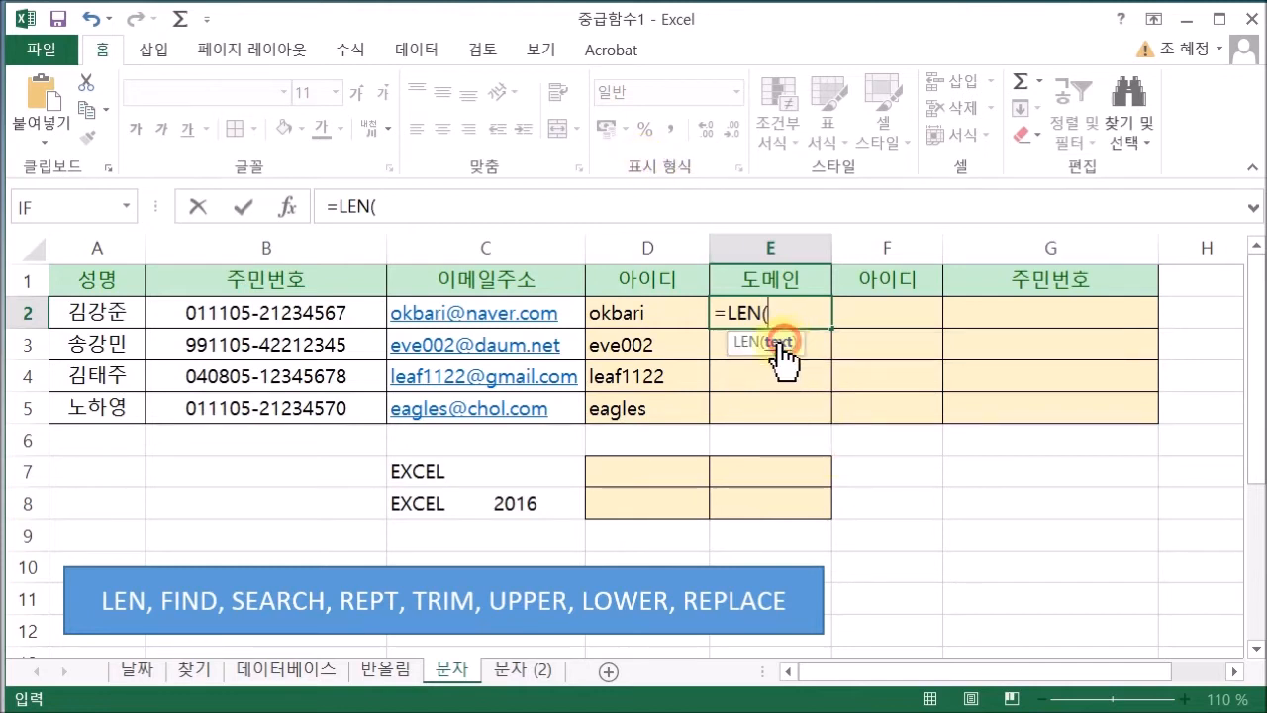
pyautogui.click(506, 310)
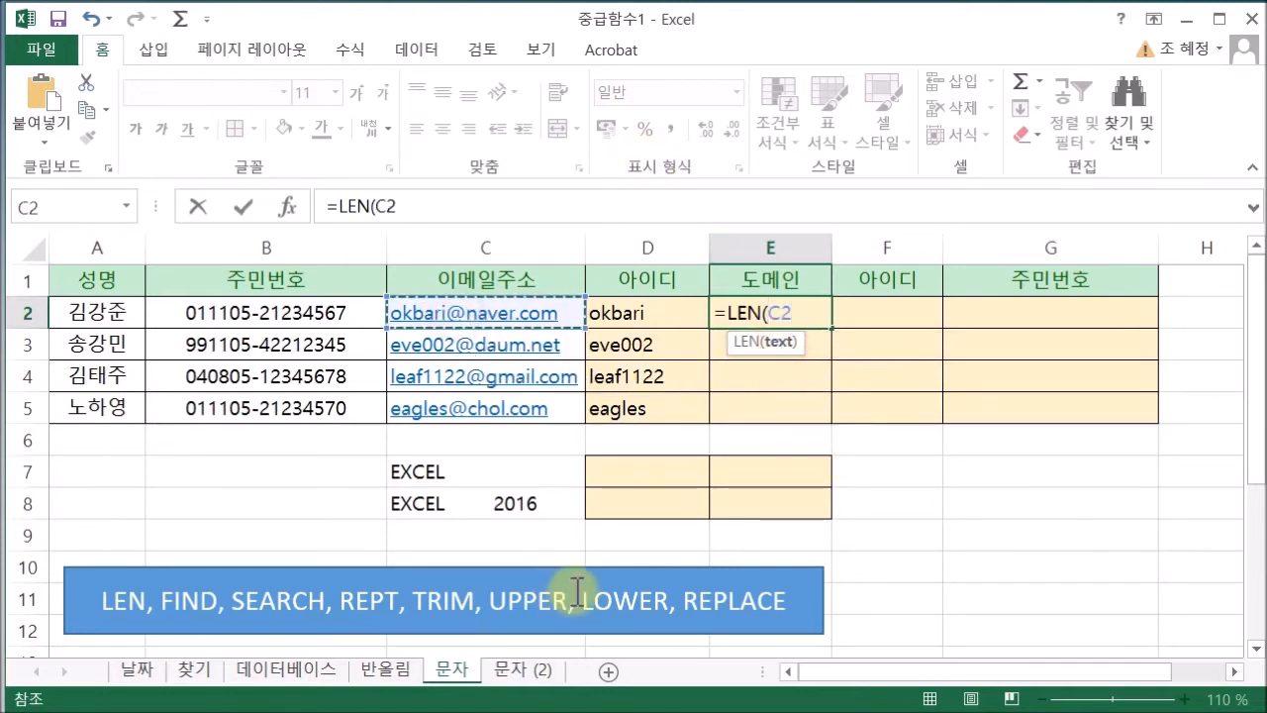
pyautogui.write(')')
pyautogui.press('Return')
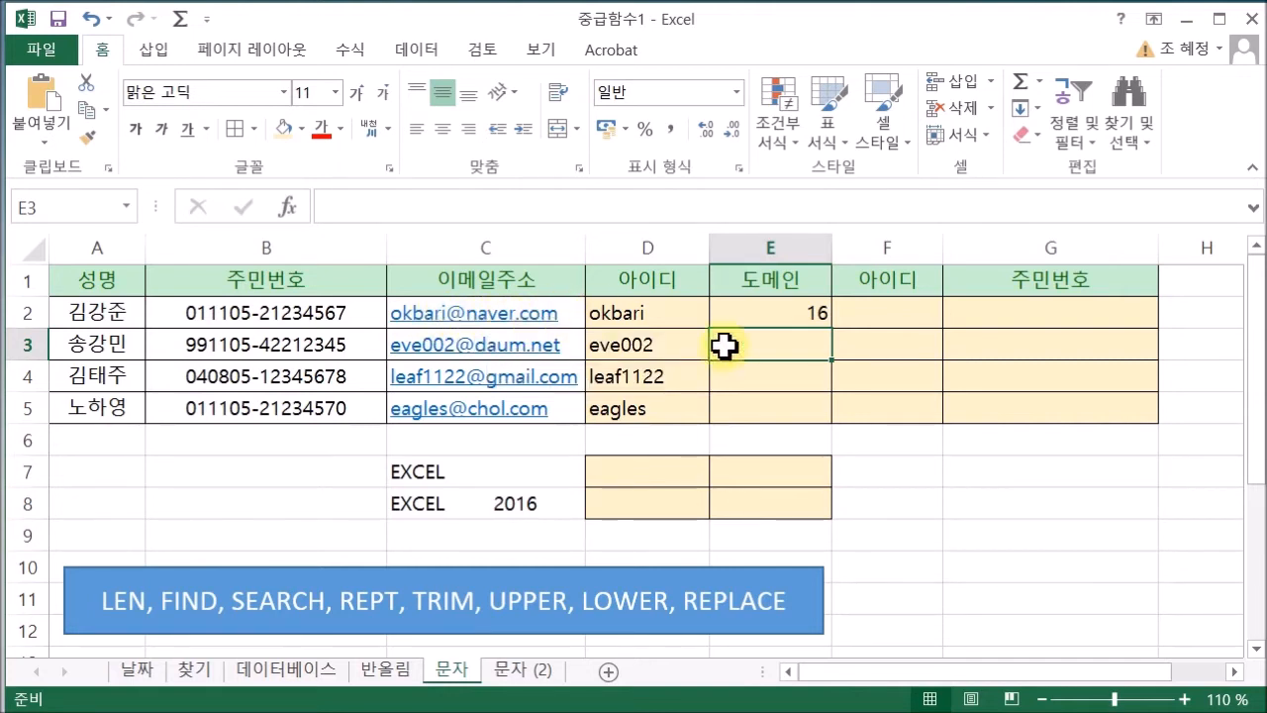
pyautogui.click(813, 313)
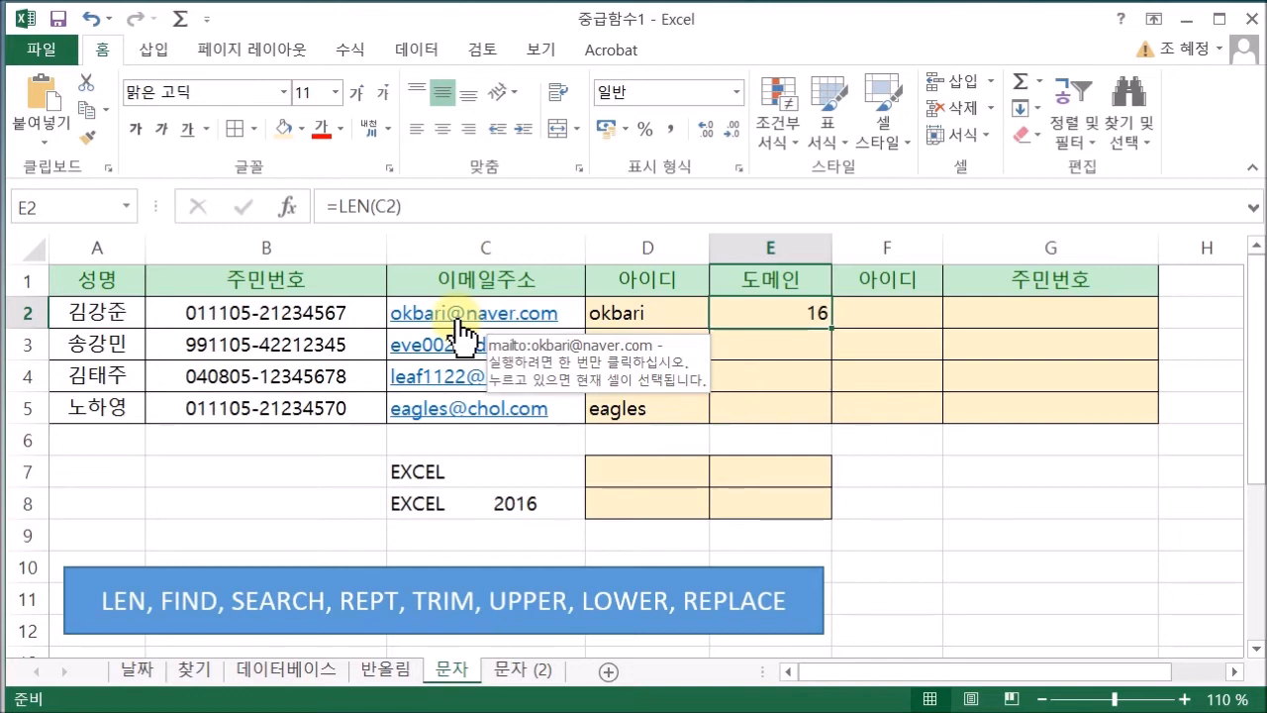
pyautogui.click(486, 206)
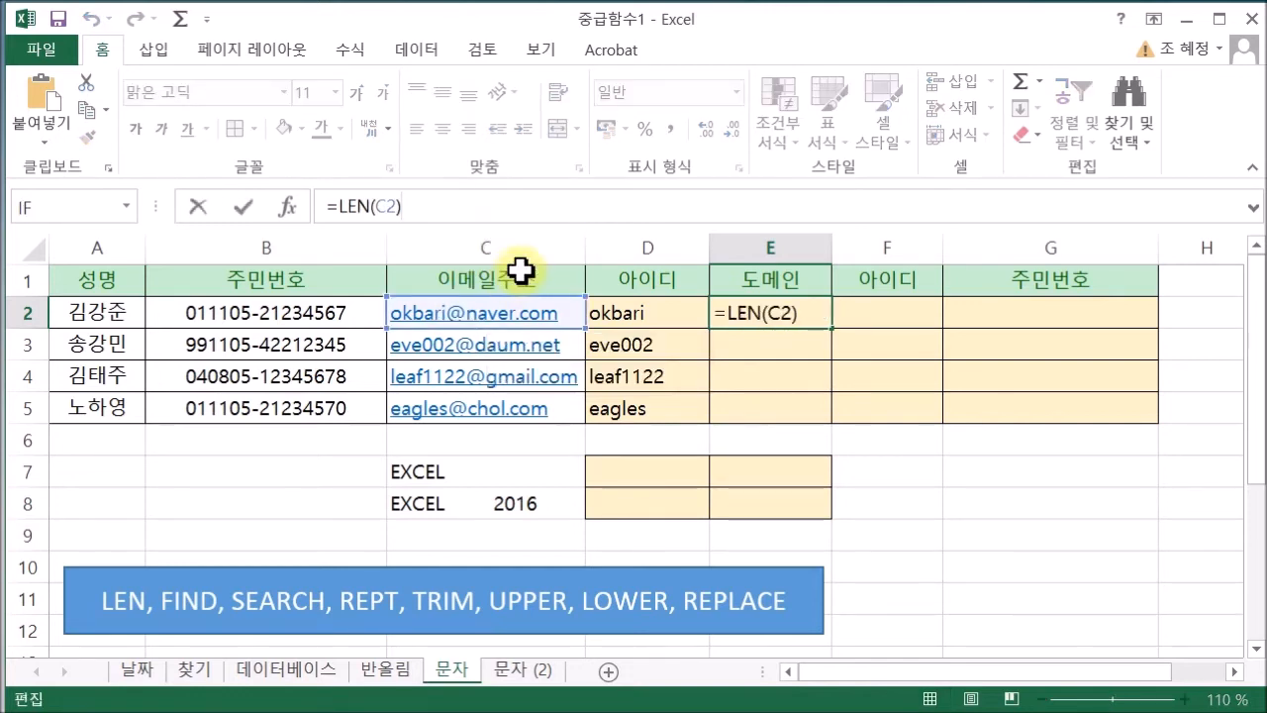
# Extend E2 to =LEN(C2)-SEARCH("@",C2) to count the characters after the @
pyautogui.write('-SE')
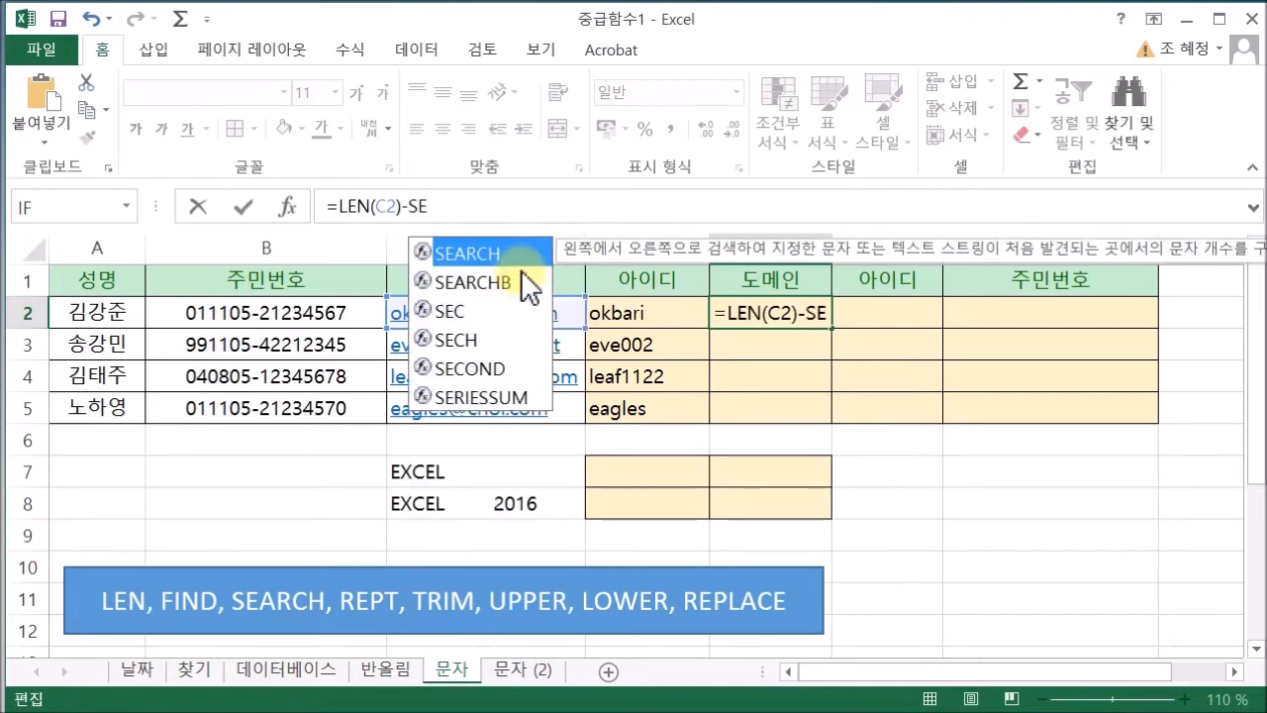
pyautogui.doubleClick(489, 258)
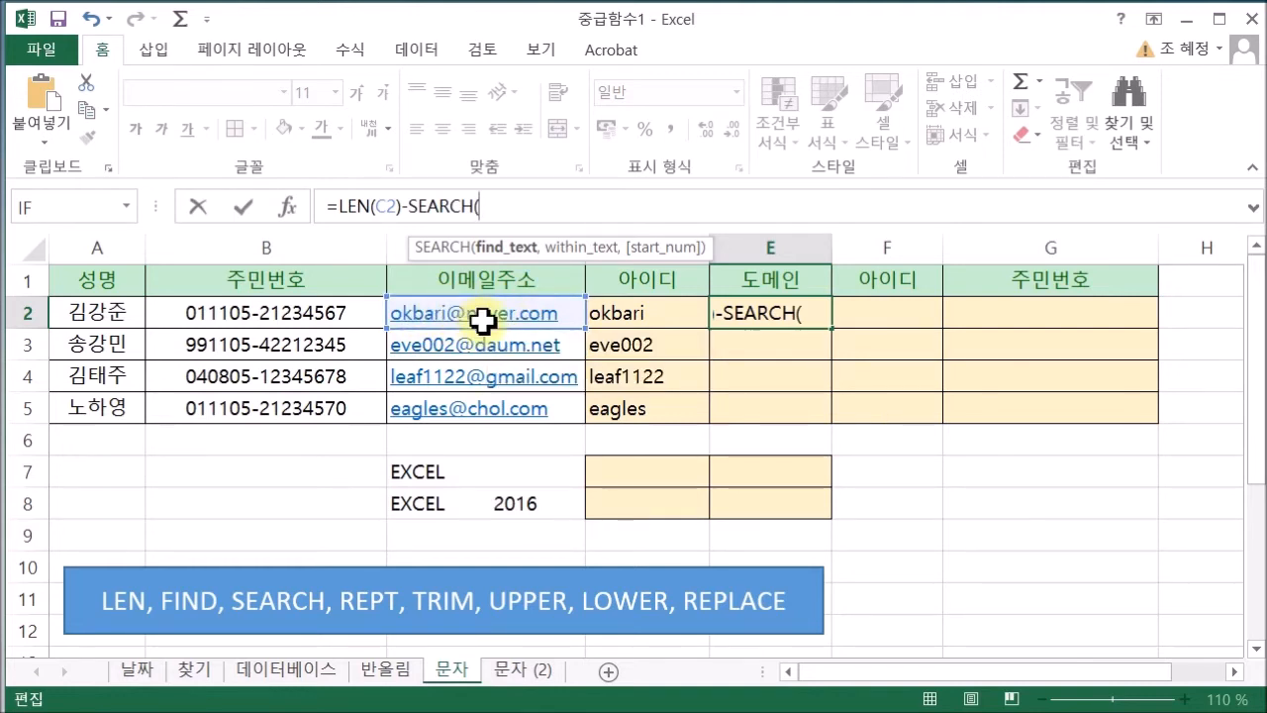
pyautogui.write('"@')
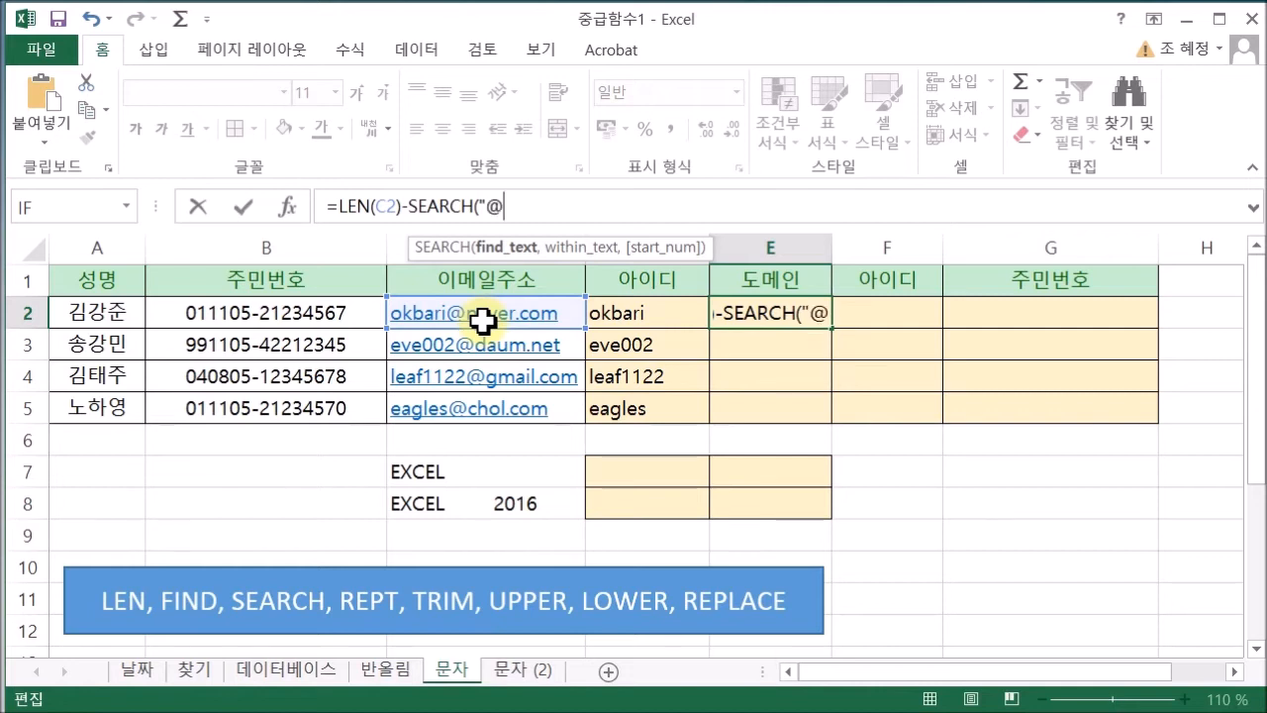
pyautogui.write('",')
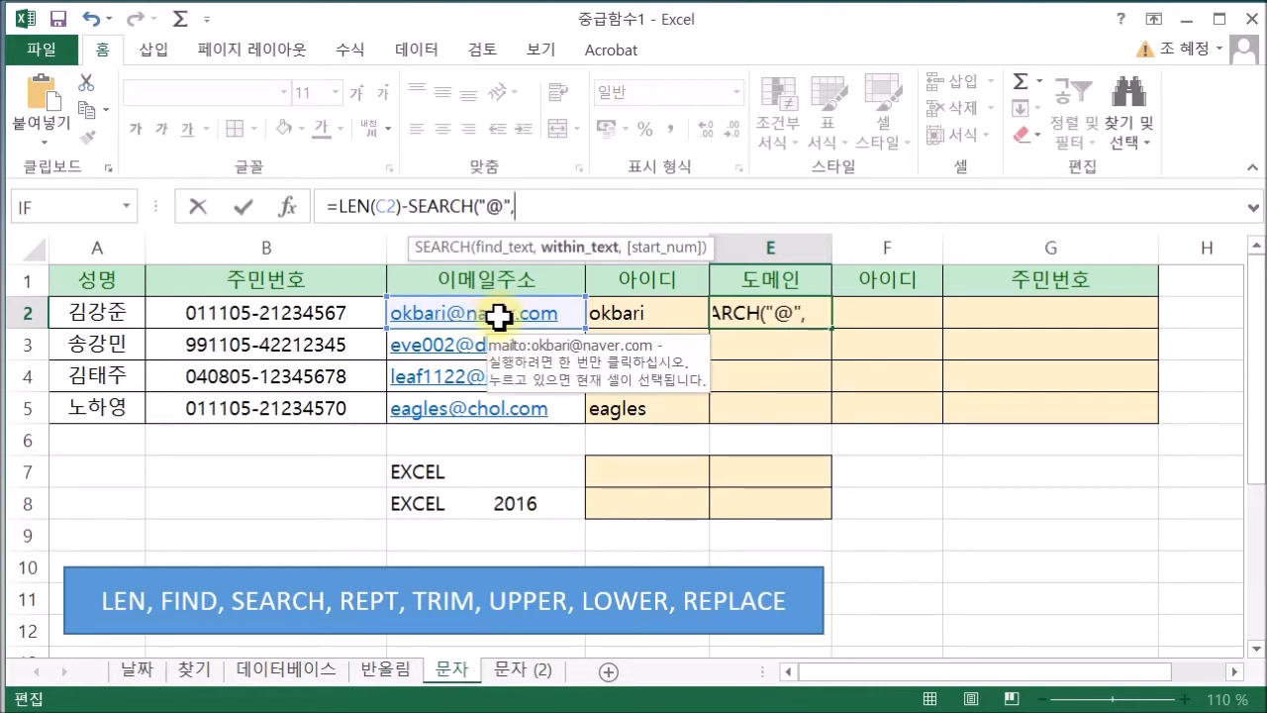
pyautogui.click(498, 315)
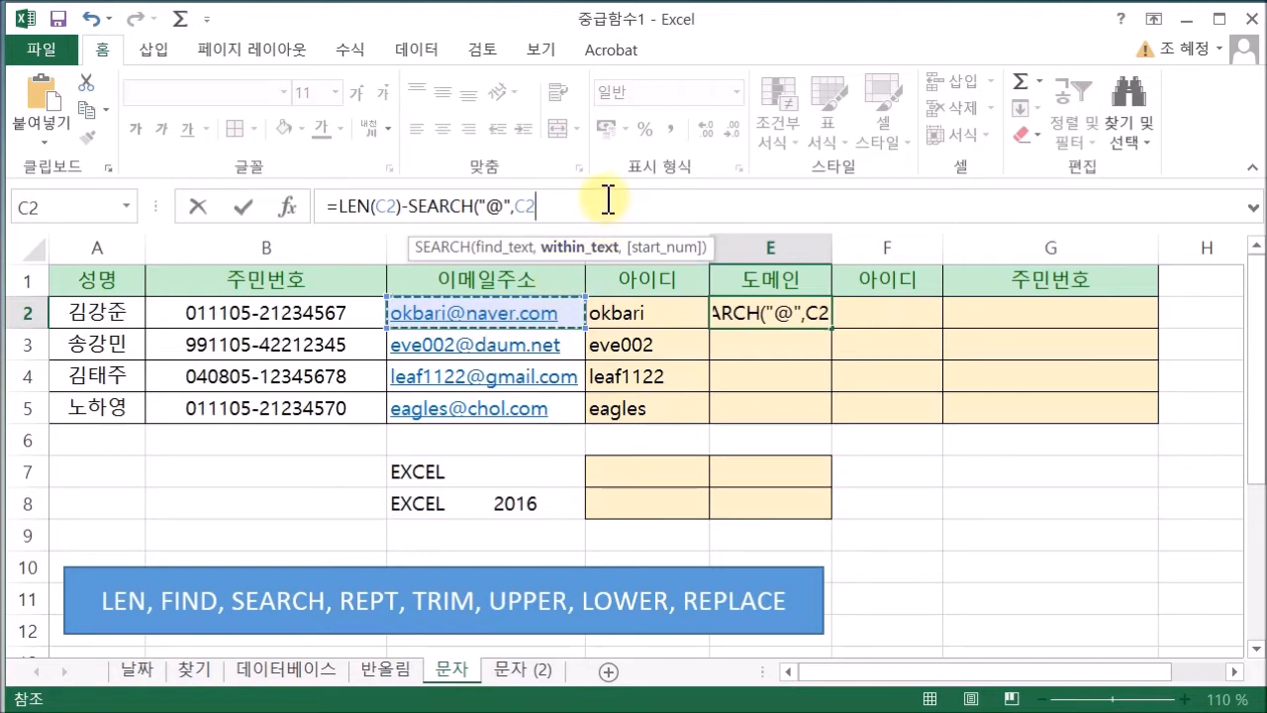
pyautogui.write(')')
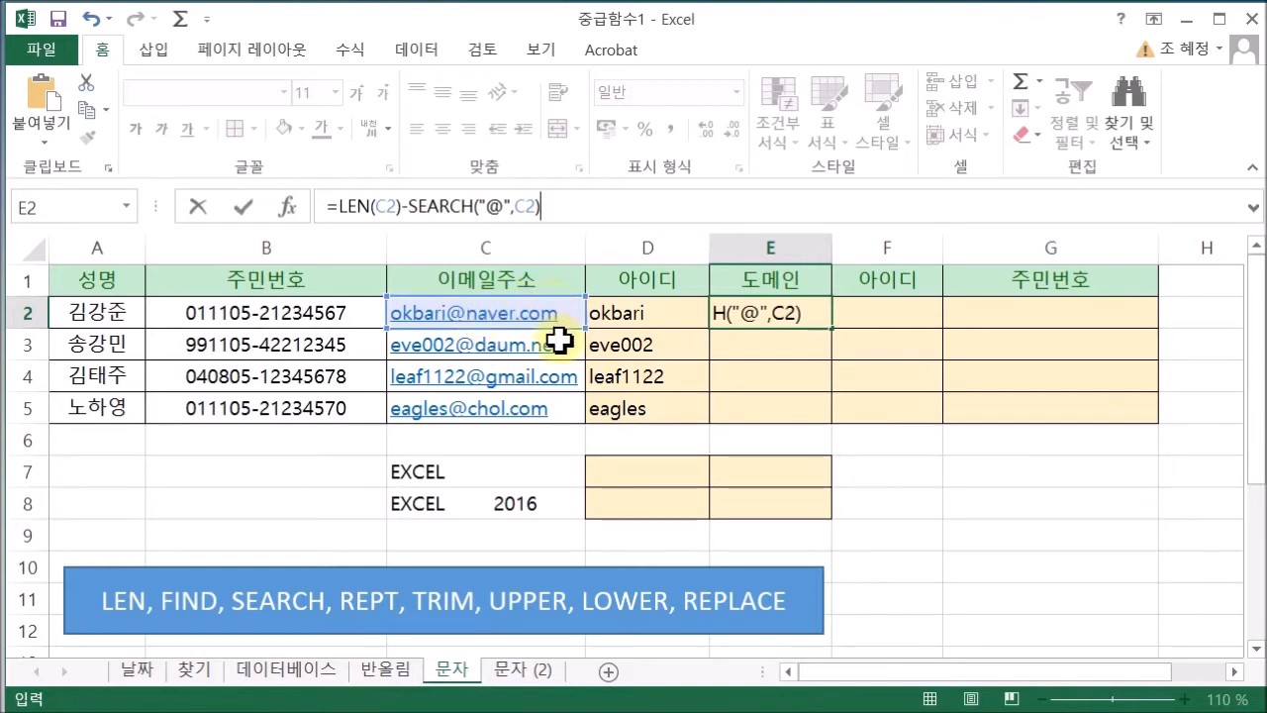
pyautogui.press('Return')
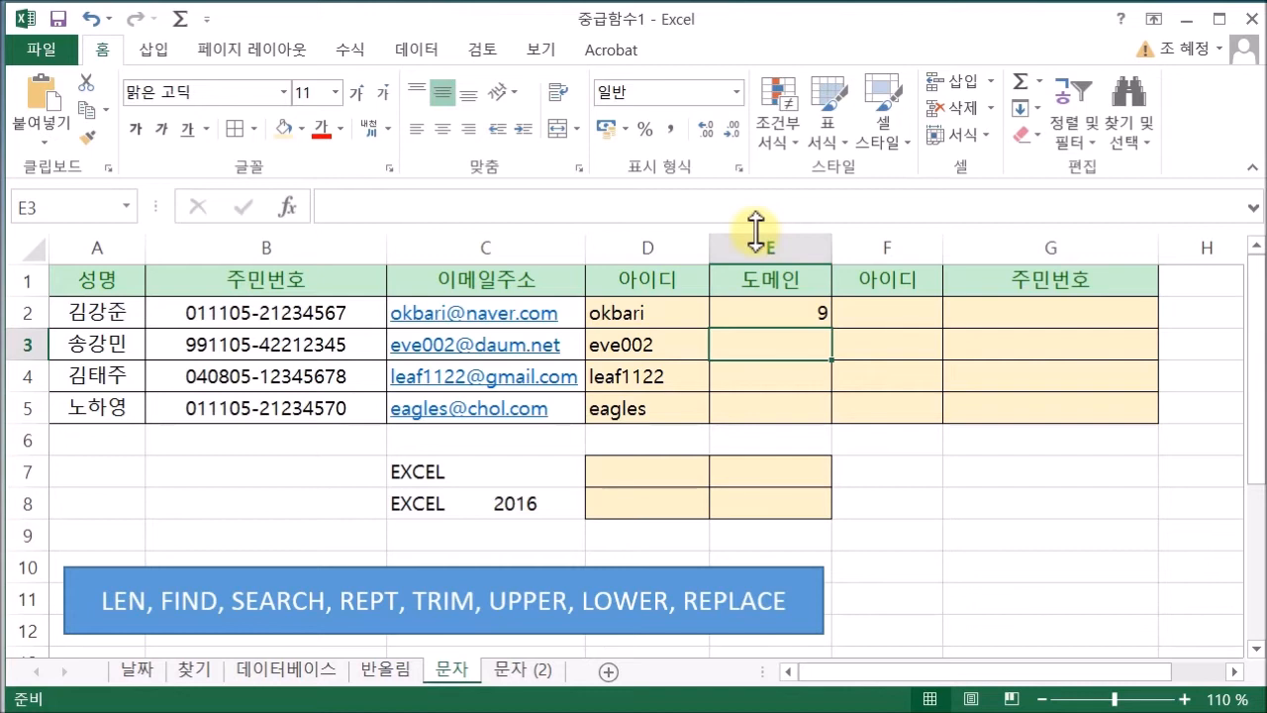
# Wrap E2 as =RIGHT(C2,LEN(C2)-SEARCH("@",C2)) so it shows the domain naver.com
pyautogui.click(762, 313)
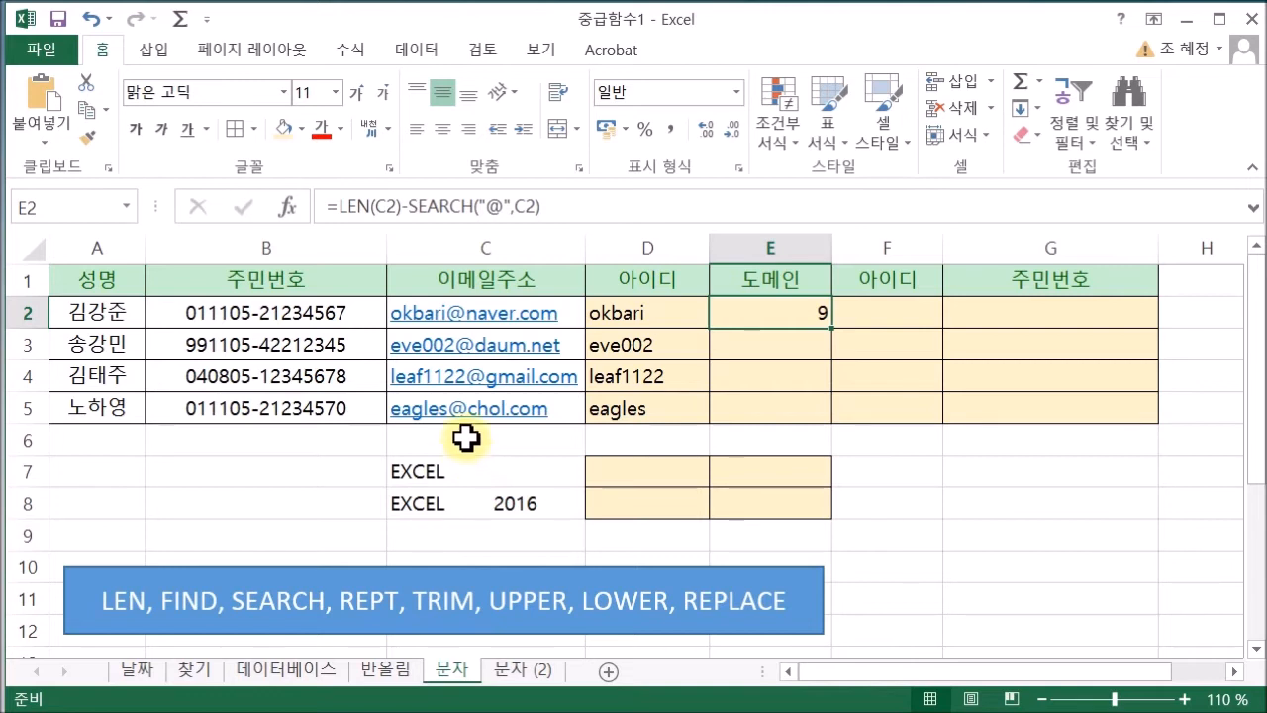
pyautogui.click(339, 206)
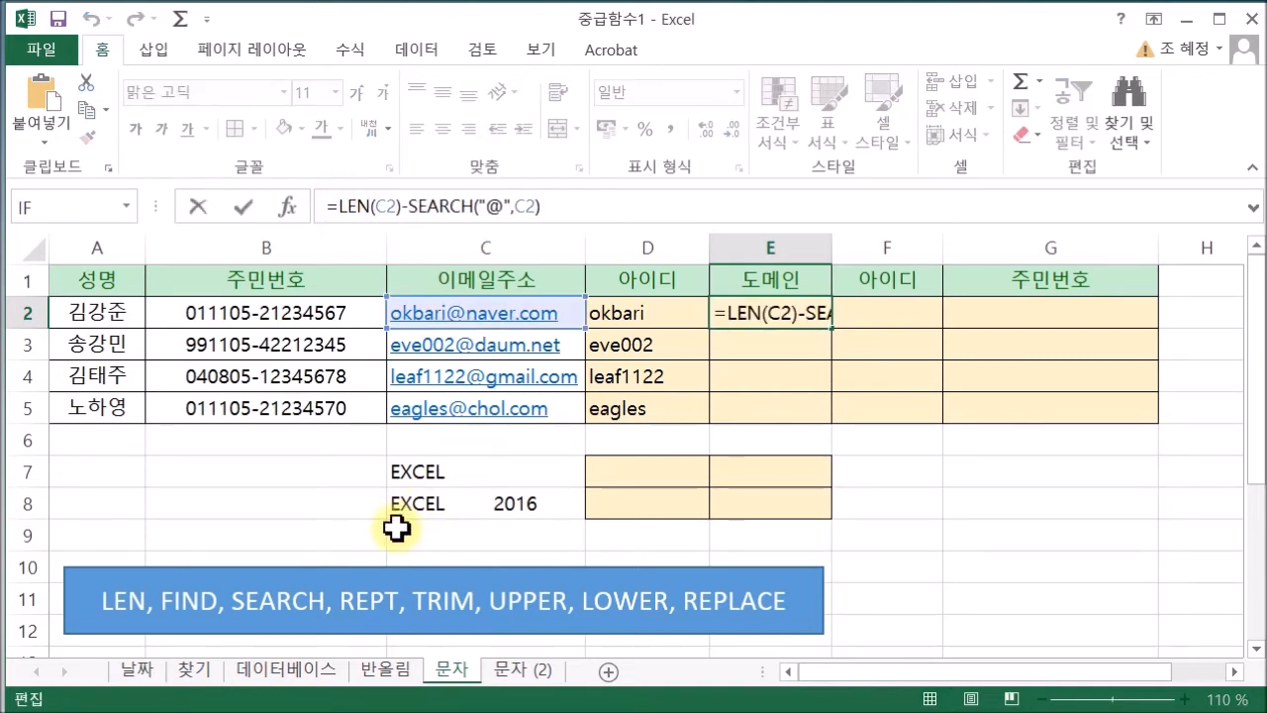
pyautogui.write('RIGH')
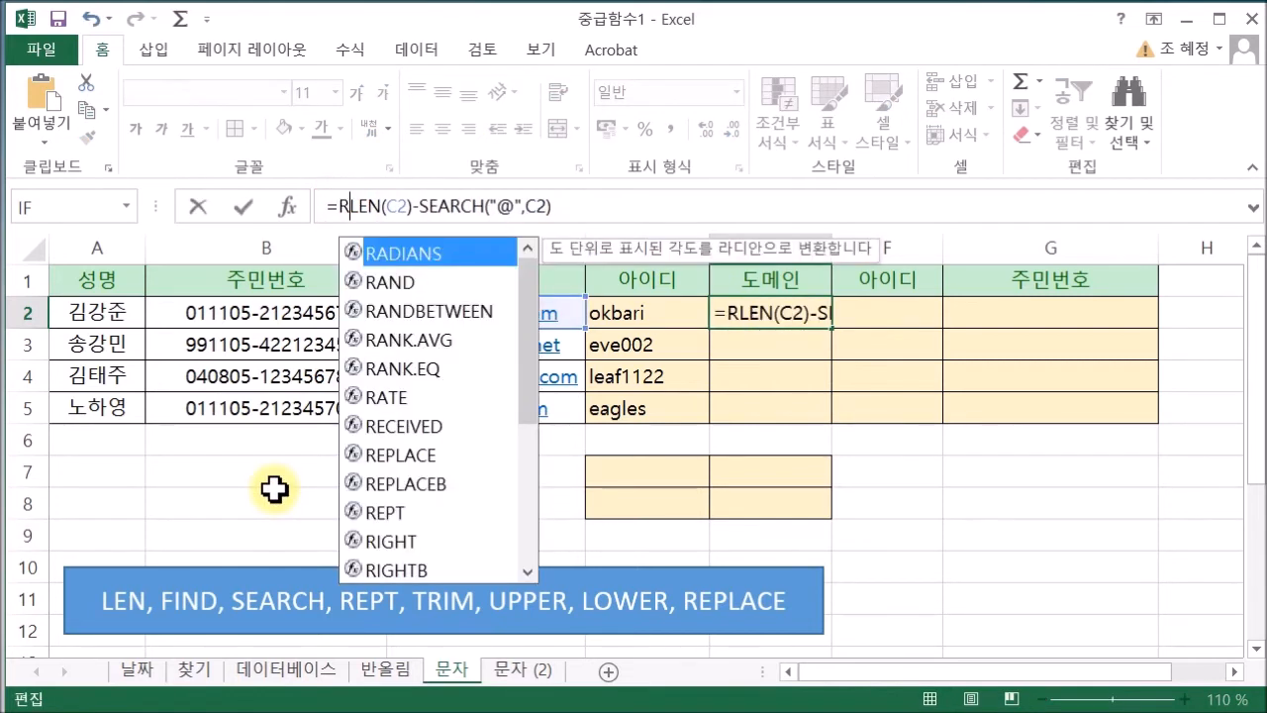
pyautogui.write('T')
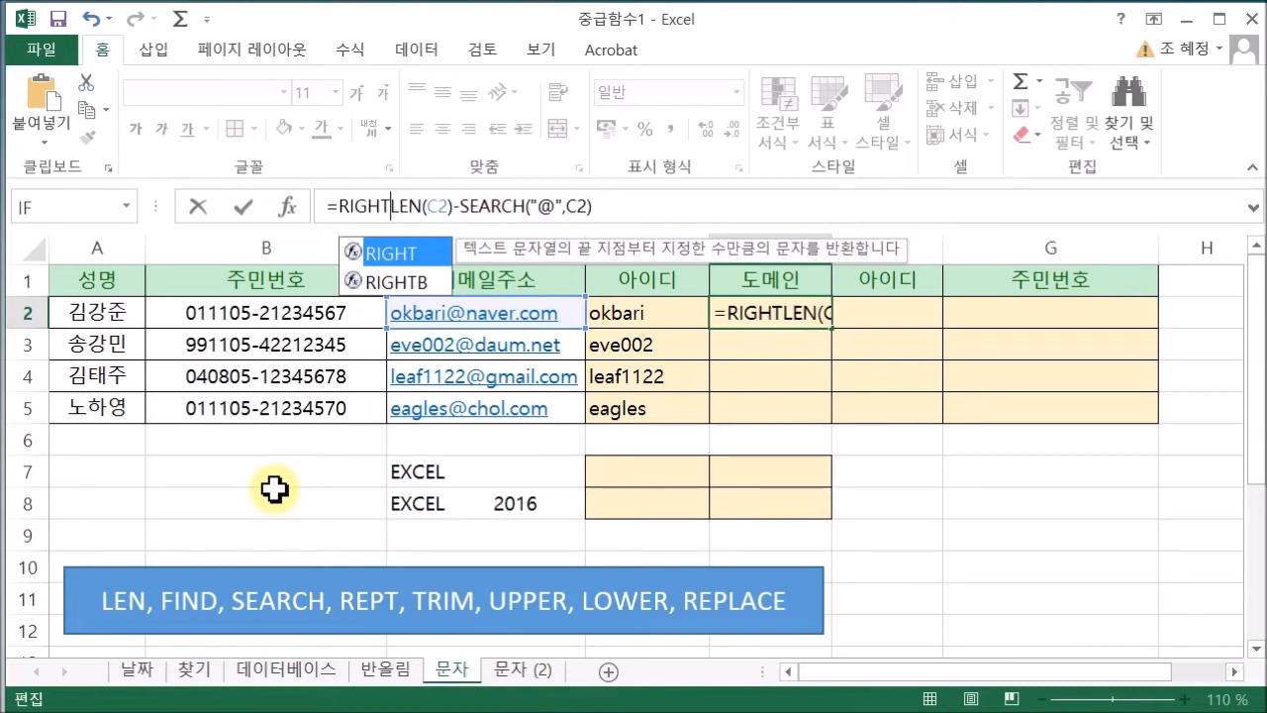
pyautogui.doubleClick(399, 252)
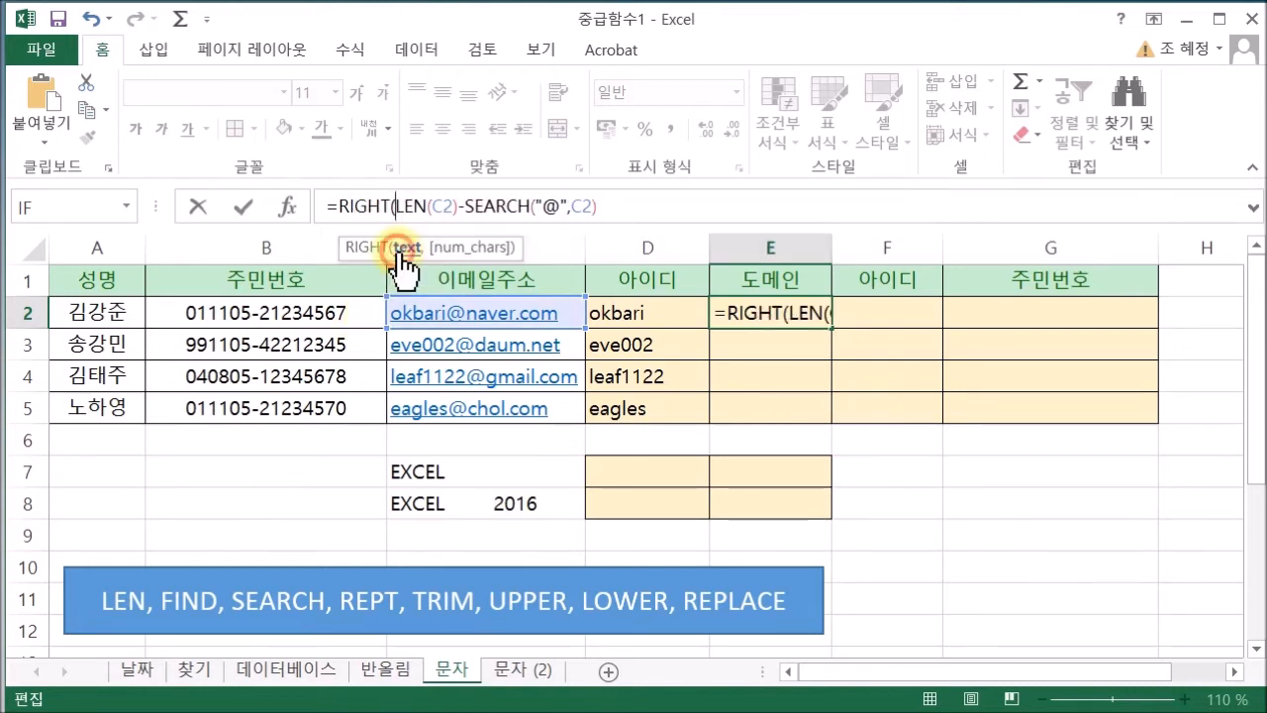
pyautogui.click(532, 315)
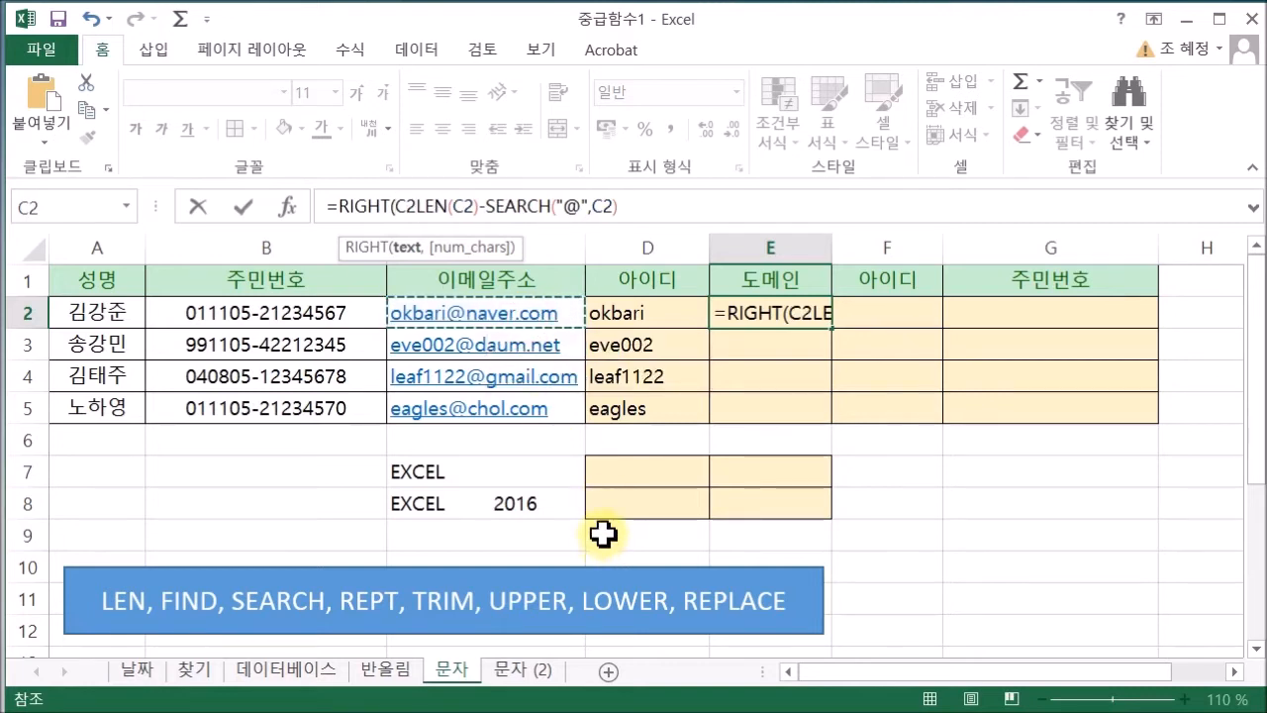
pyautogui.write(',')
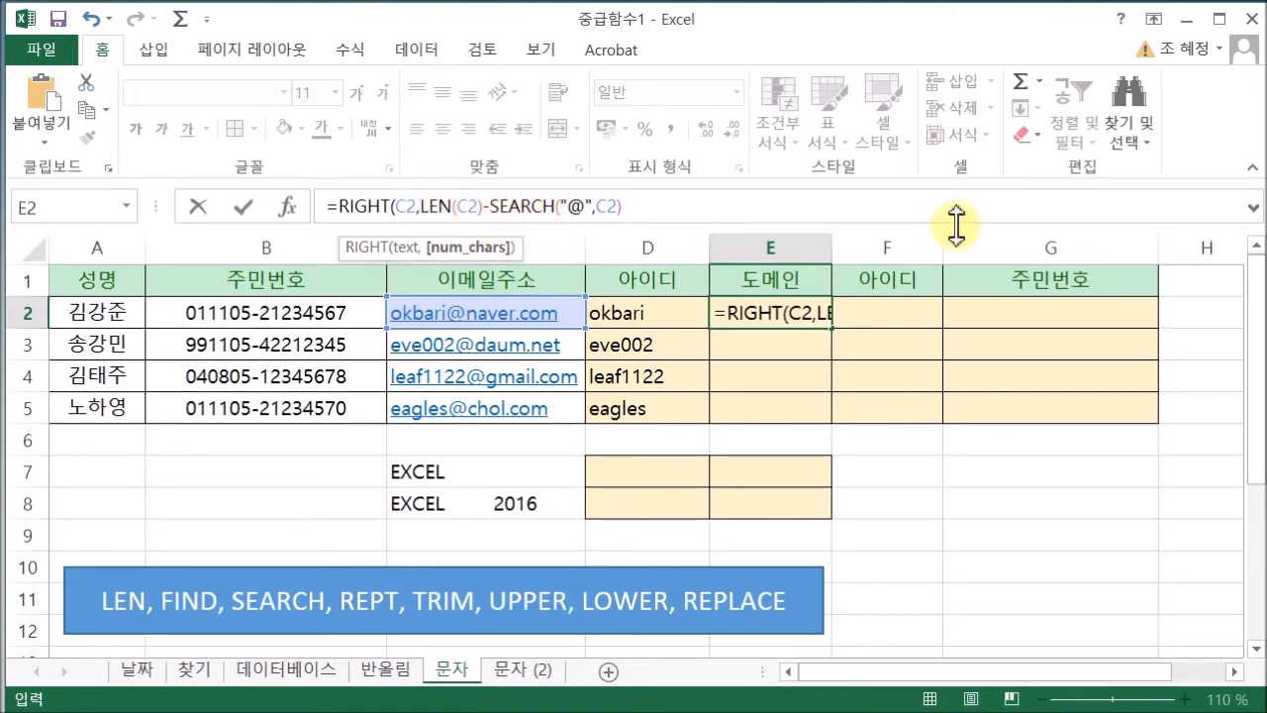
pyautogui.click(728, 206)
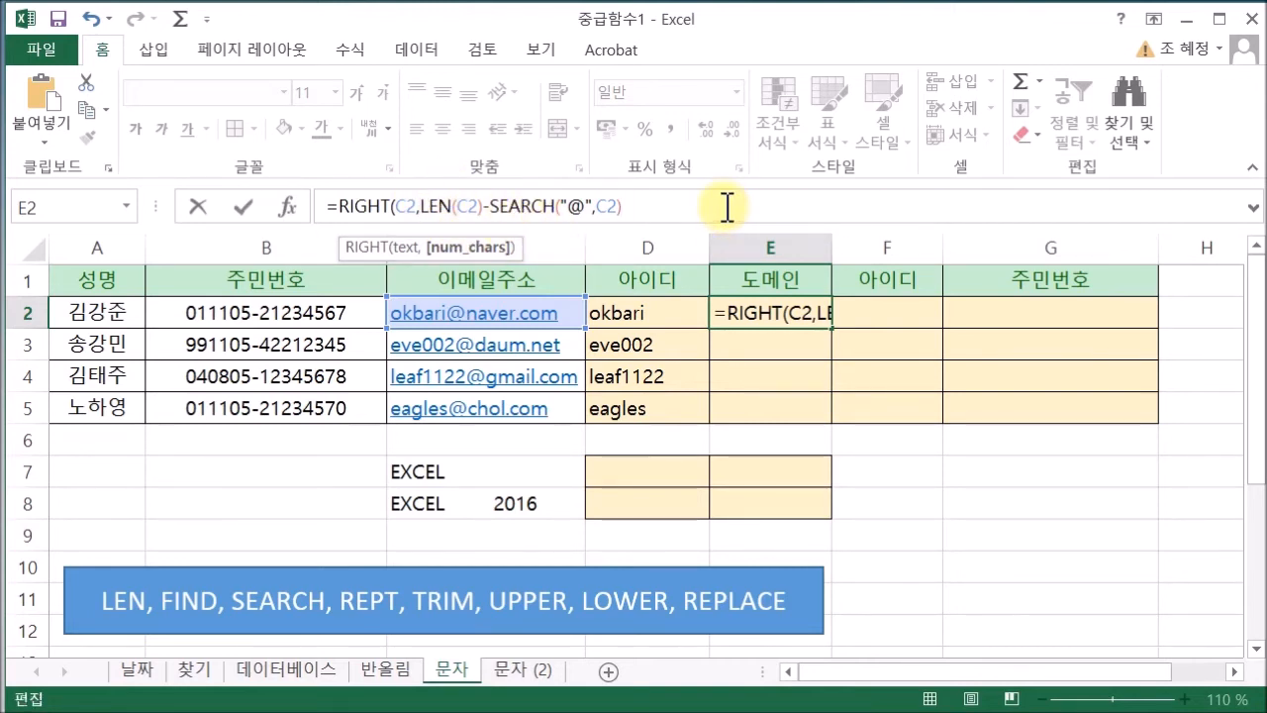
pyautogui.press('Return')
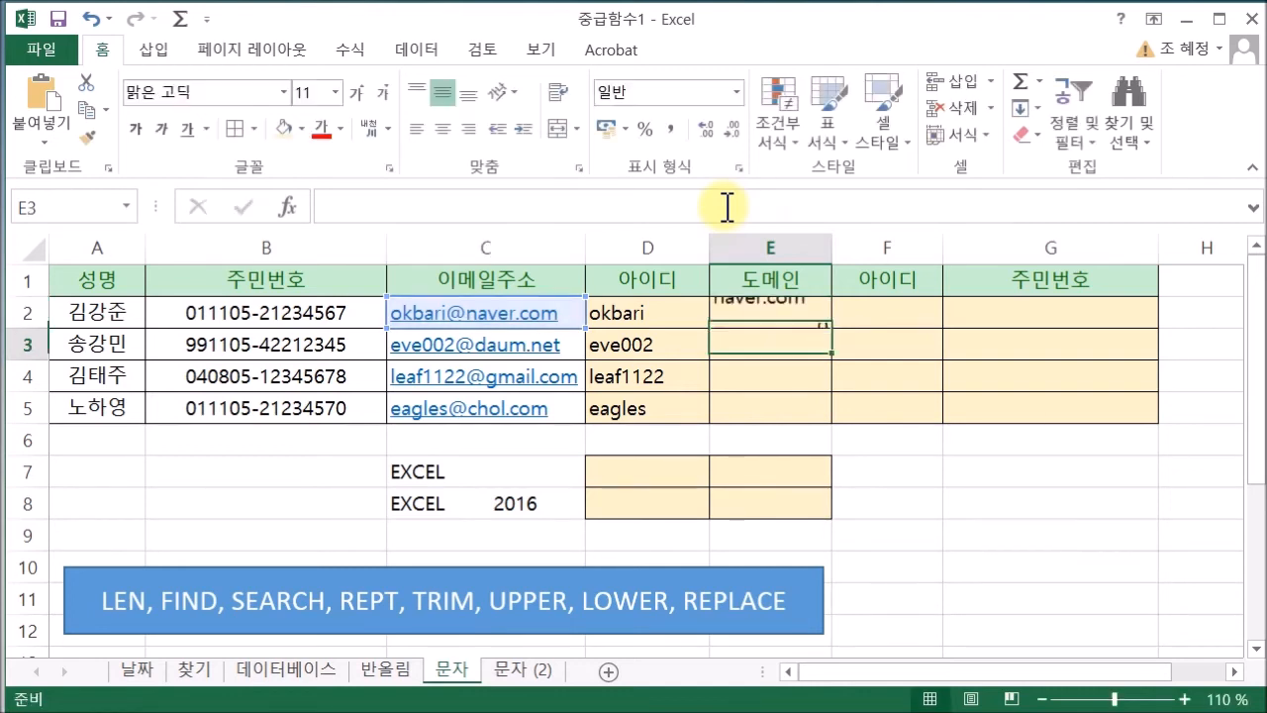
pyautogui.click(814, 322)
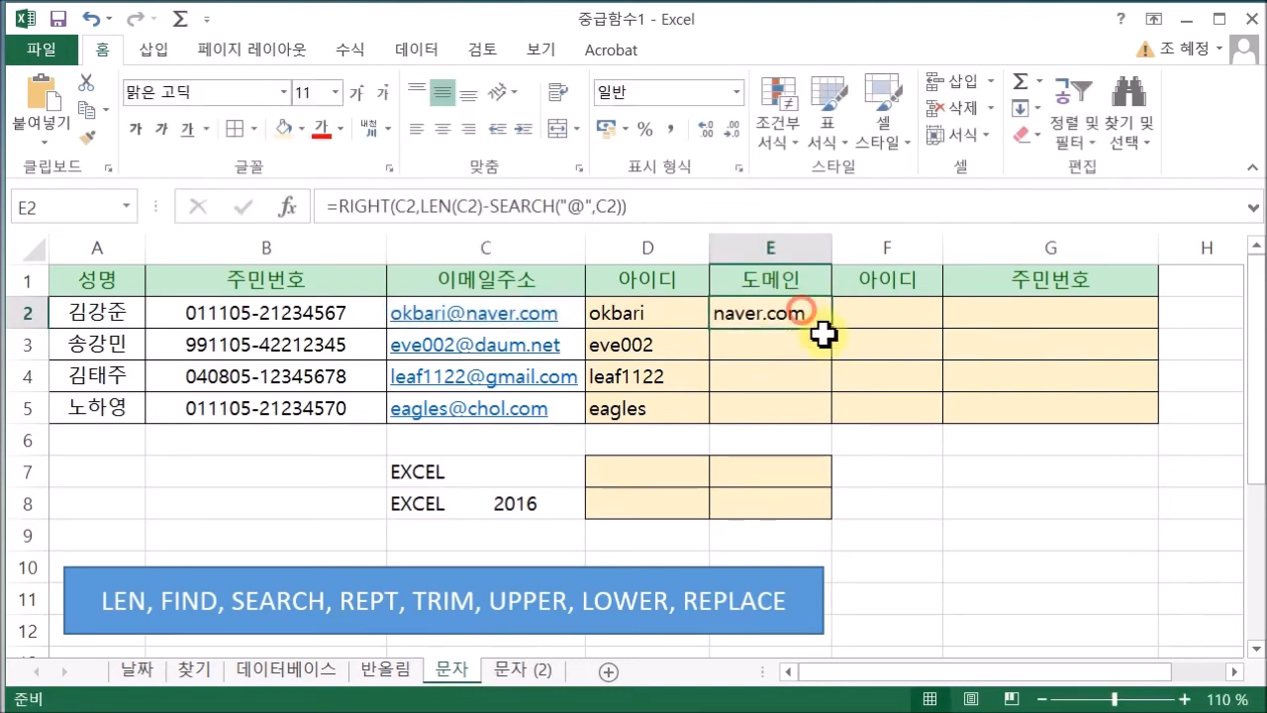
# Fill the domain formula through E5, showing daum.net, gmail.com and chol.com
pyautogui.moveTo(817, 420); pyautogui.dragTo(818, 422)
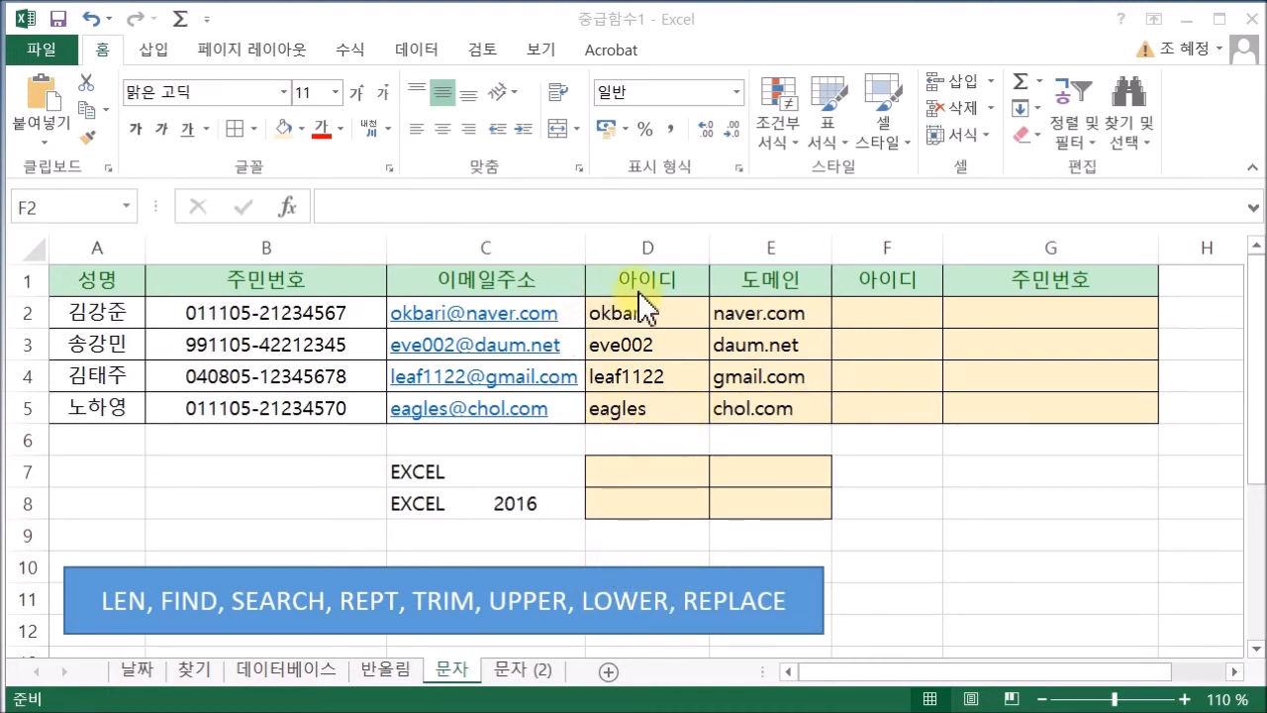
pyautogui.click(858, 311)
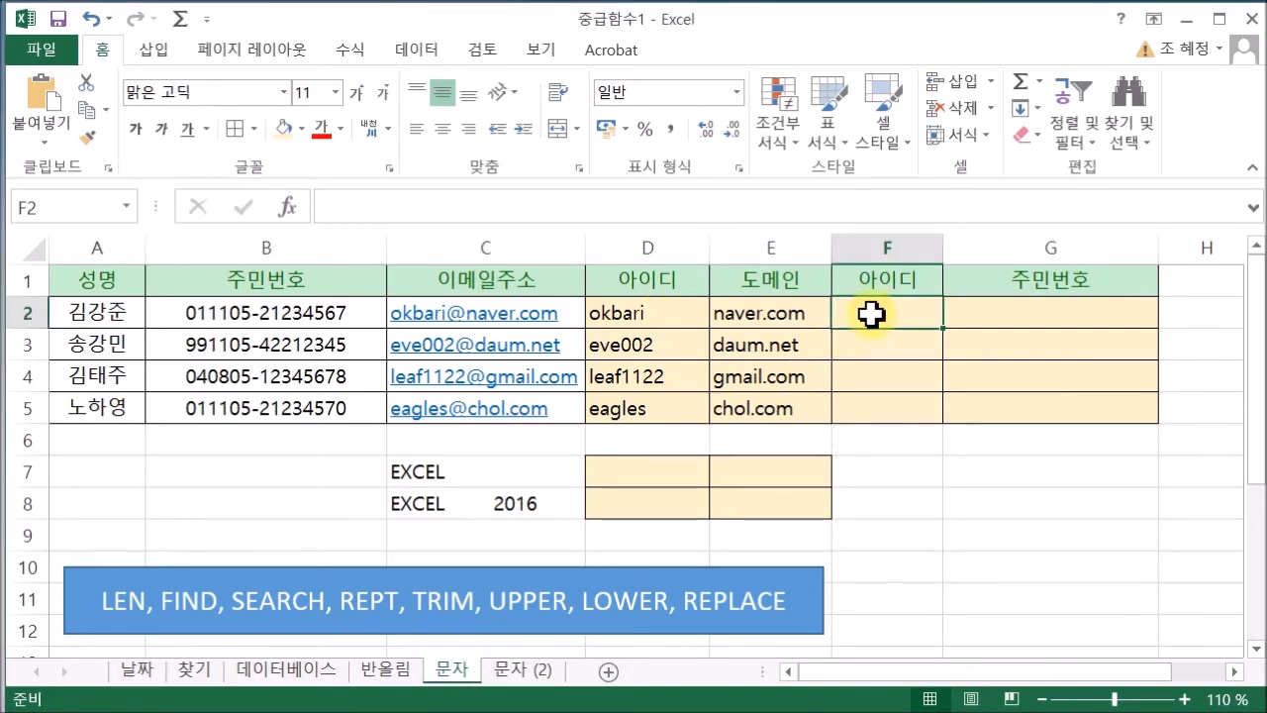
pyautogui.write('=U')
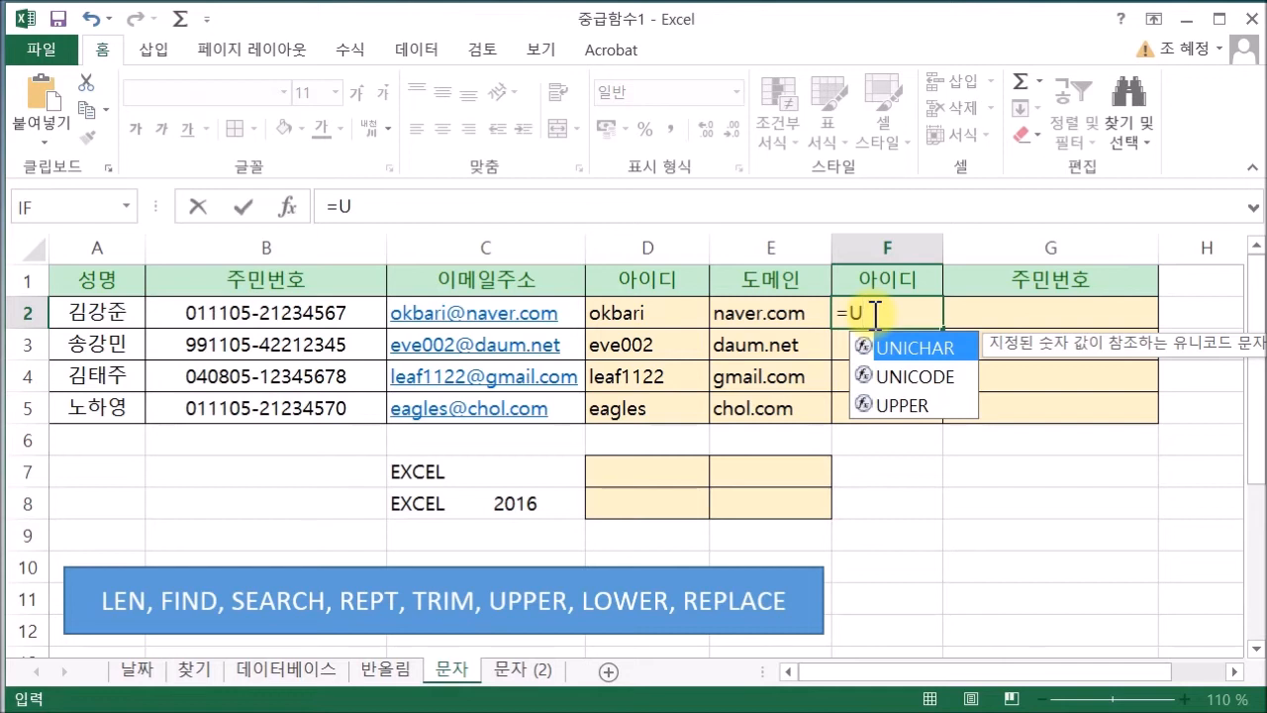
pyautogui.write('PPER')
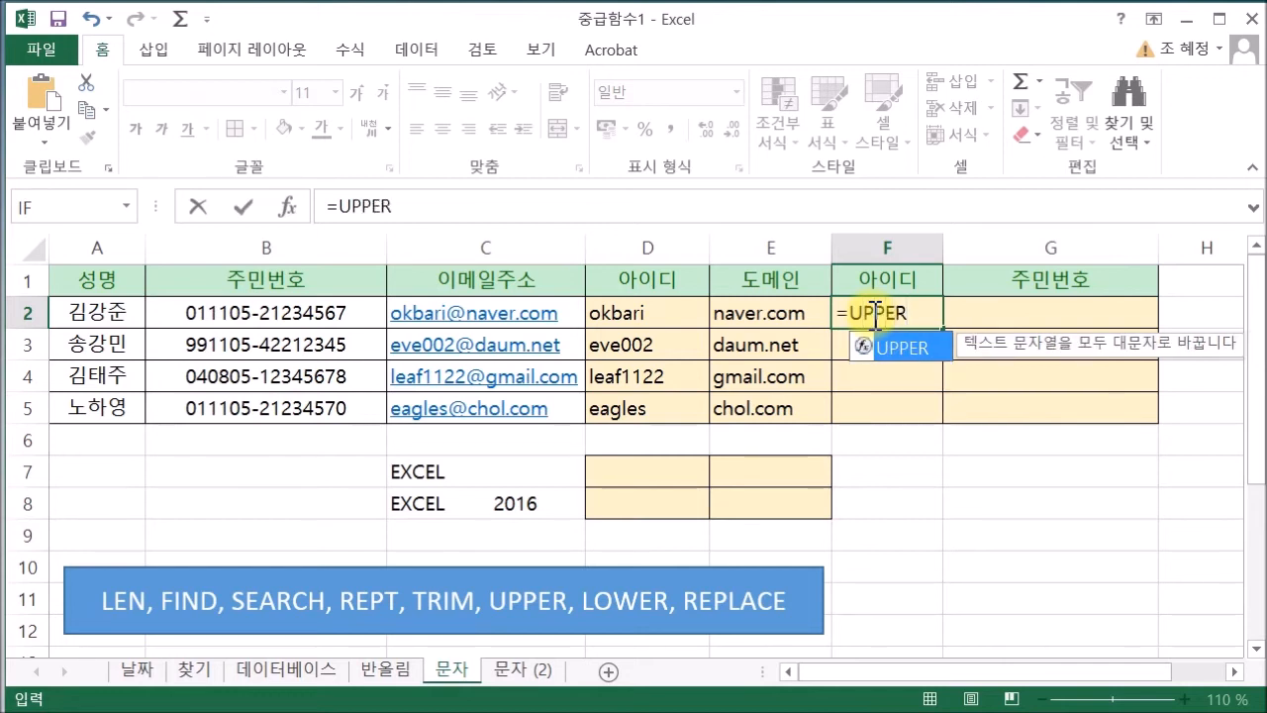
pyautogui.doubleClick(919, 345)
pyautogui.click(669, 315)
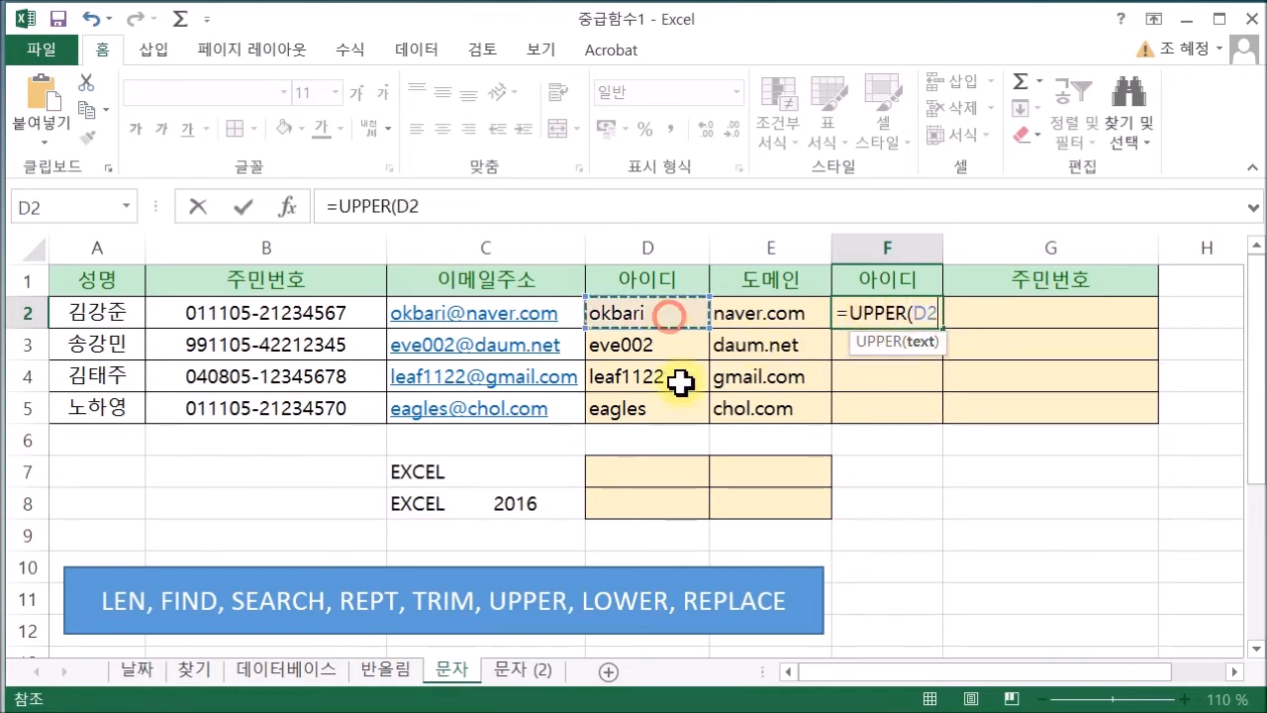
pyautogui.write(')')
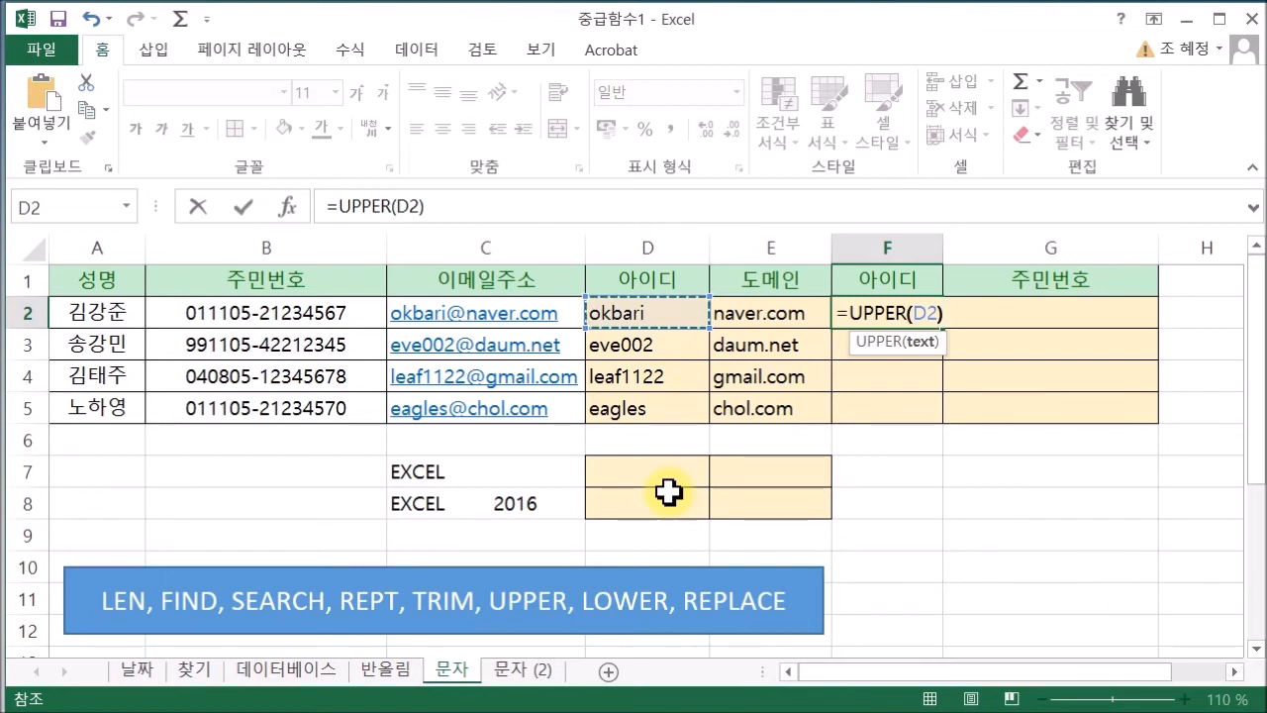
pyautogui.press('Return')
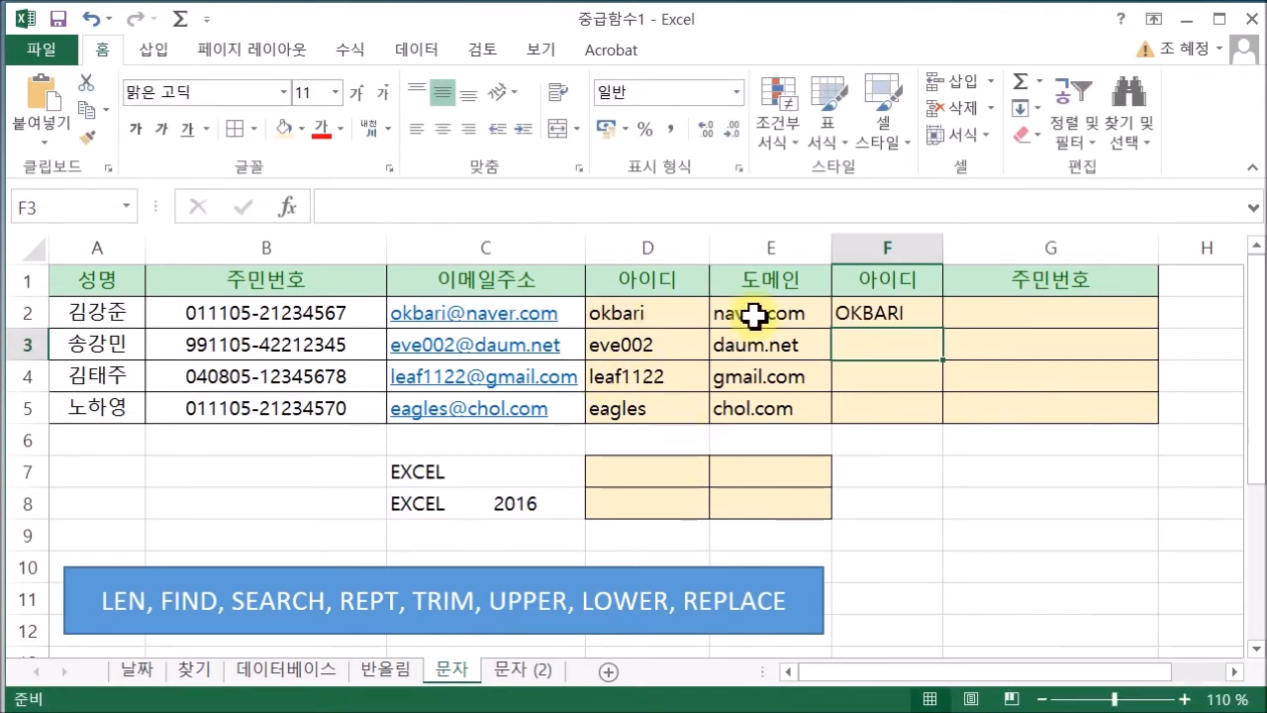
pyautogui.click(850, 314)
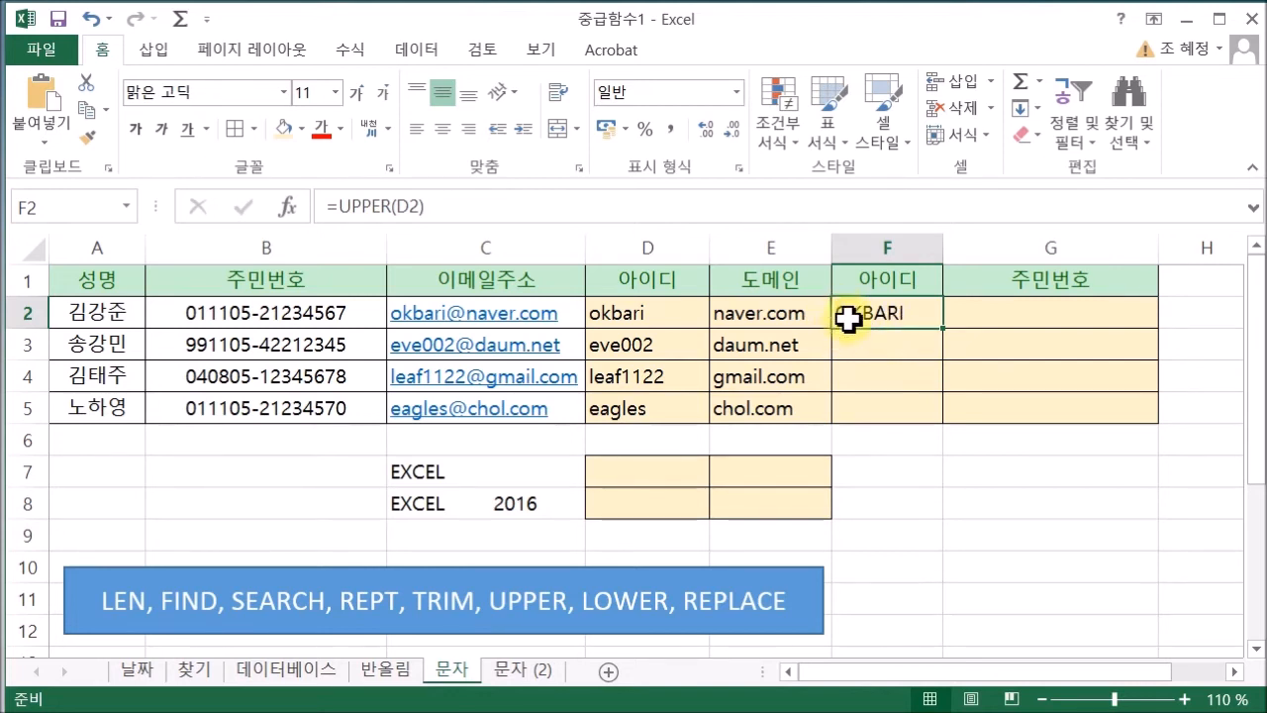
# Rewrite F2 as =LEFT(UPPER(D2),1) to show only the capital first letter O
pyautogui.click(343, 212)
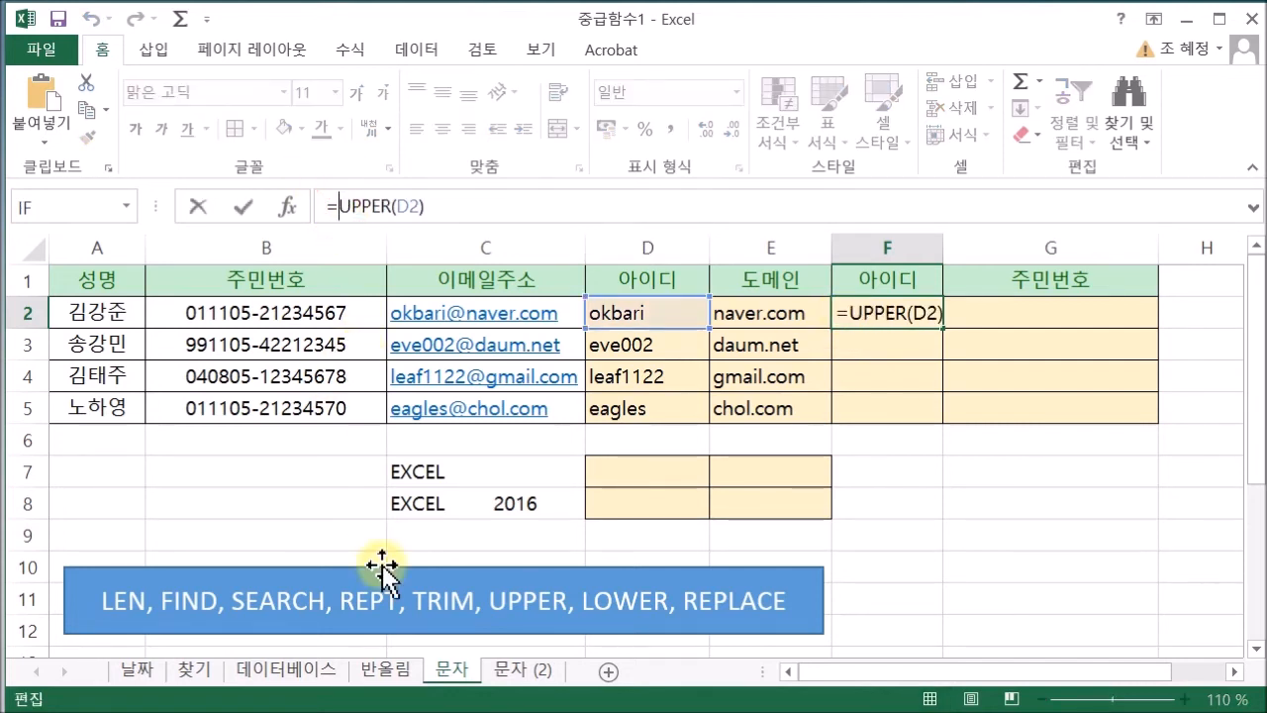
pyautogui.write('LEF')
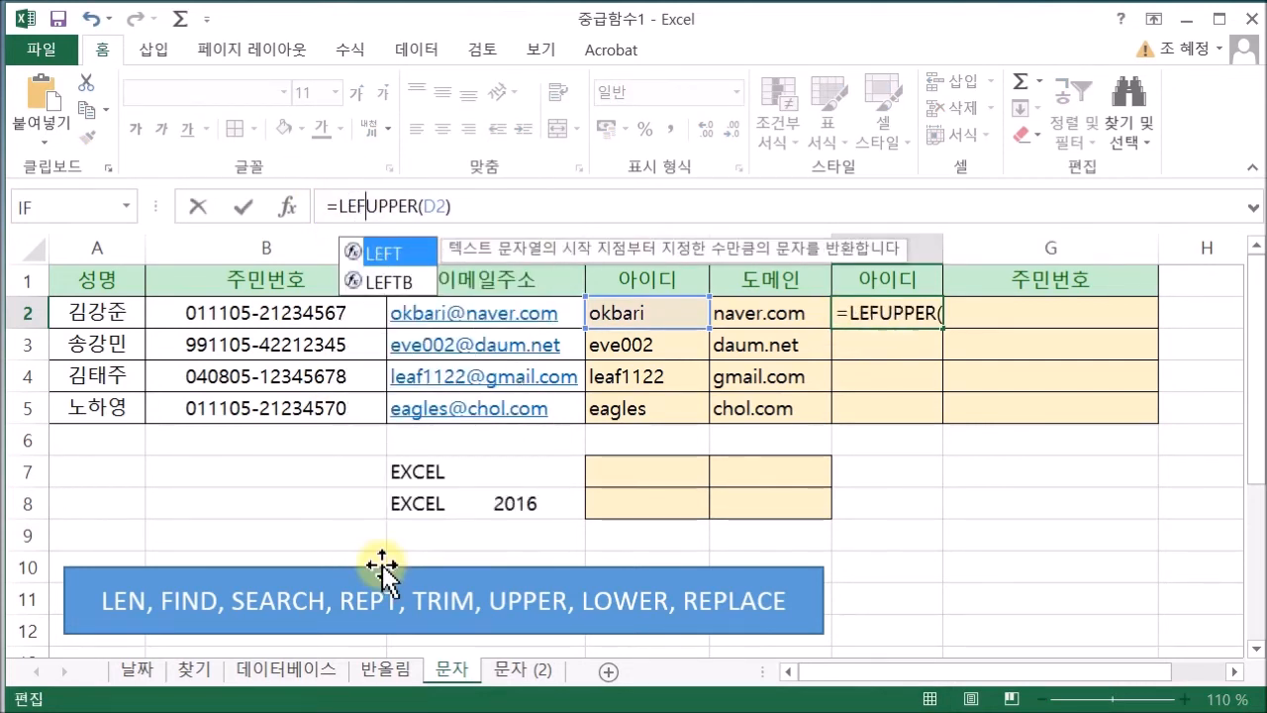
pyautogui.doubleClick(389, 253)
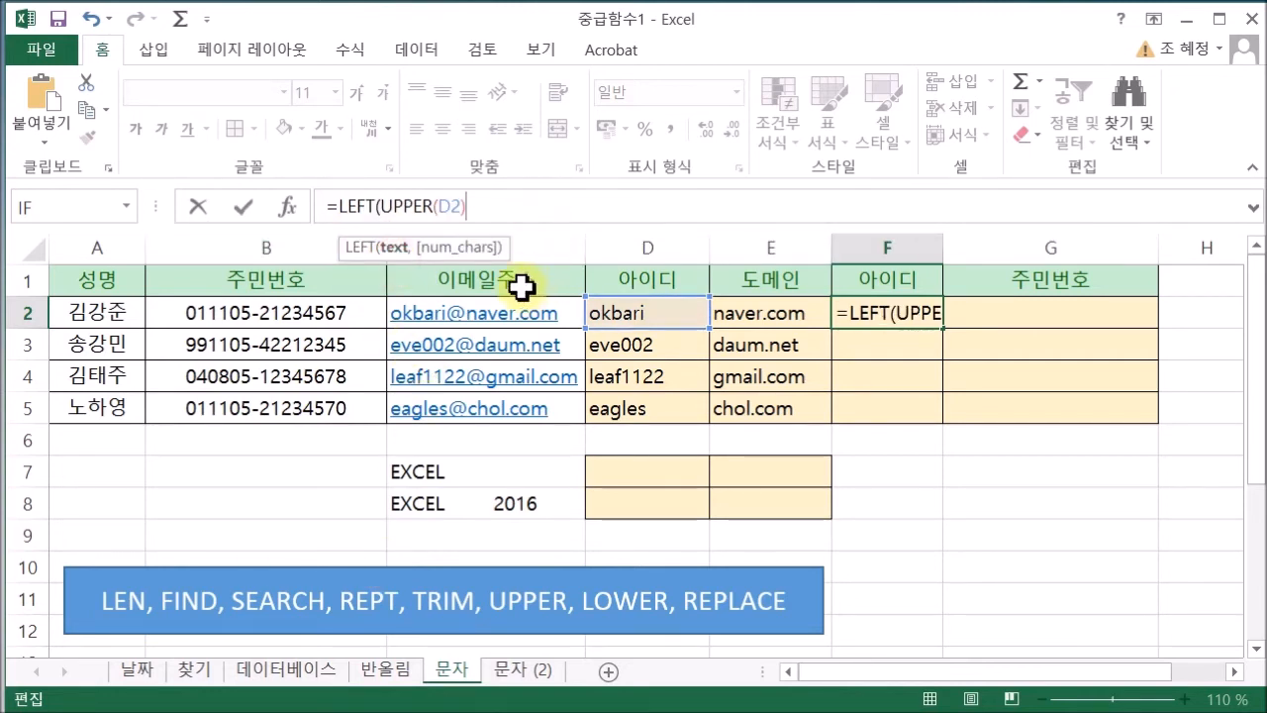
pyautogui.write(',1')
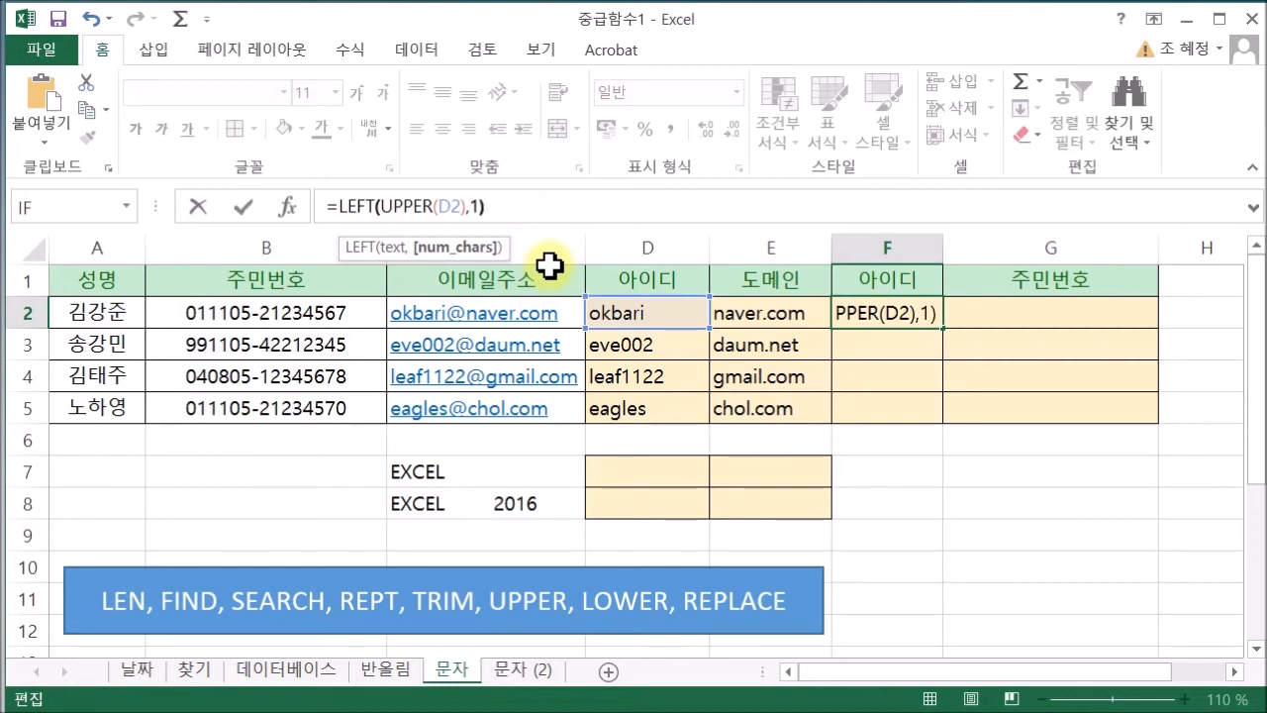
pyautogui.press('Return')
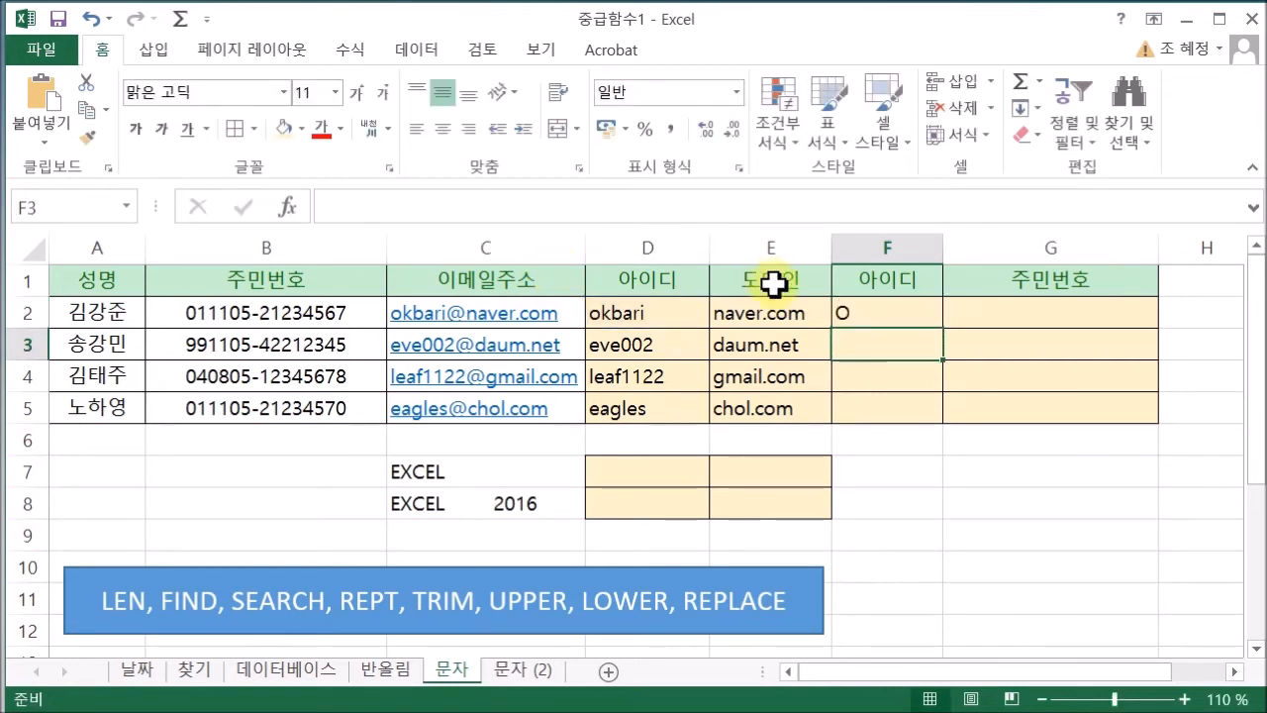
pyautogui.click(920, 314)
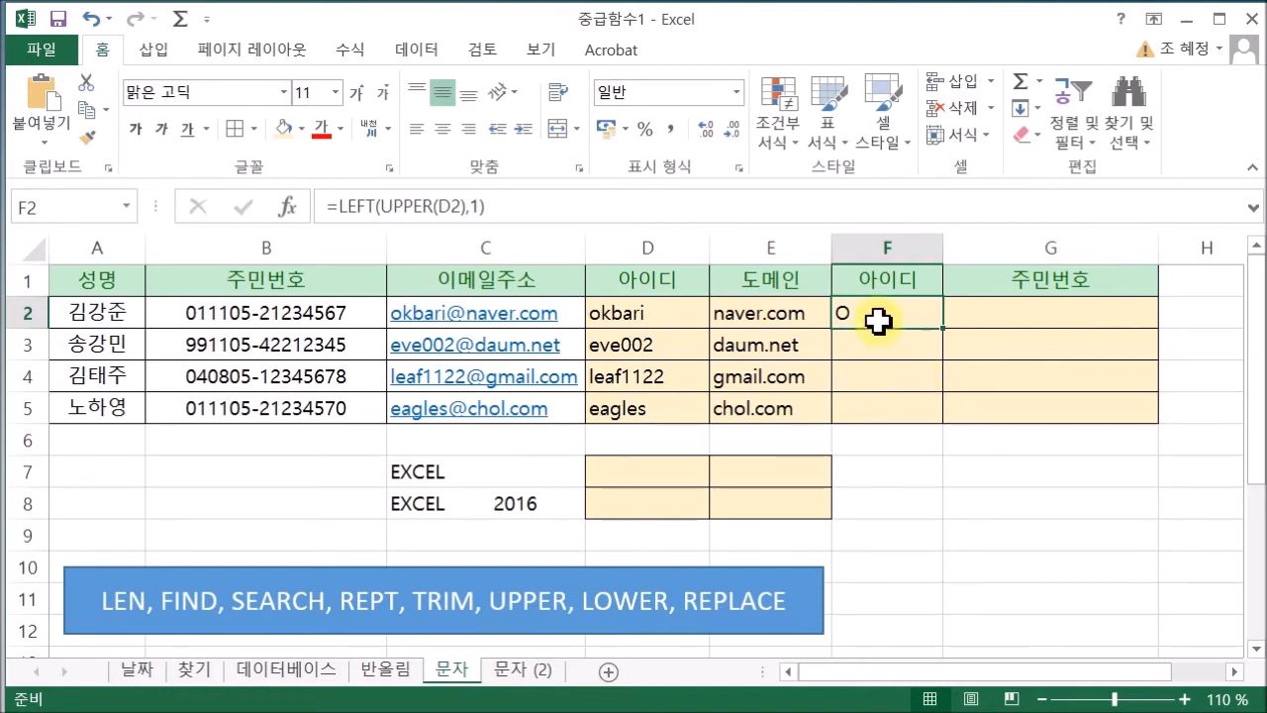
pyautogui.click(551, 205)
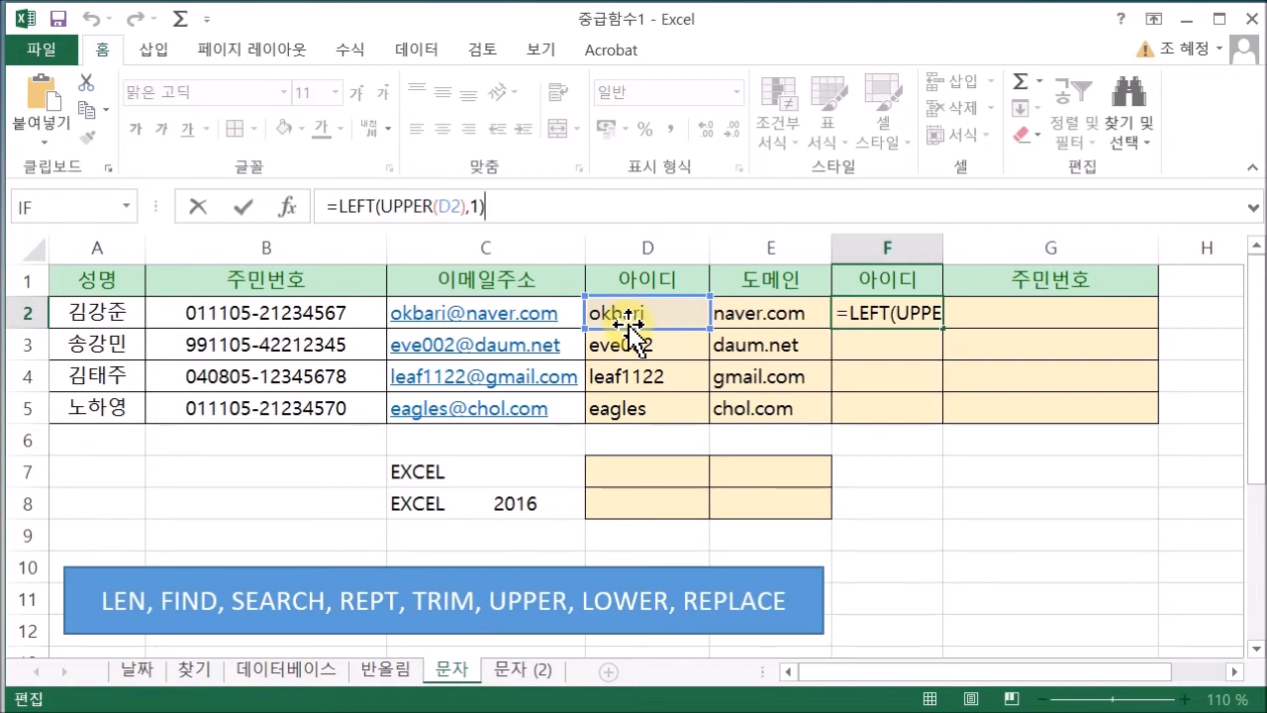
# Append &REPT("*",LEN(D2)-1) to F2's formula, then fill it down to F5
pyautogui.write('&')
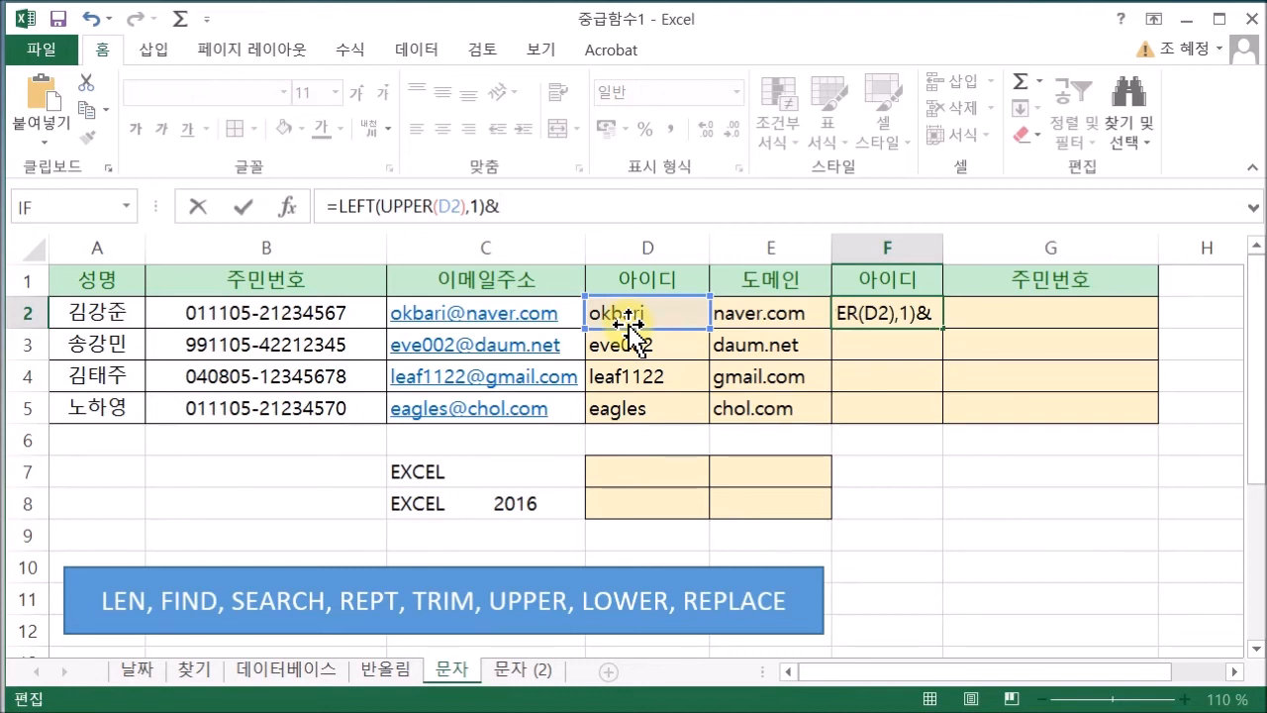
pyautogui.write('RE')
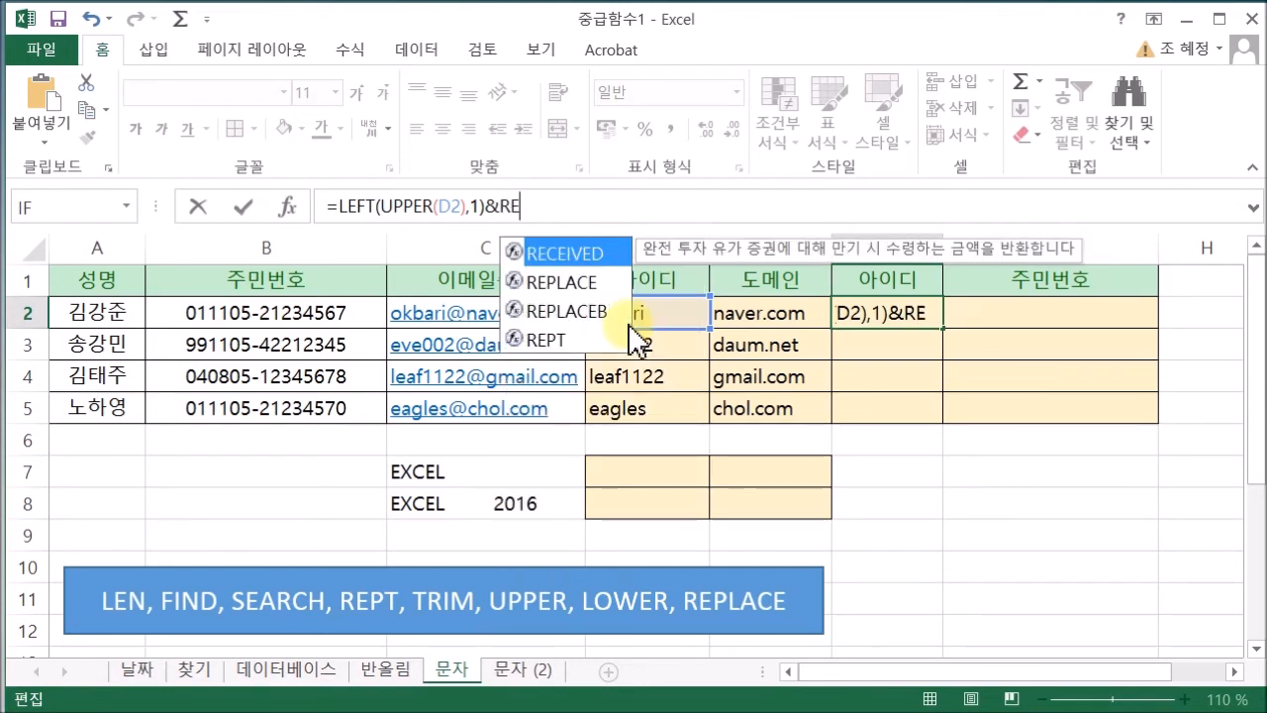
pyautogui.doubleClick(538, 341)
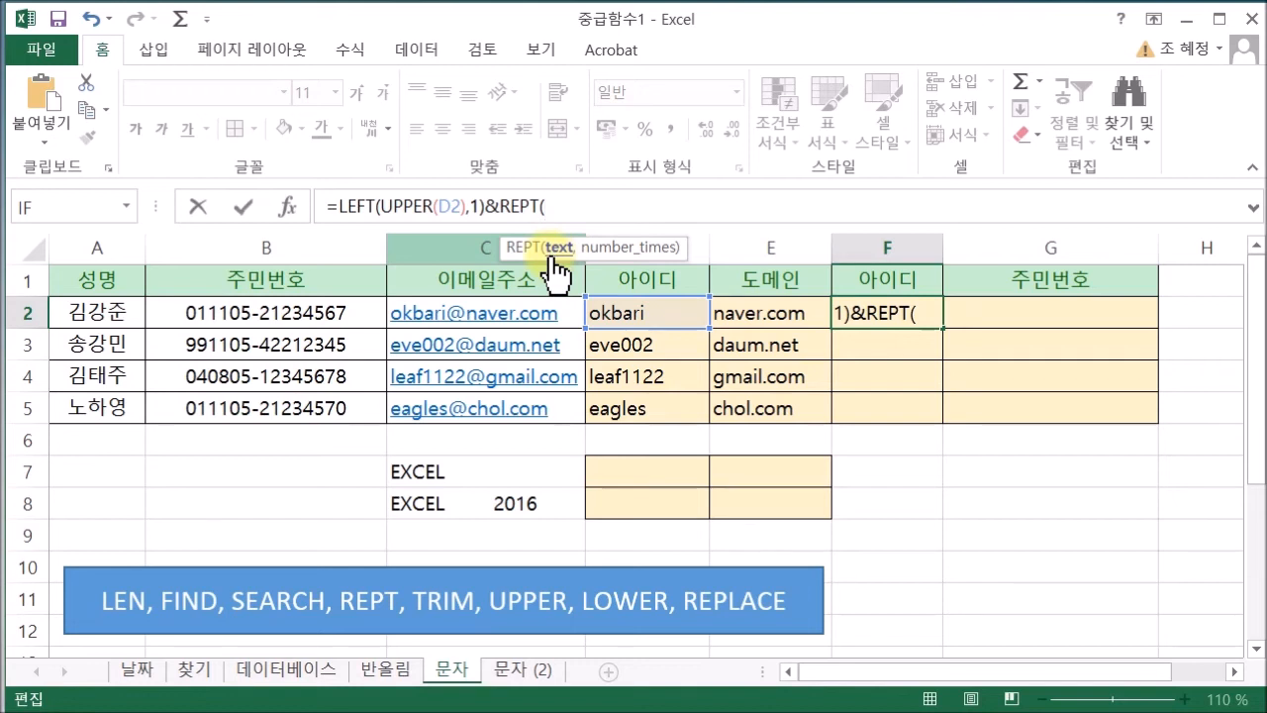
pyautogui.write('"*",')
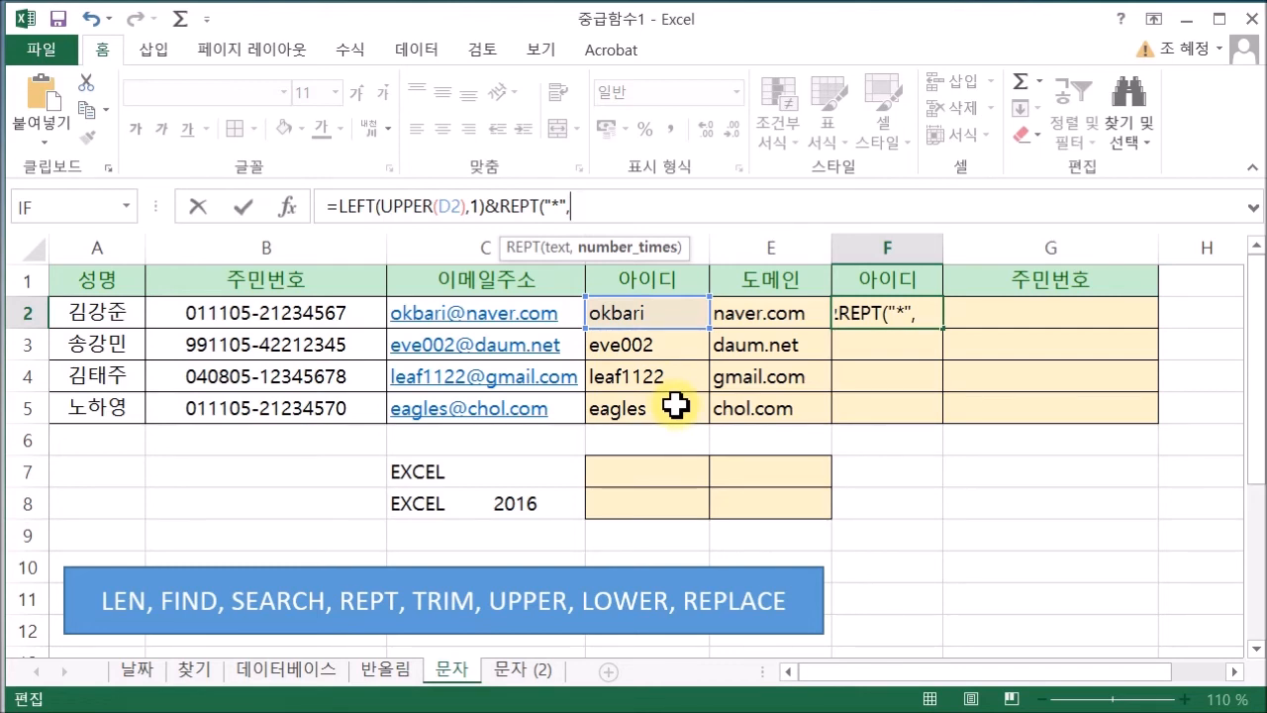
pyautogui.write('L')
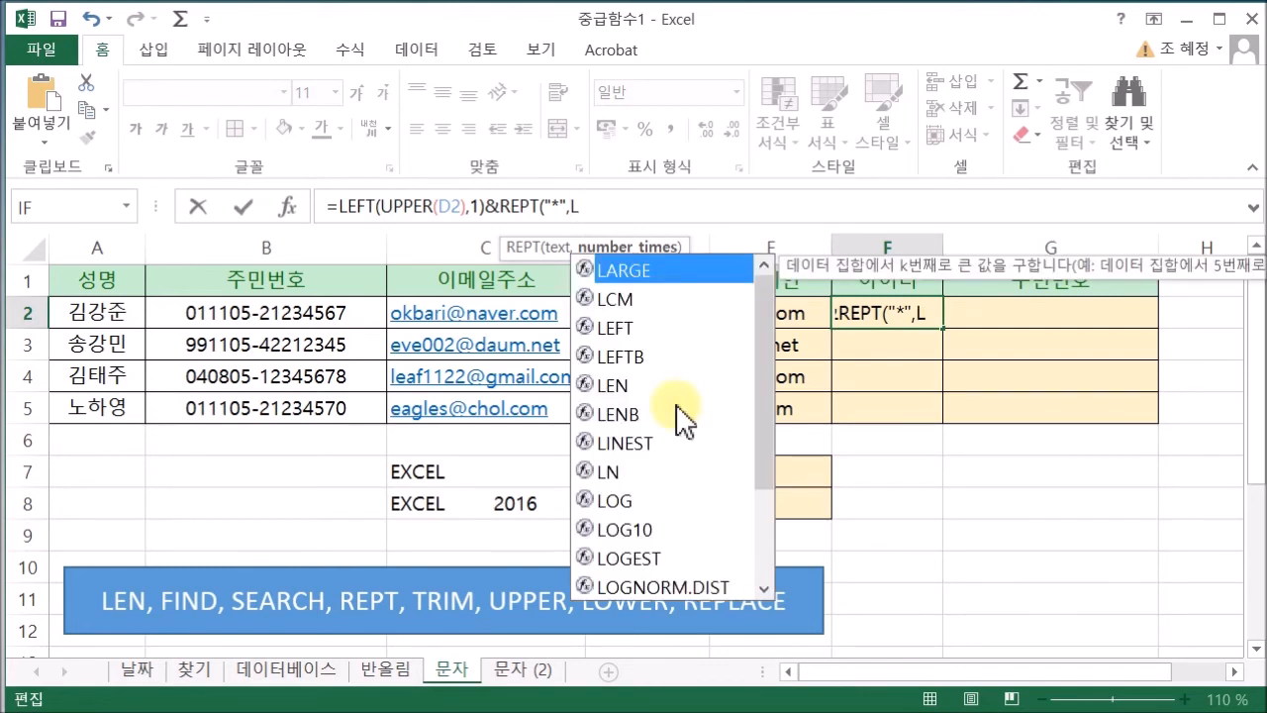
pyautogui.write('EN')
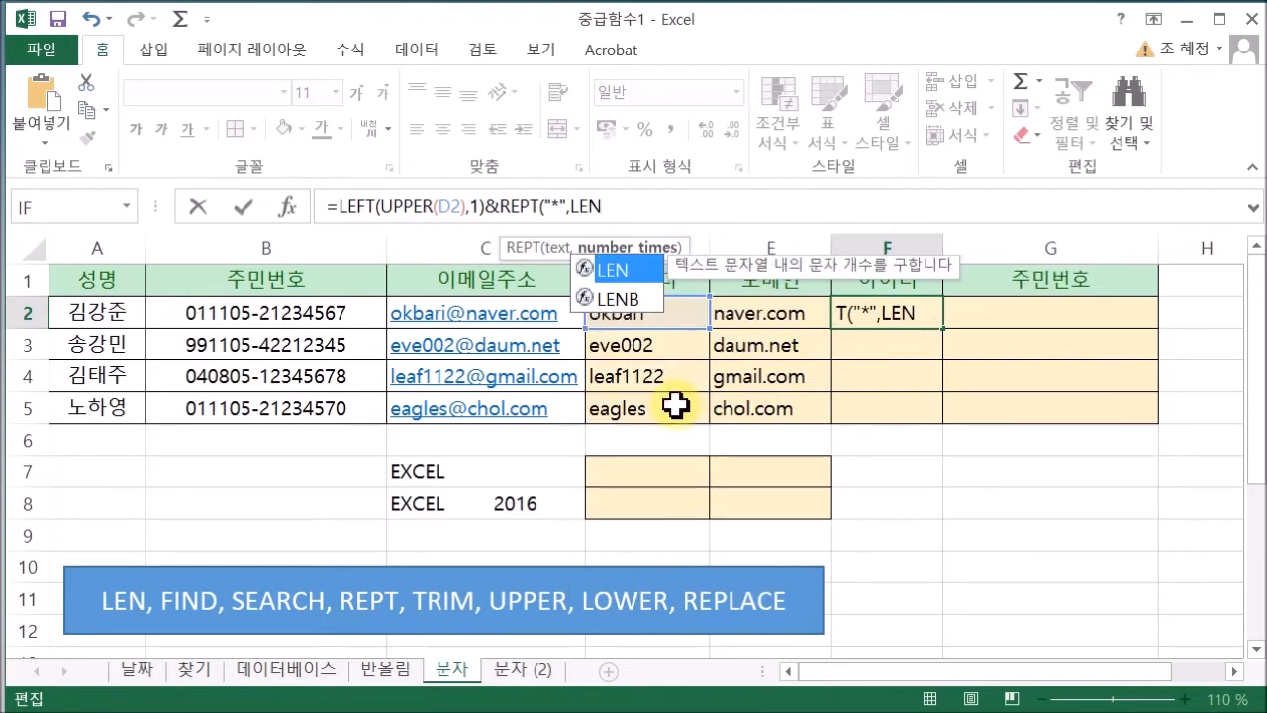
pyautogui.write('(')
pyautogui.click(676, 312)
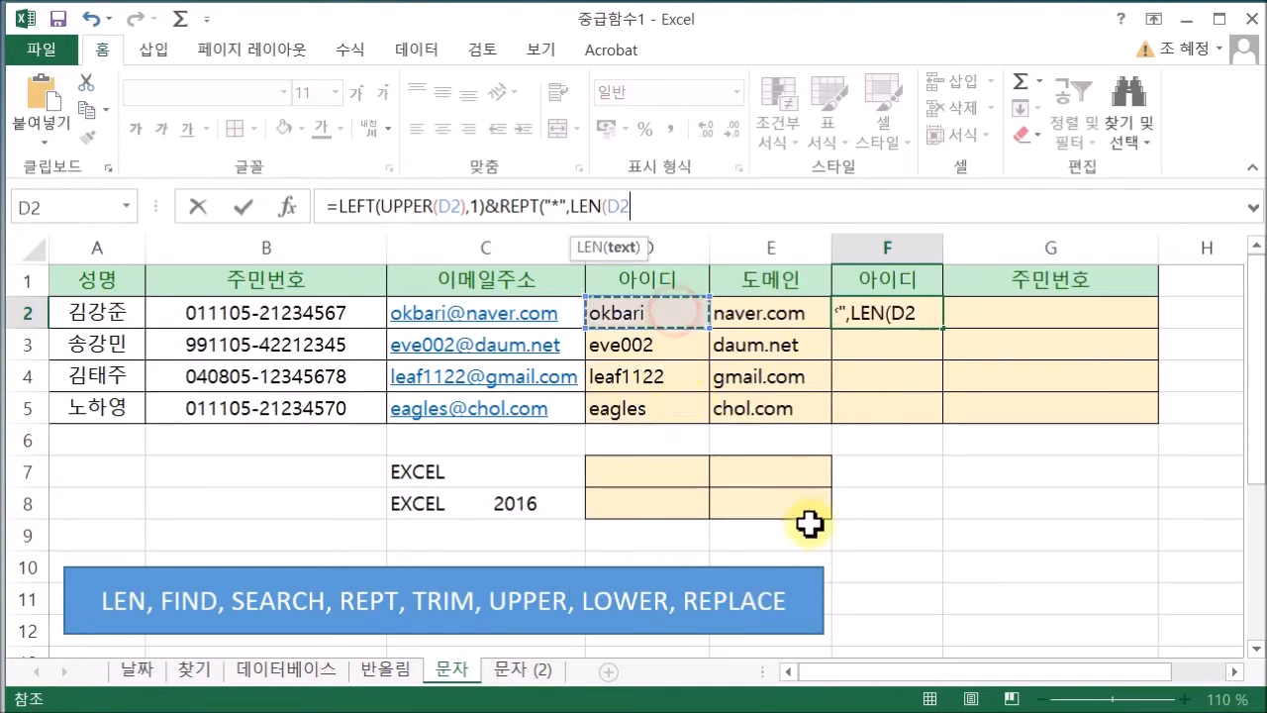
pyautogui.write(')')
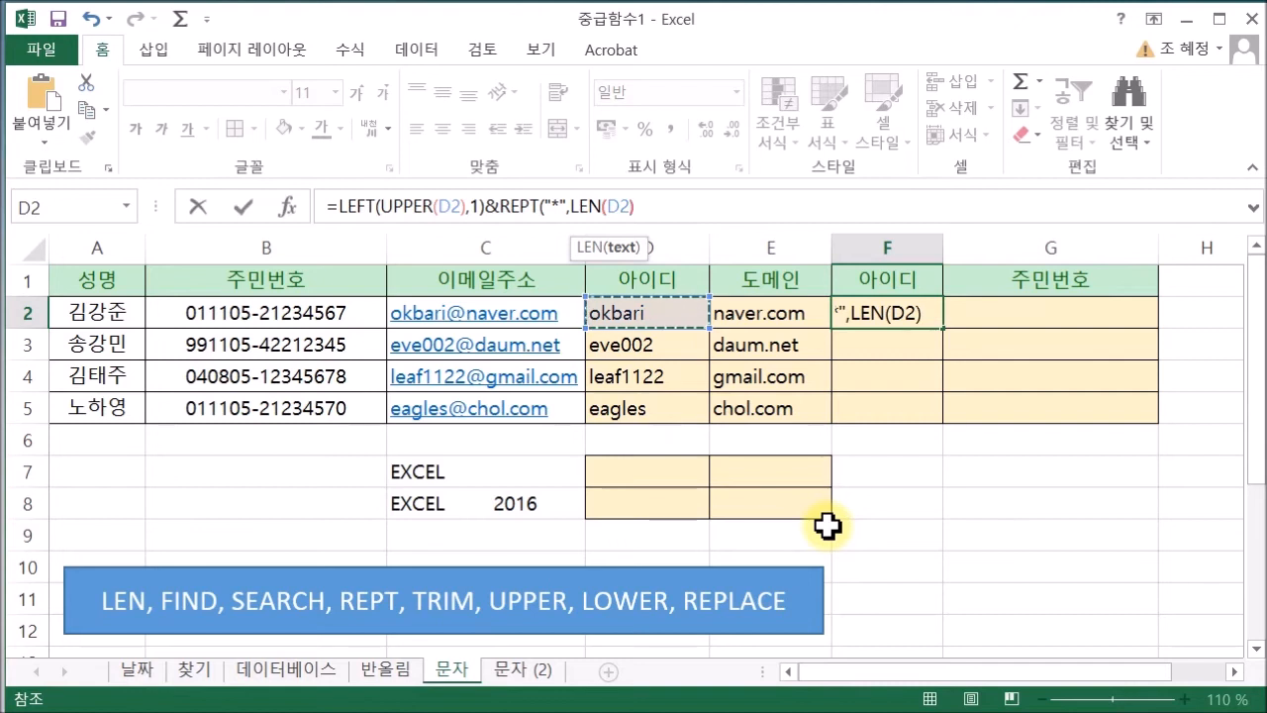
pyautogui.write('-')
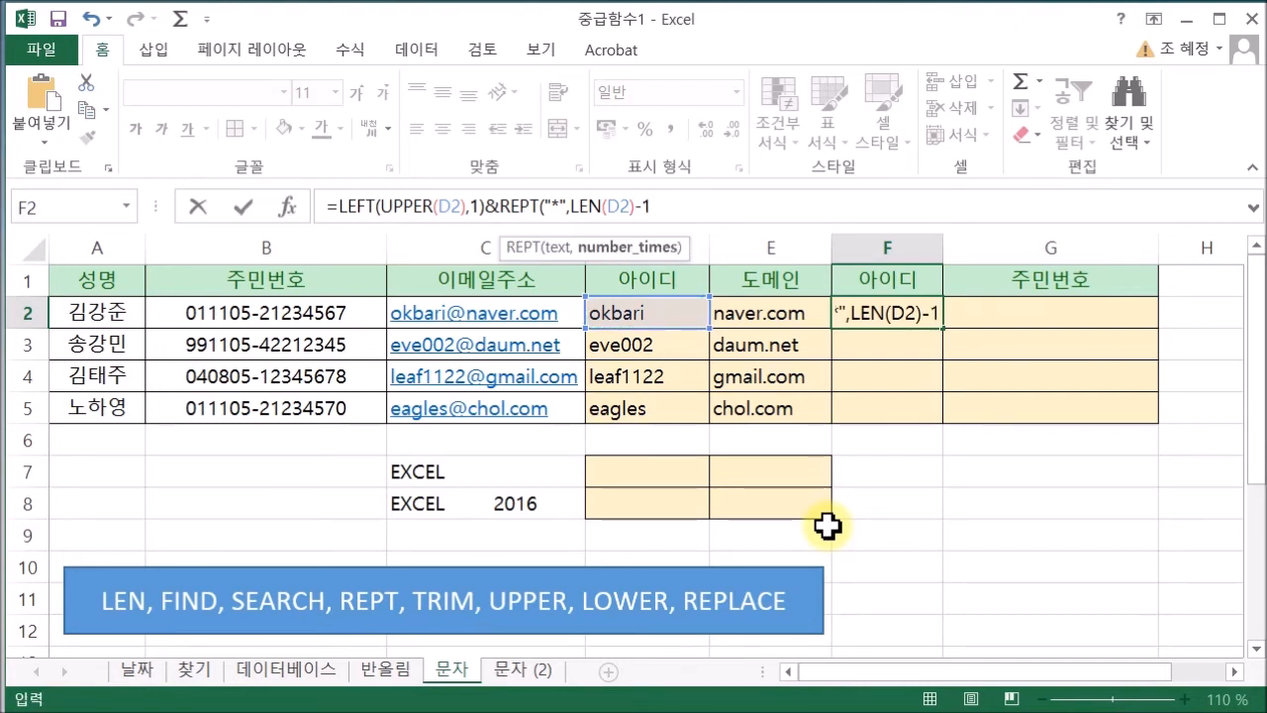
pyautogui.write('1)')
pyautogui.press('Return')
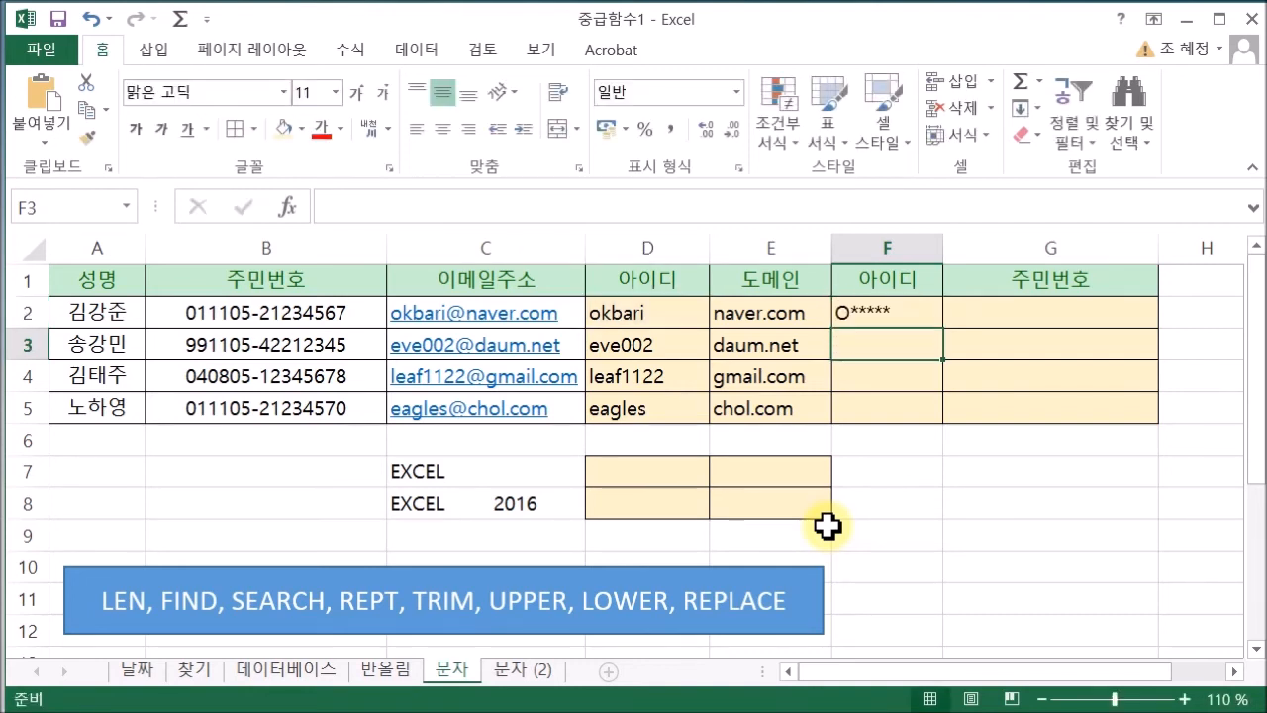
pyautogui.click(925, 303)
pyautogui.moveTo(950, 334); pyautogui.dragTo(924, 433)
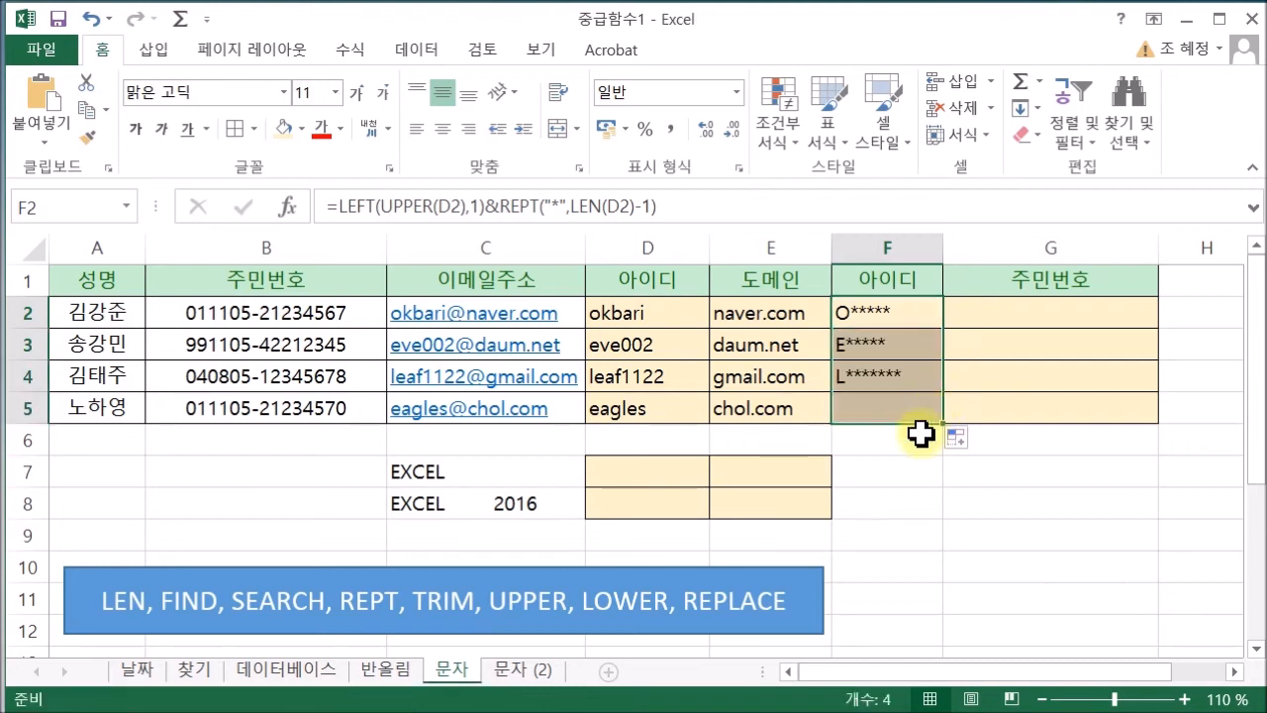
# Review the copied masking formulas in F4 and F2, showing O*****, E*****, L******* and E*****
pyautogui.click(881, 386)
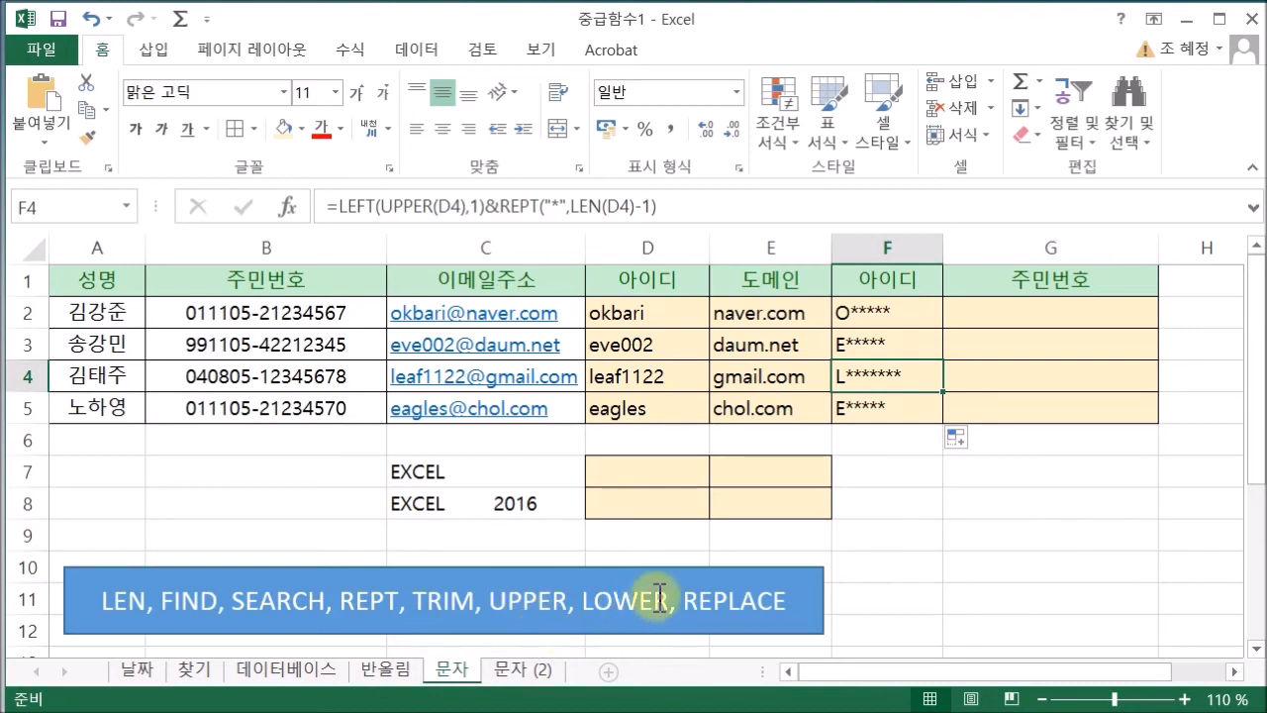
pyautogui.click(1057, 312)
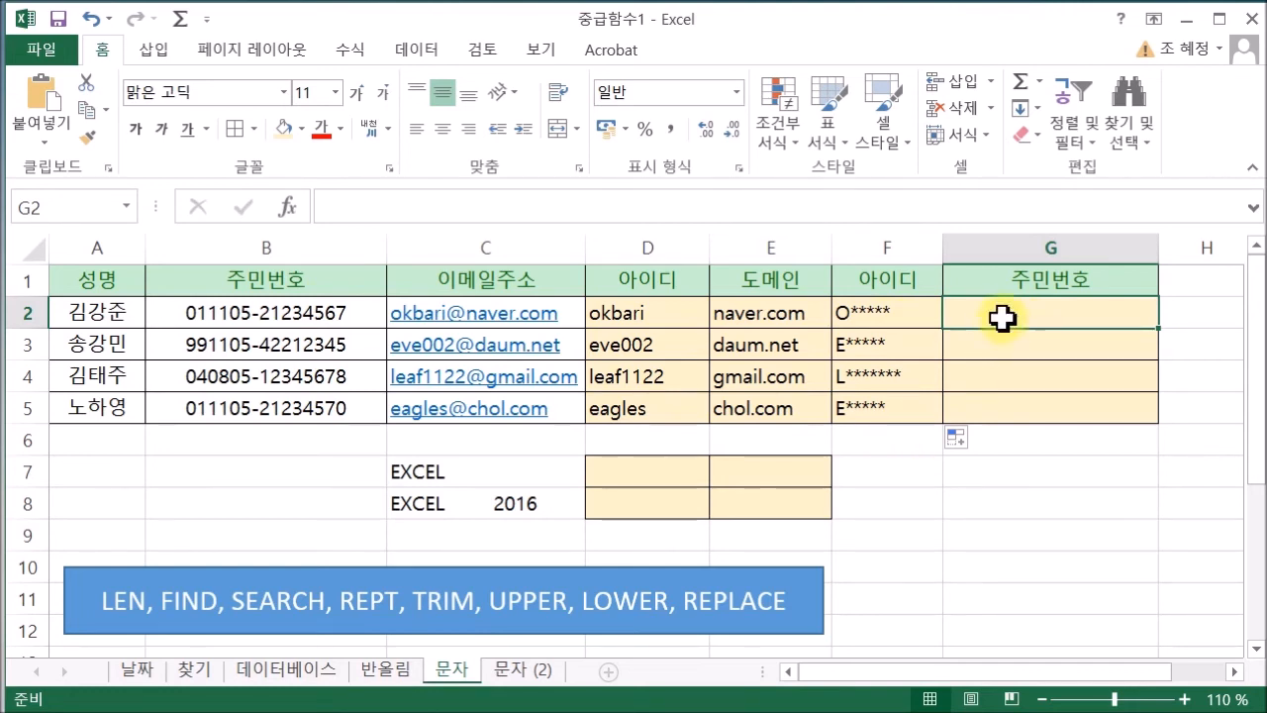
pyautogui.click(878, 313)
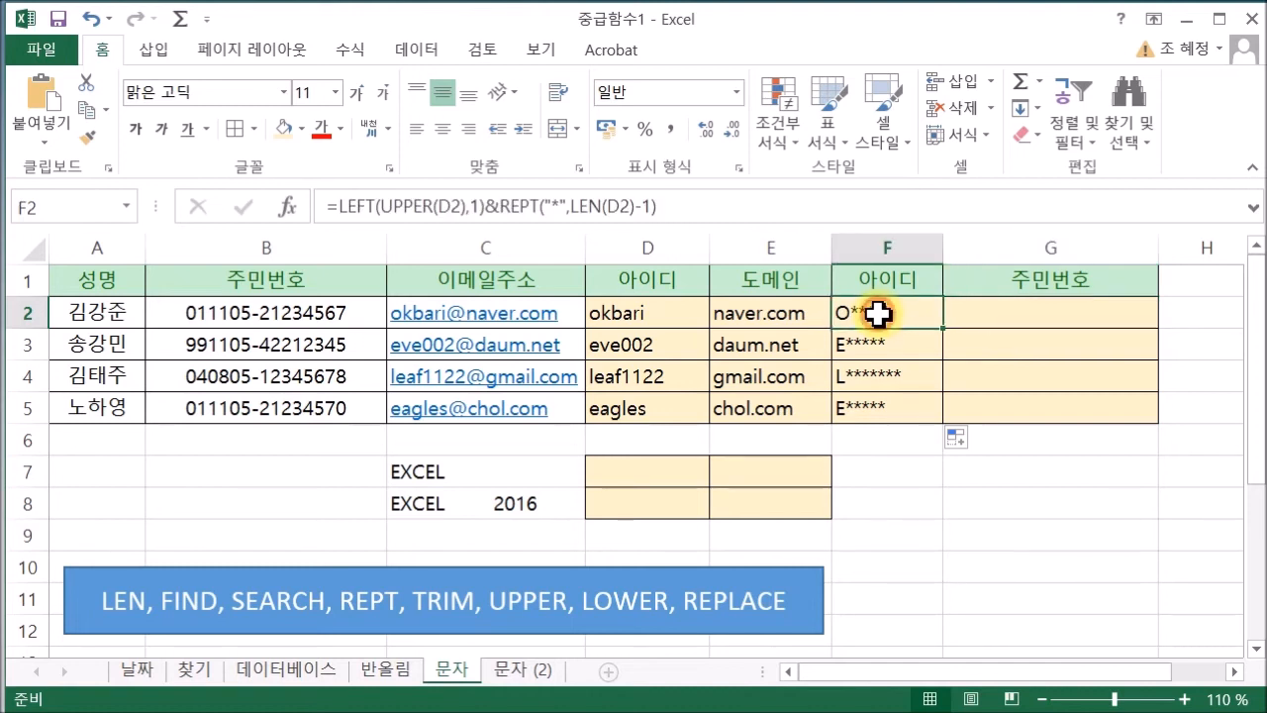
pyautogui.click(985, 310)
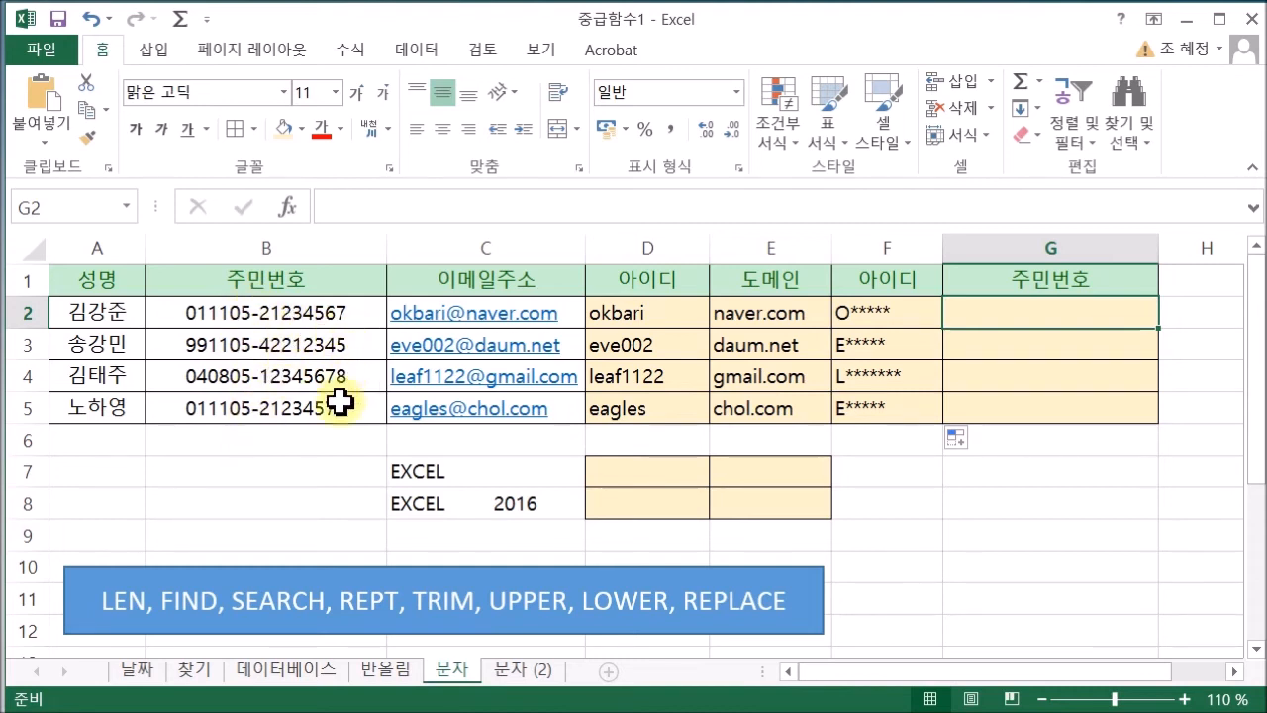
# Start a =REPLACE() formula in G2 and bring up its Function Arguments dialog
pyautogui.doubleClick(1097, 309)
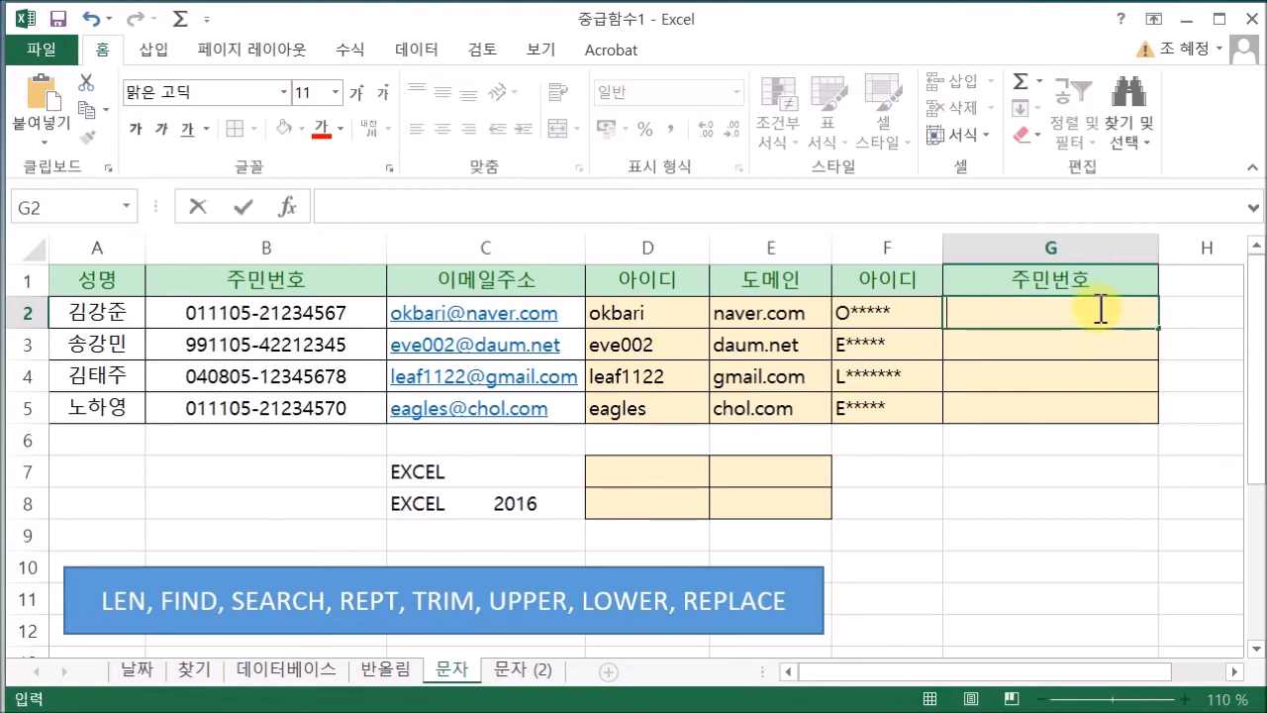
pyautogui.write('=RE')
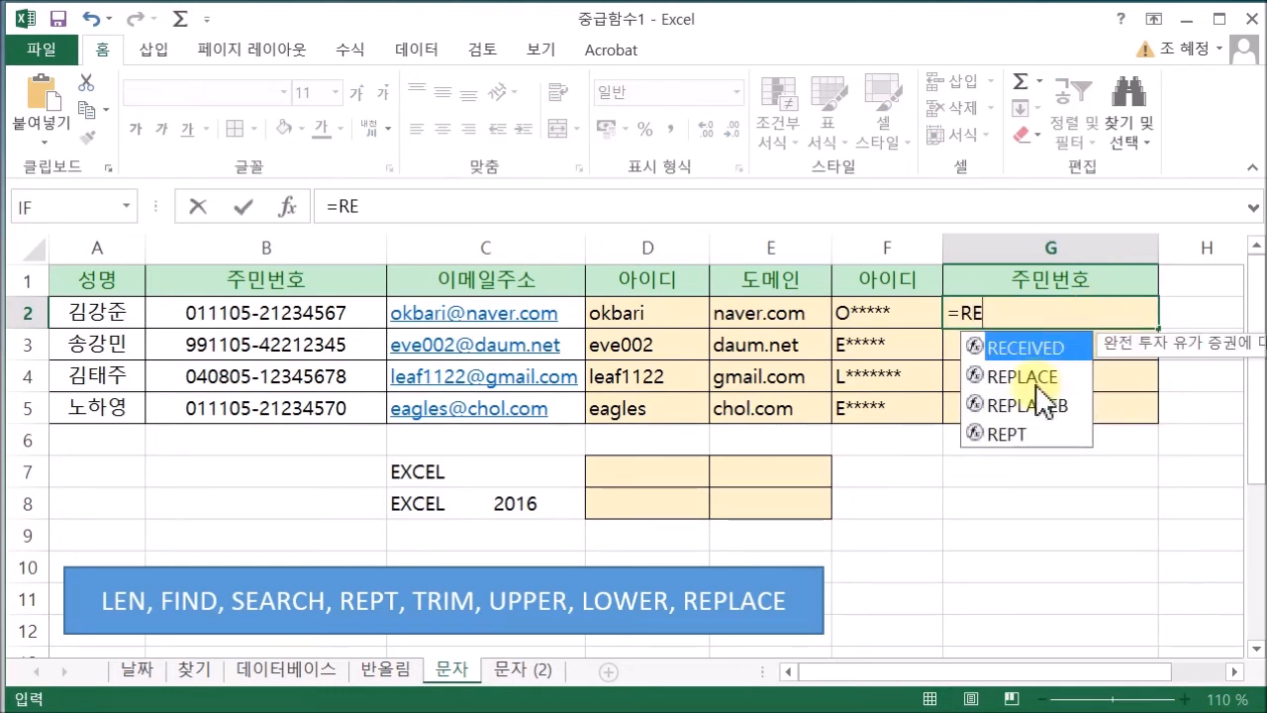
pyautogui.doubleClick(1030, 376)
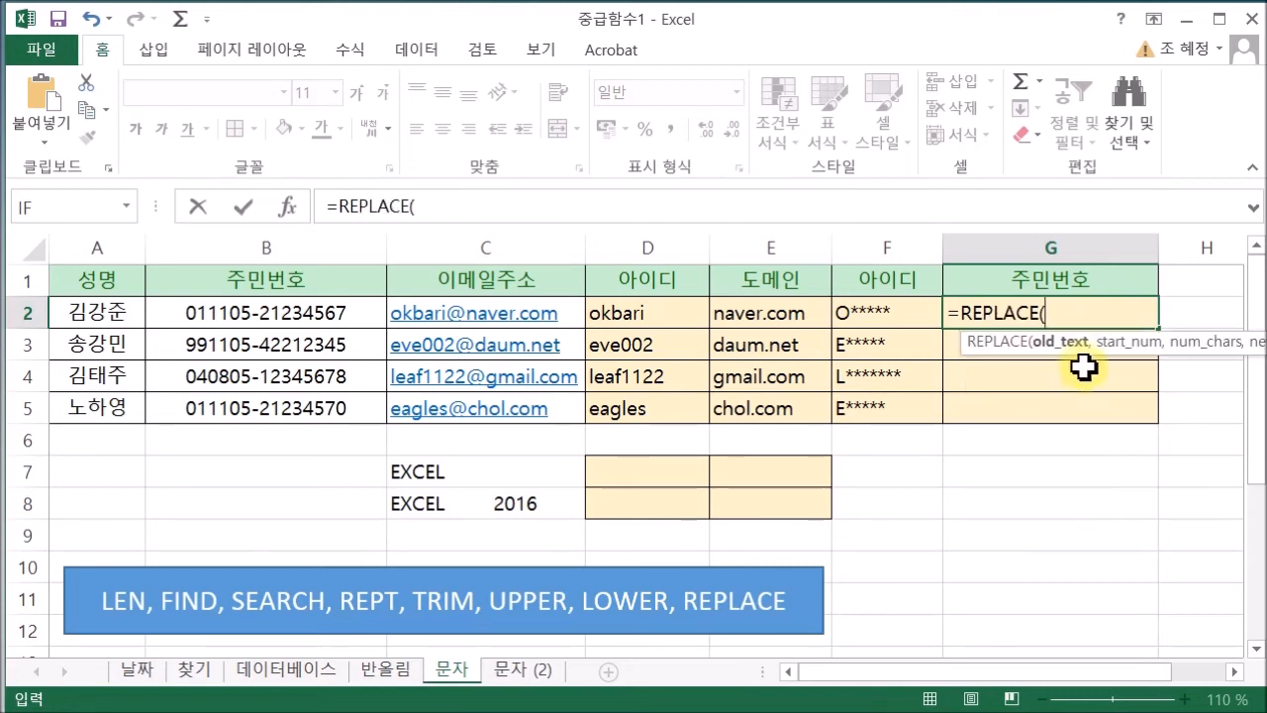
pyautogui.click(287, 206)
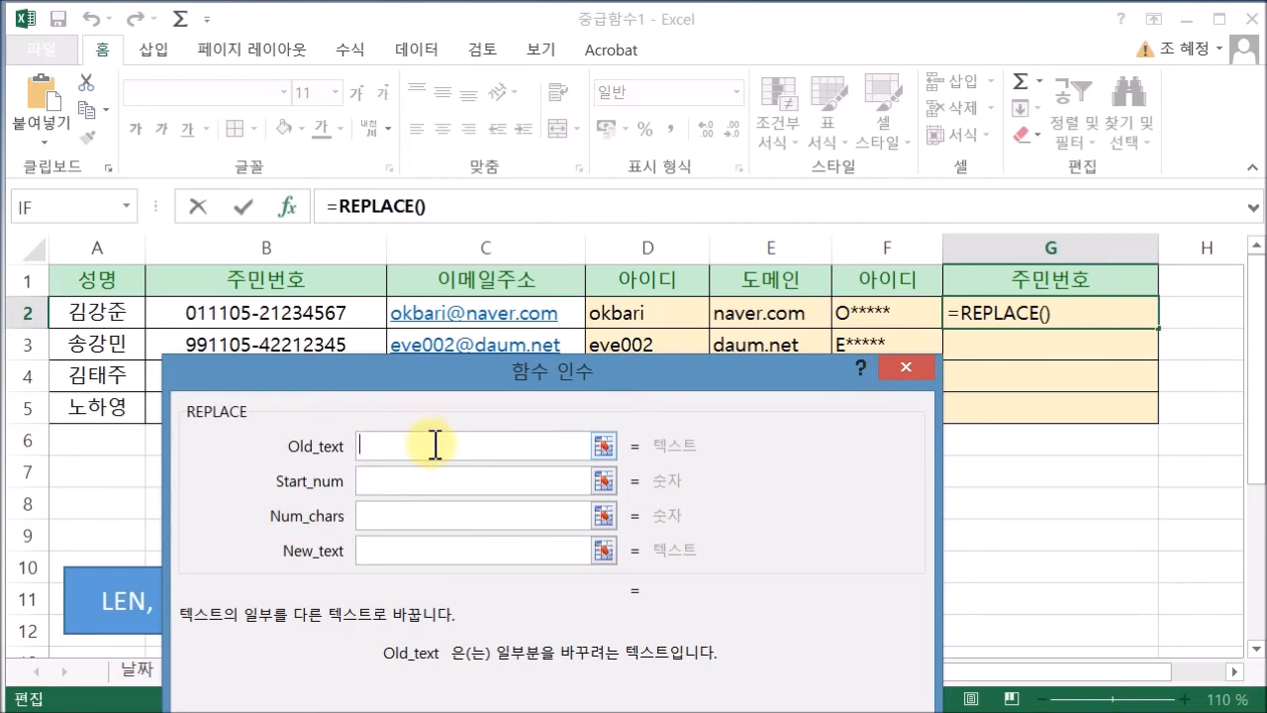
# Set REPLACE to old text B2, start 9, 7 characters and new text "*******"
pyautogui.click(259, 319)
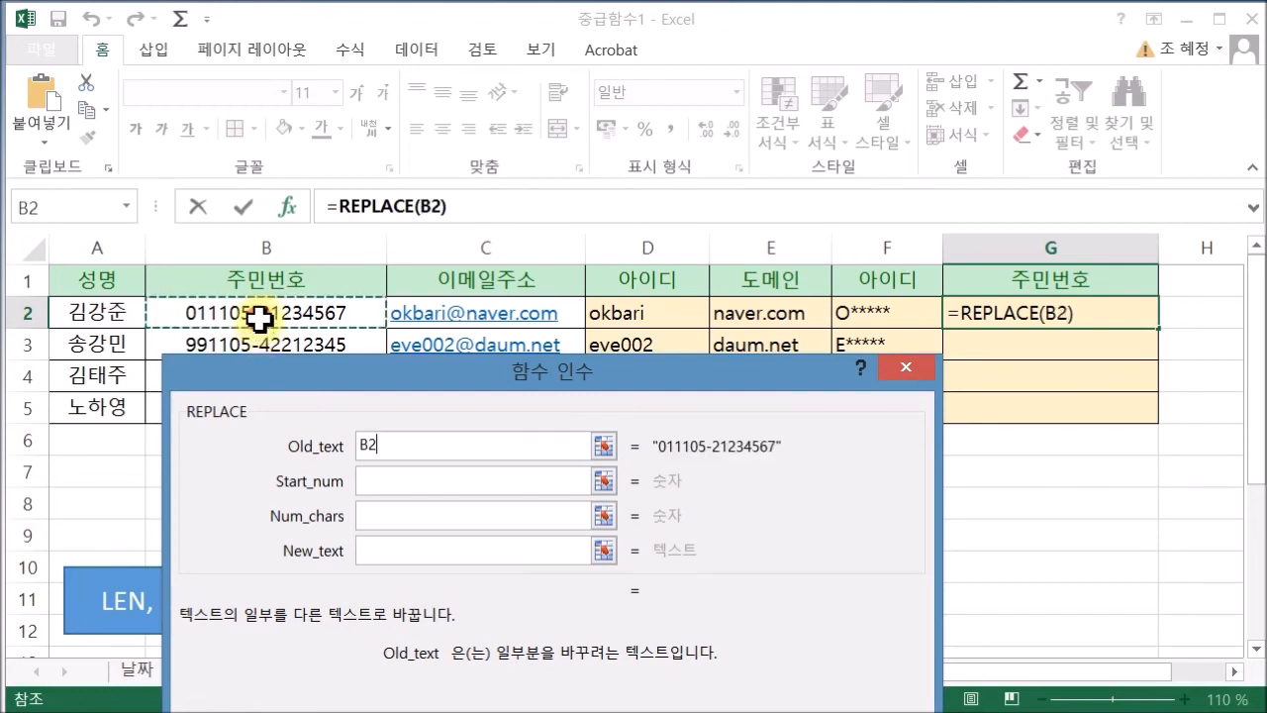
pyautogui.click(393, 480)
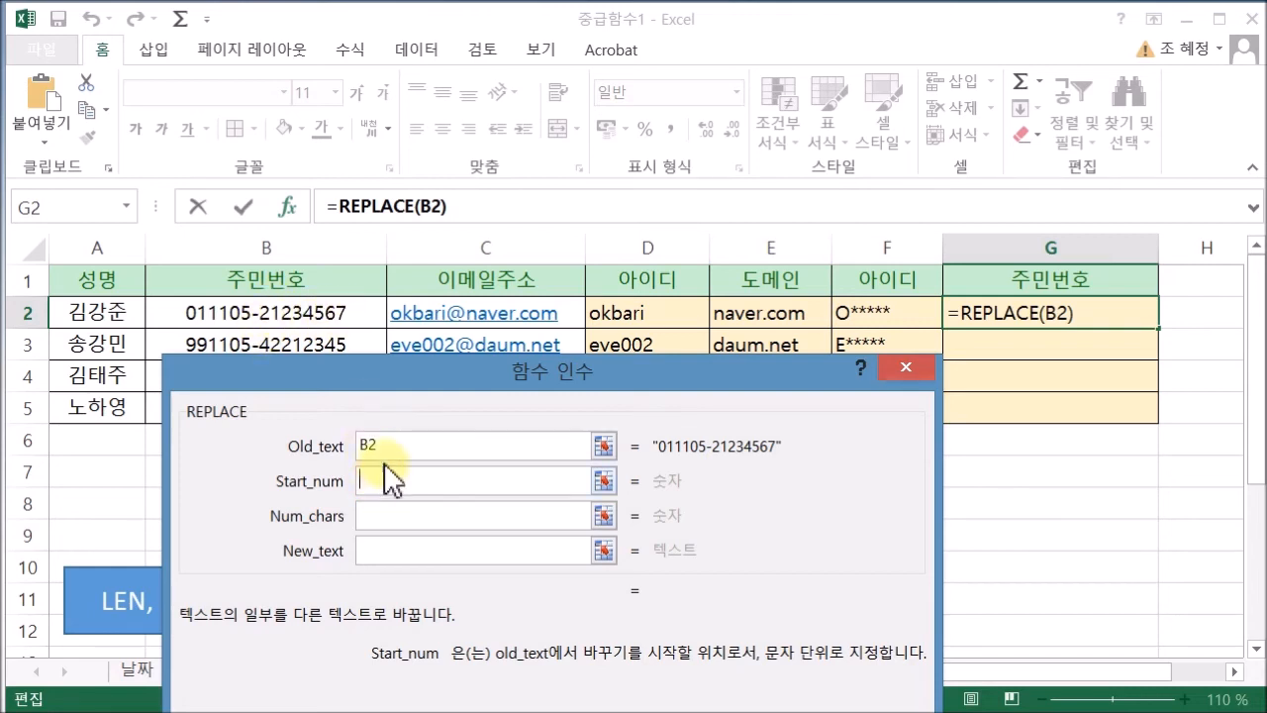
pyautogui.write('9')
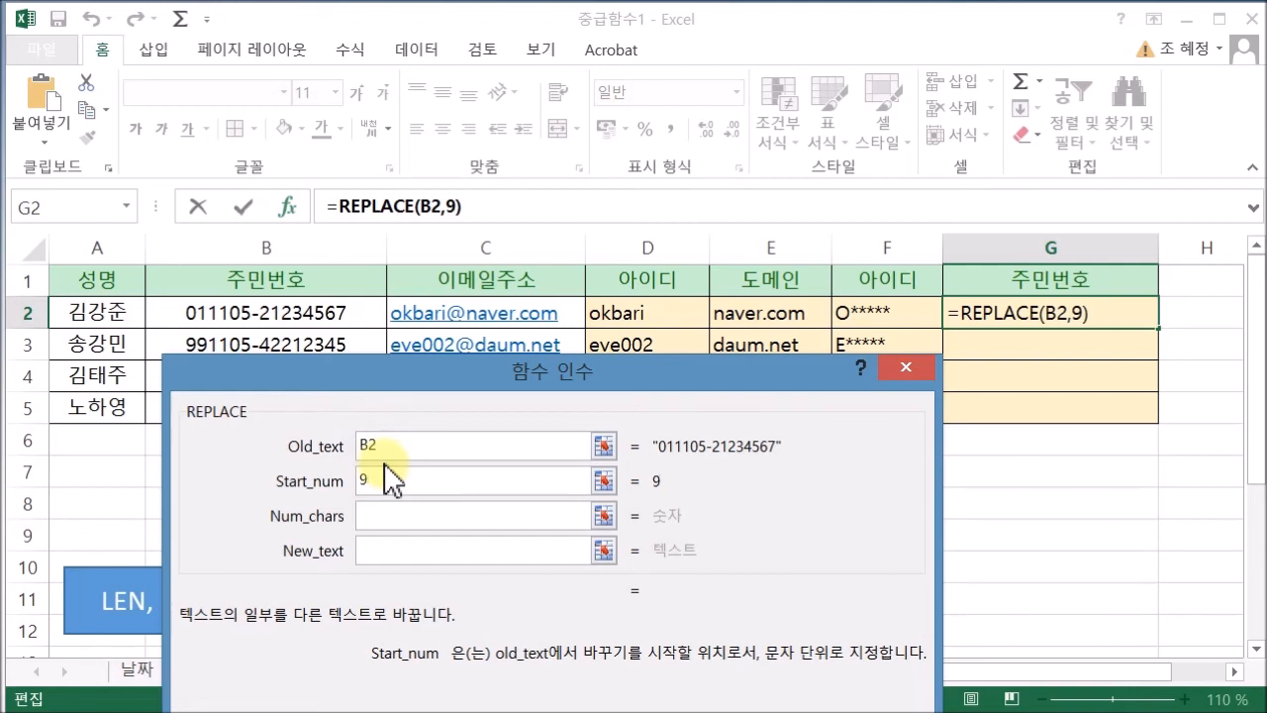
pyautogui.click(377, 516)
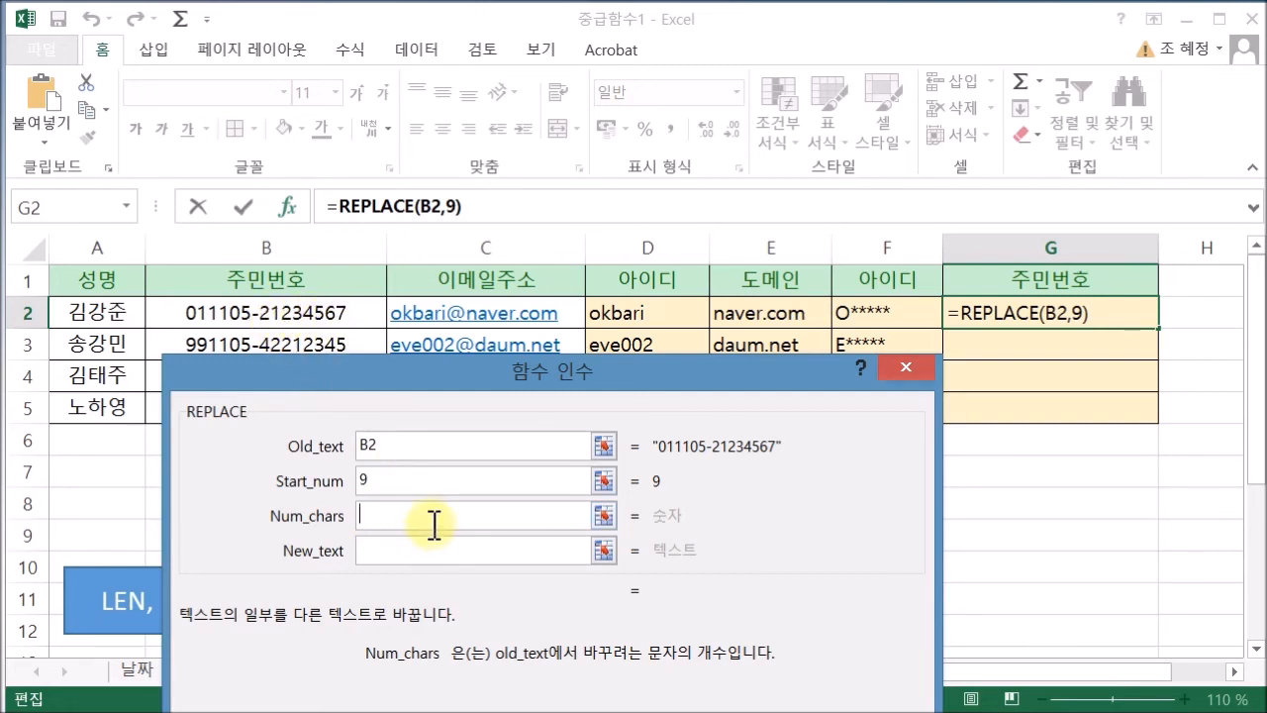
pyautogui.write('7')
pyautogui.click(436, 554)
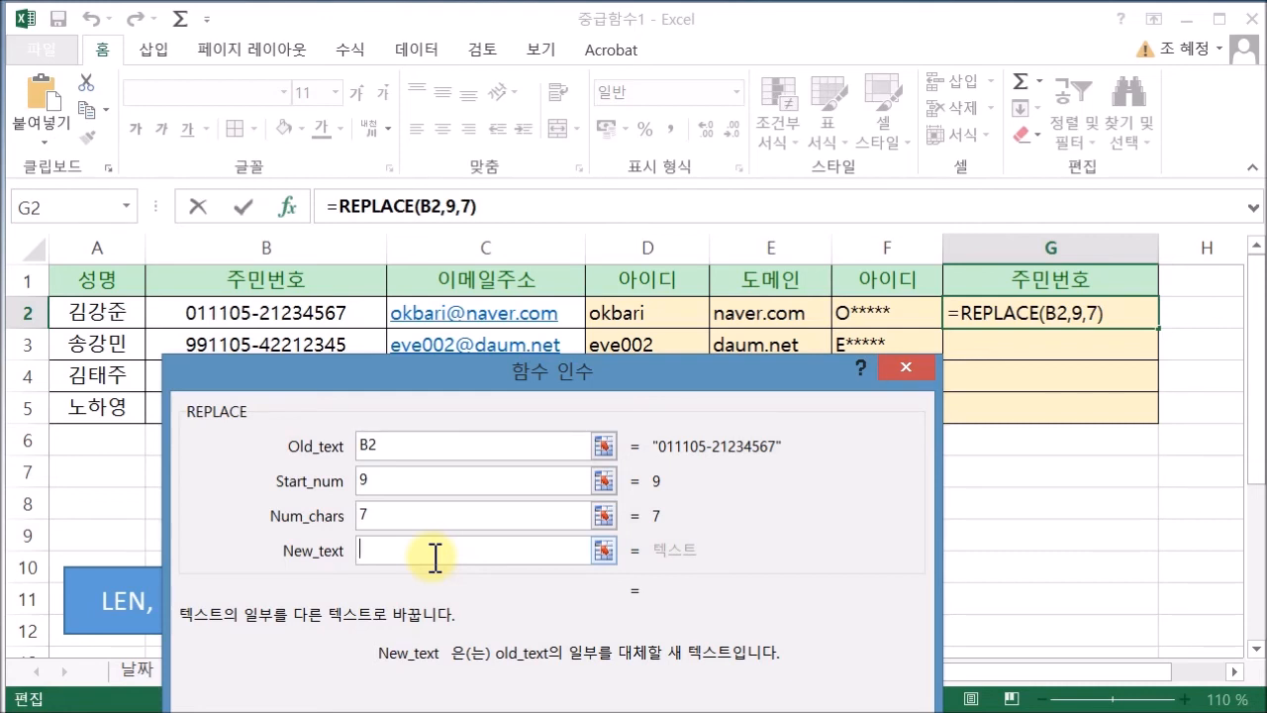
pyautogui.write('*')
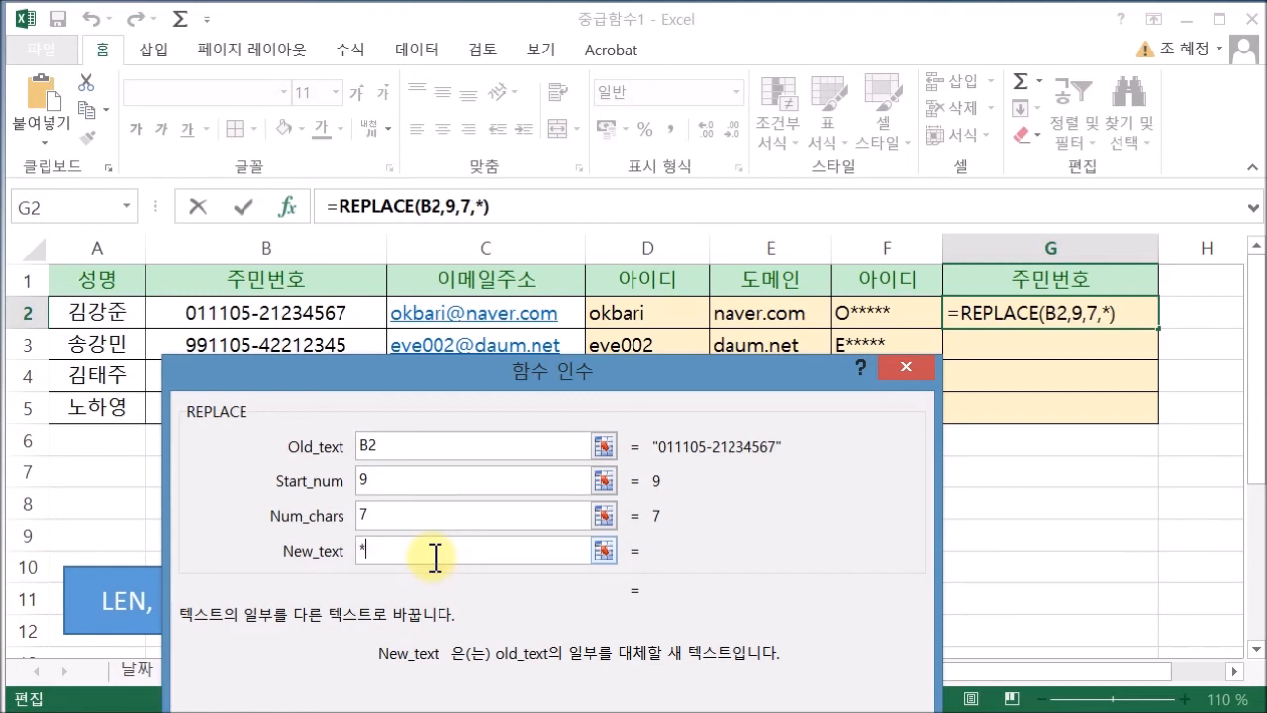
pyautogui.write('******')
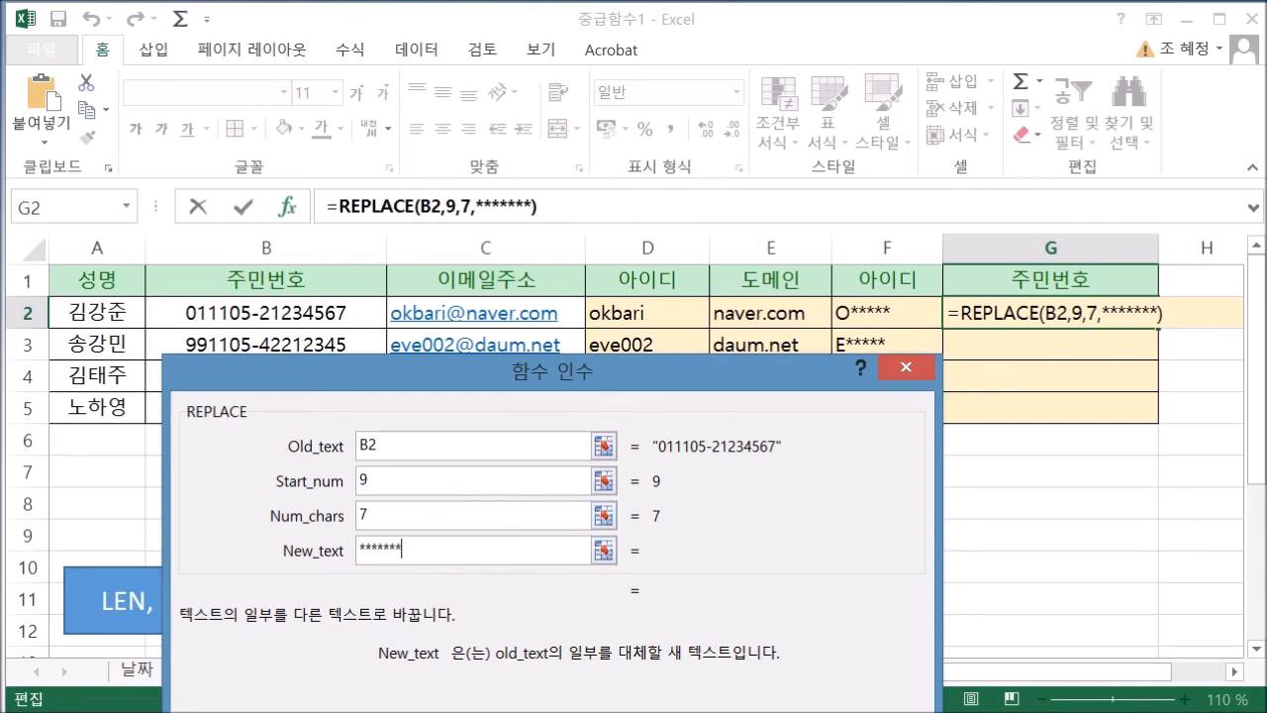
pyautogui.press('Return')
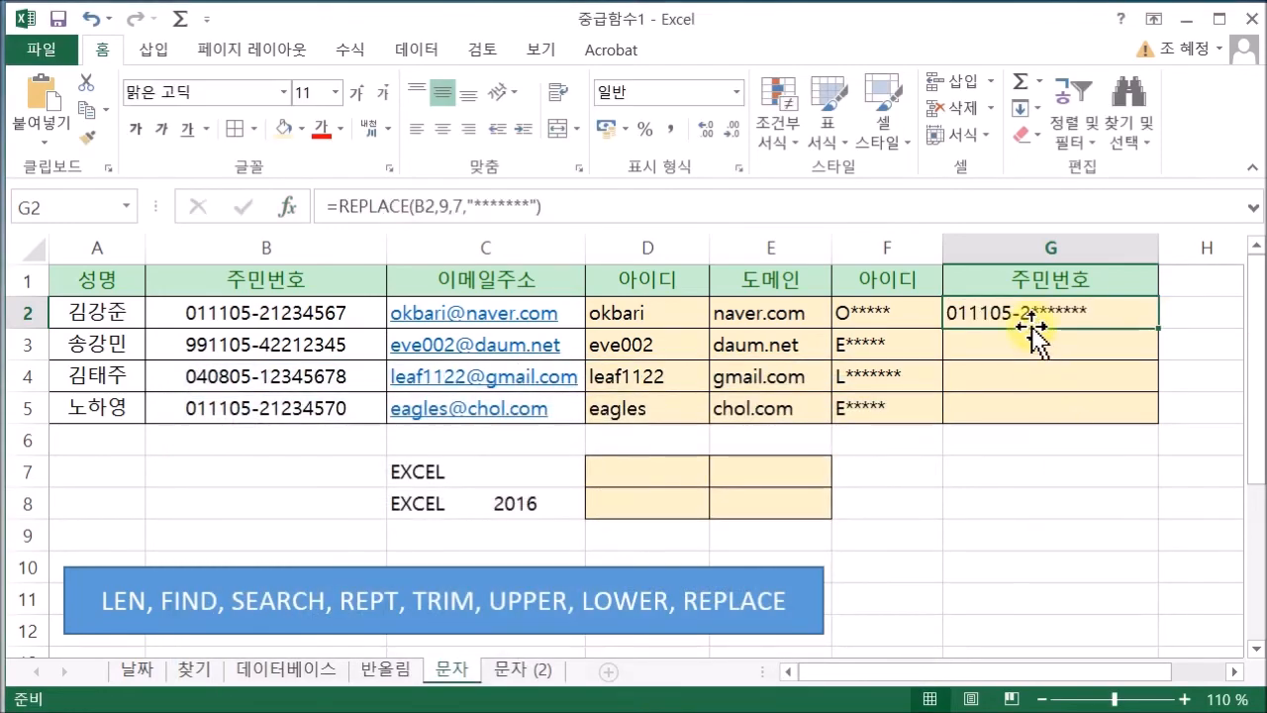
# Copy G2's REPLACE masking formula down through G5
pyautogui.moveTo(1158, 327); pyautogui.dragTo(1151, 418)
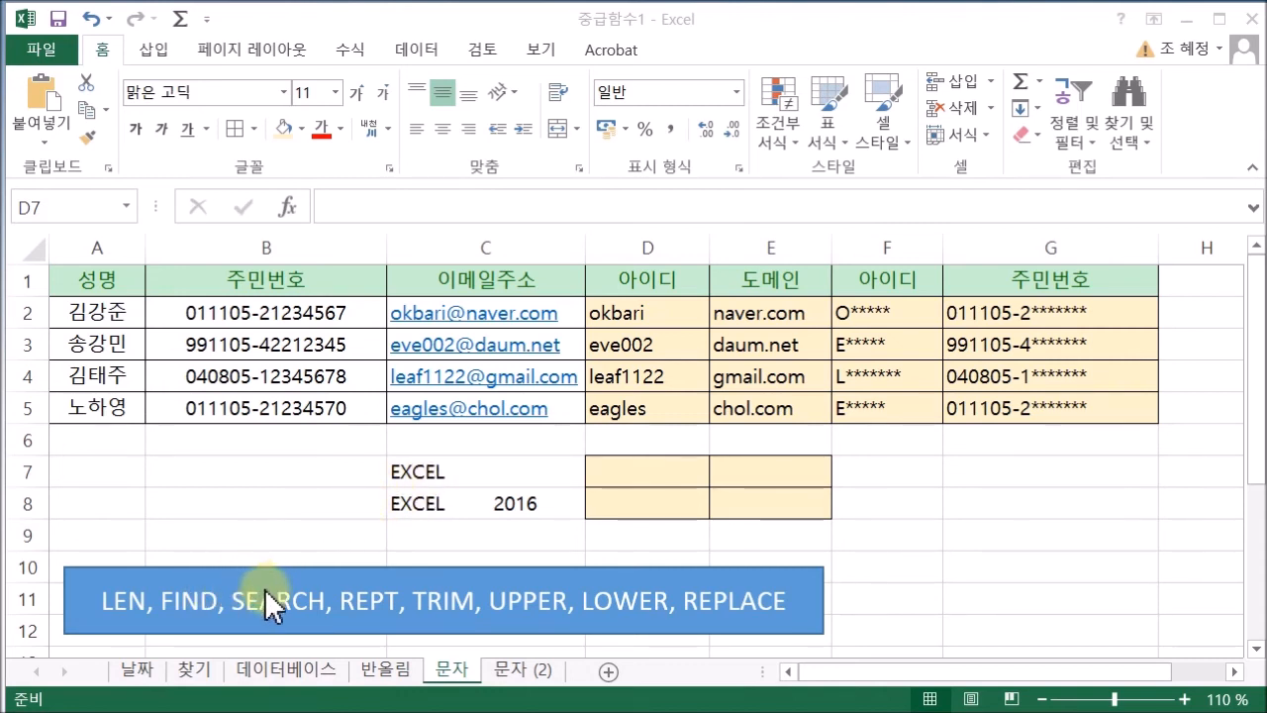
# Enter =SEARCH("e",C7,2) in D7, which returns 4
pyautogui.click(670, 477)
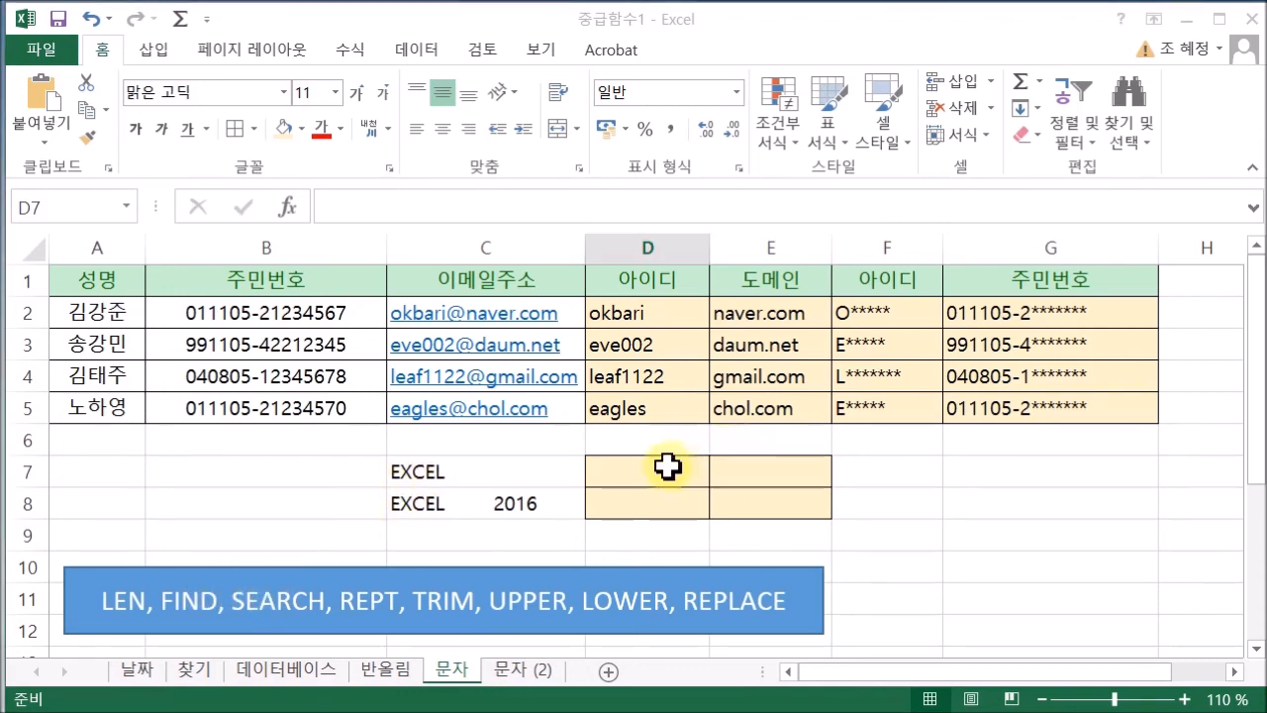
pyautogui.write('=')
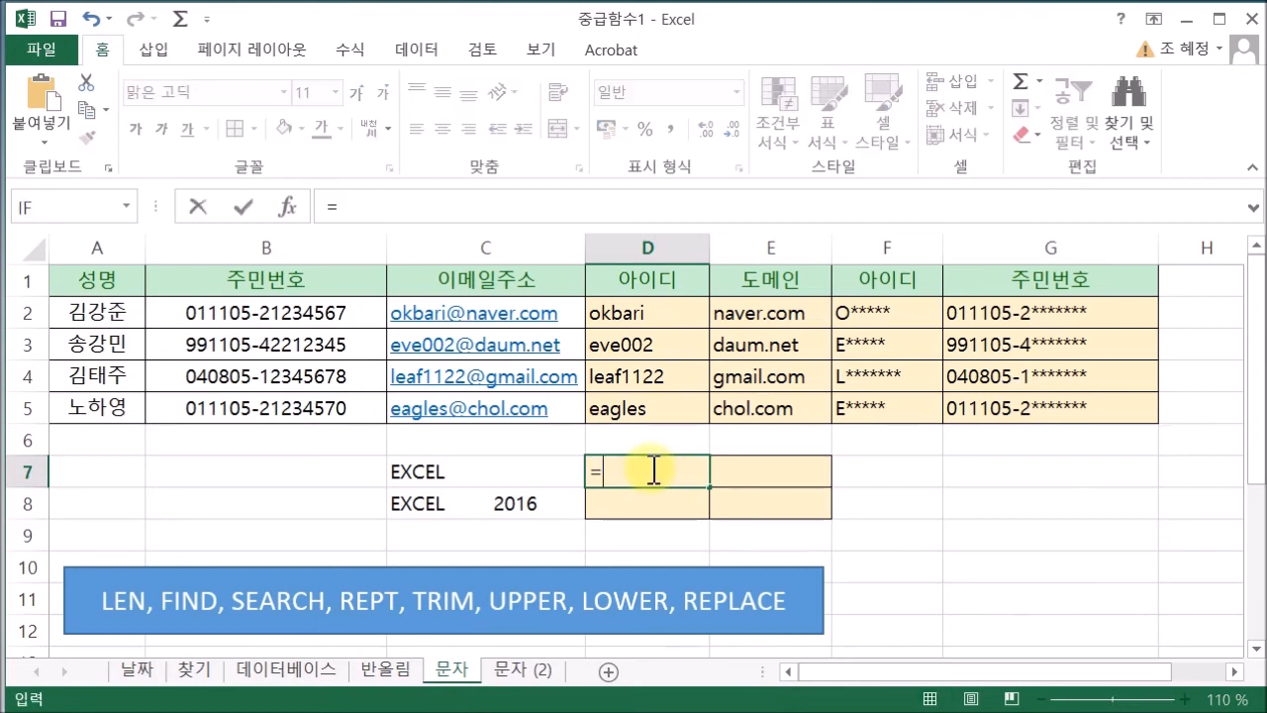
pyautogui.write('S')
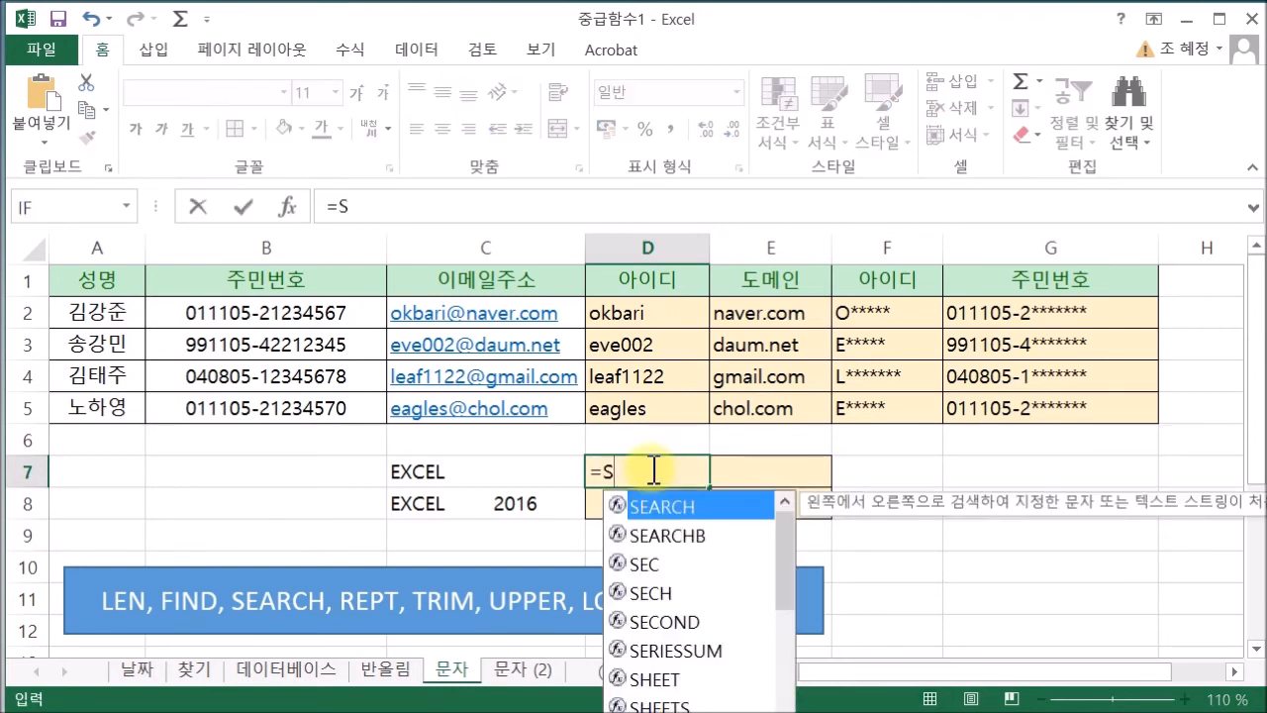
pyautogui.write('E')
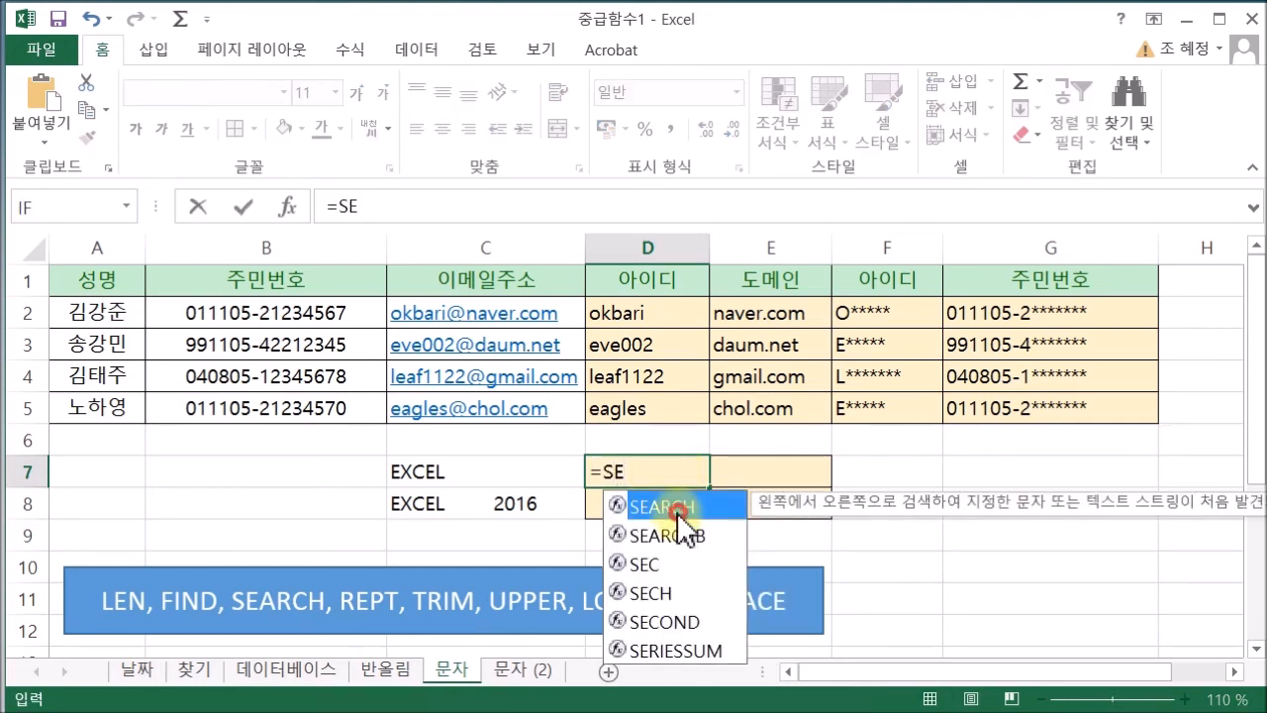
pyautogui.doubleClick(677, 512)
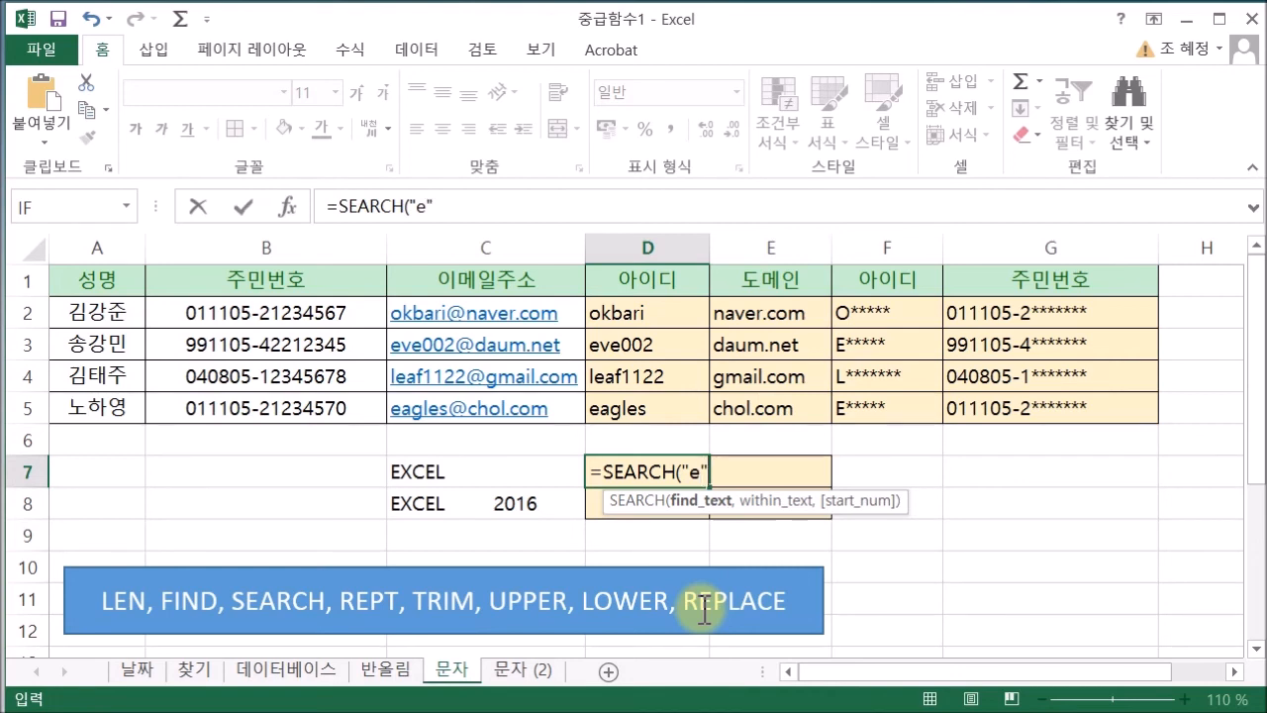
pyautogui.write(',')
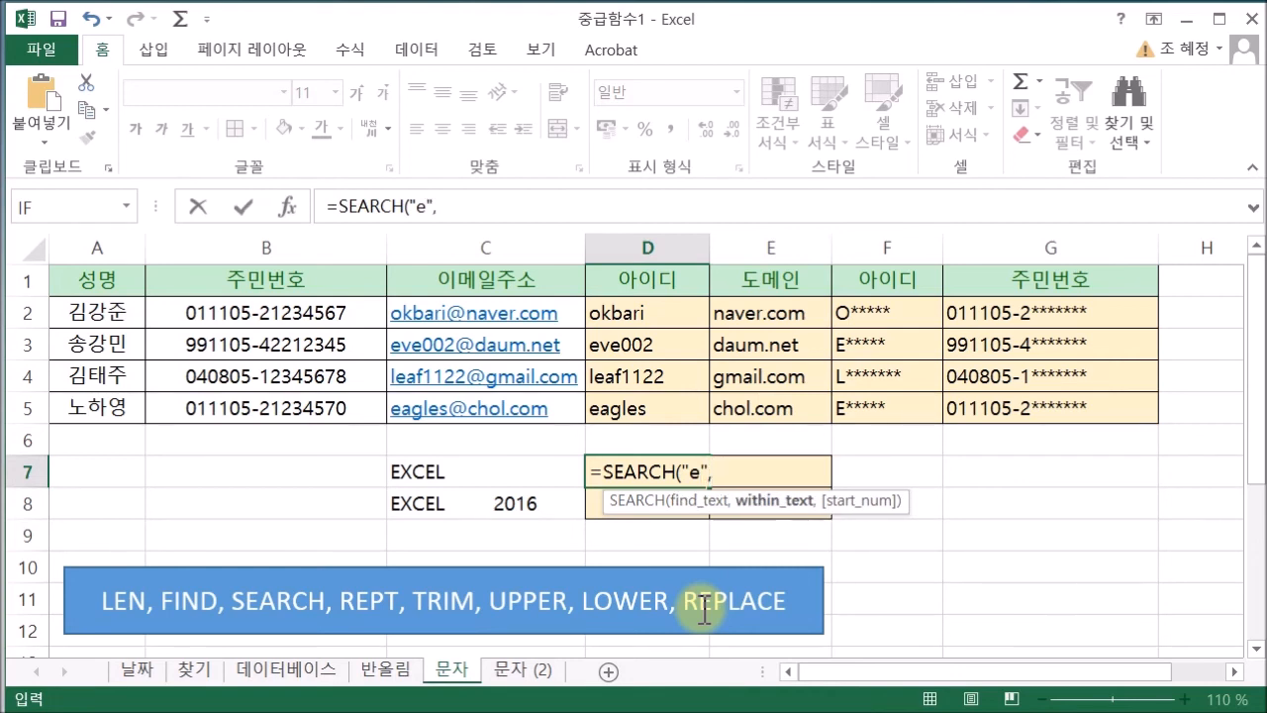
pyautogui.click(437, 478)
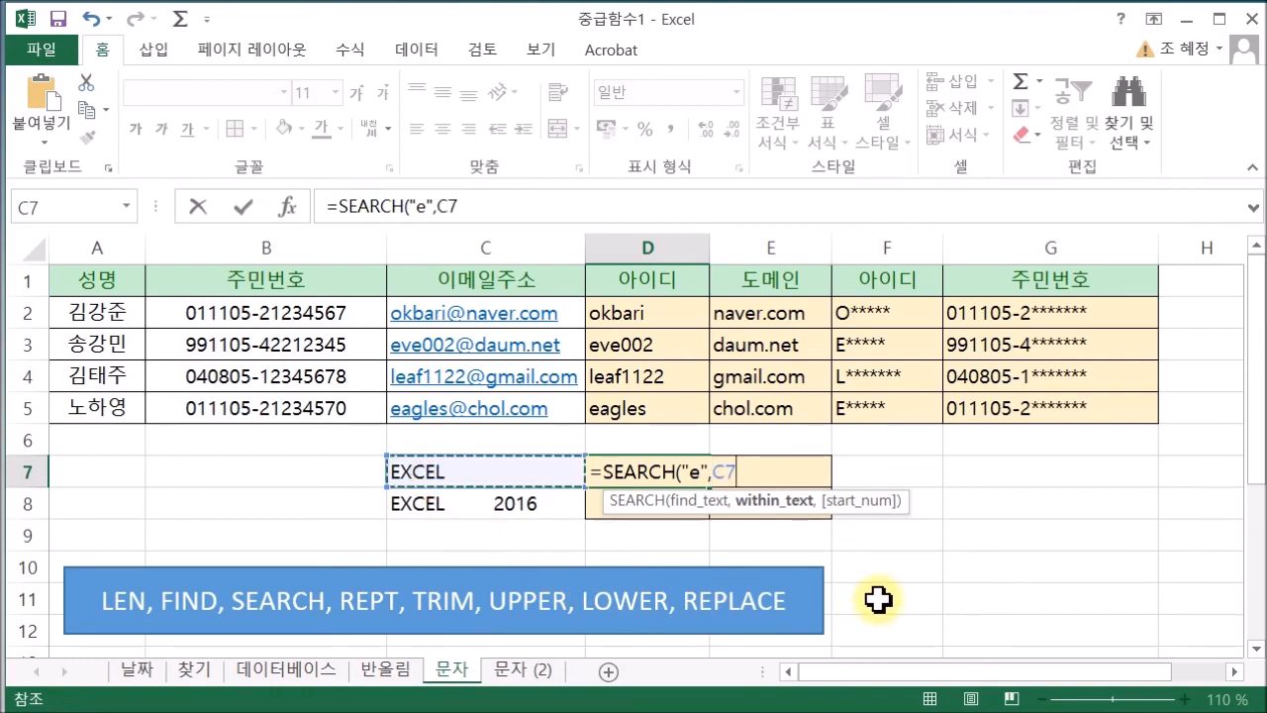
pyautogui.write(',')
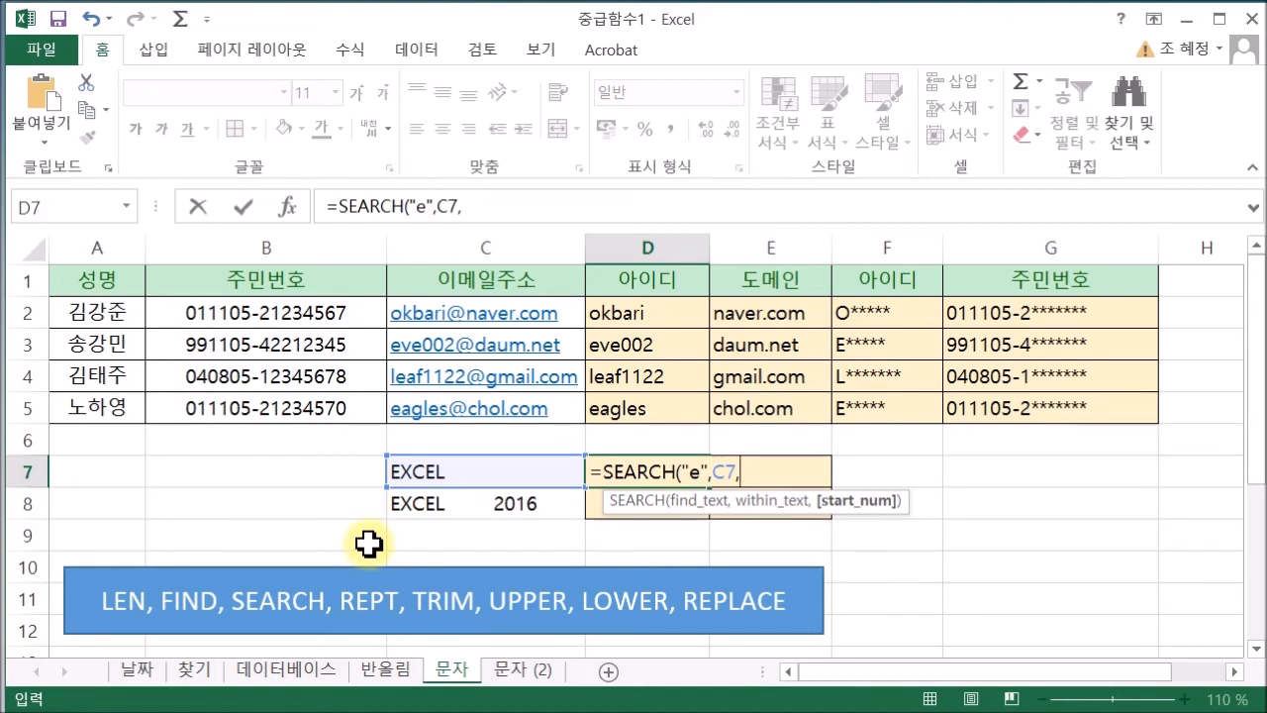
pyautogui.write('2')
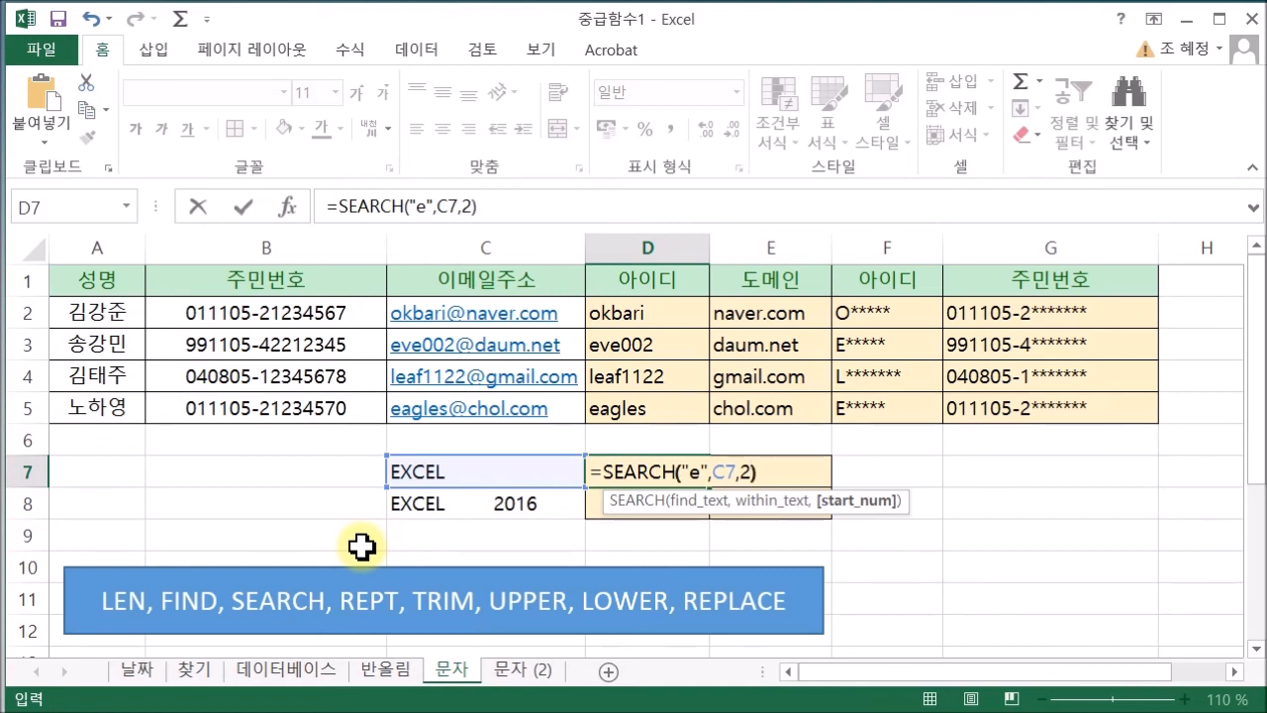
pyautogui.press('Return')
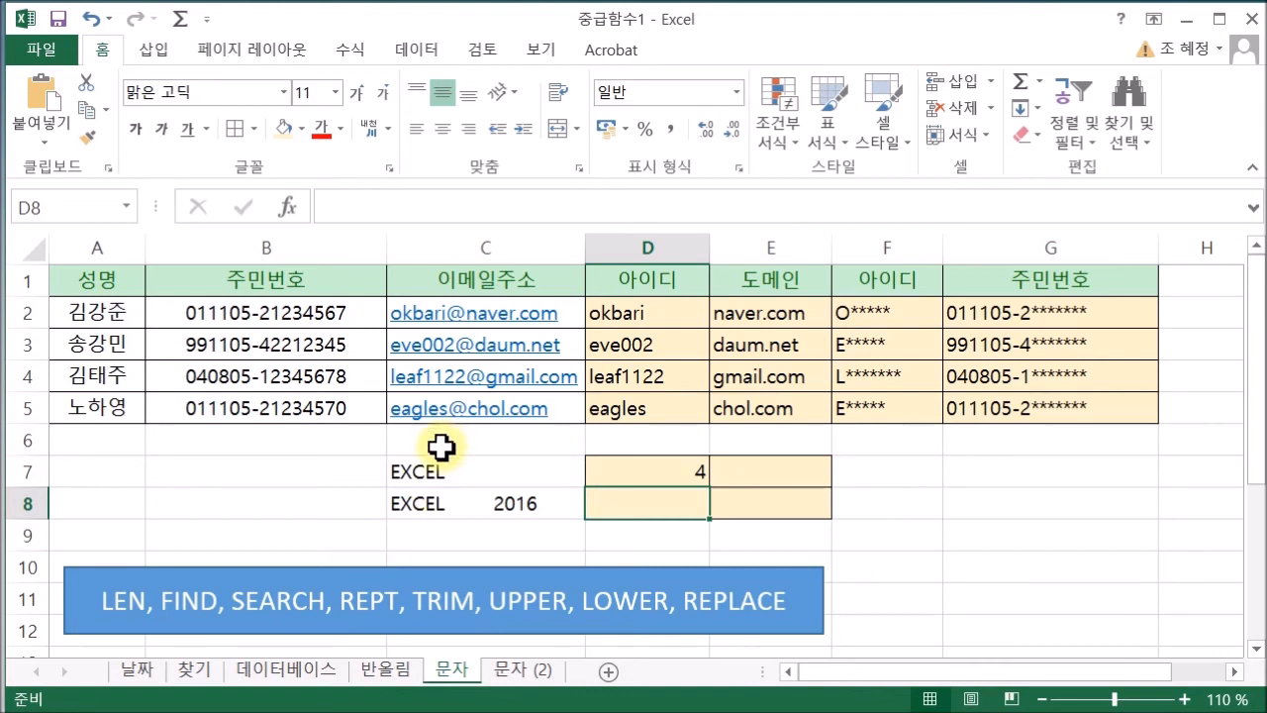
pyautogui.click(677, 472)
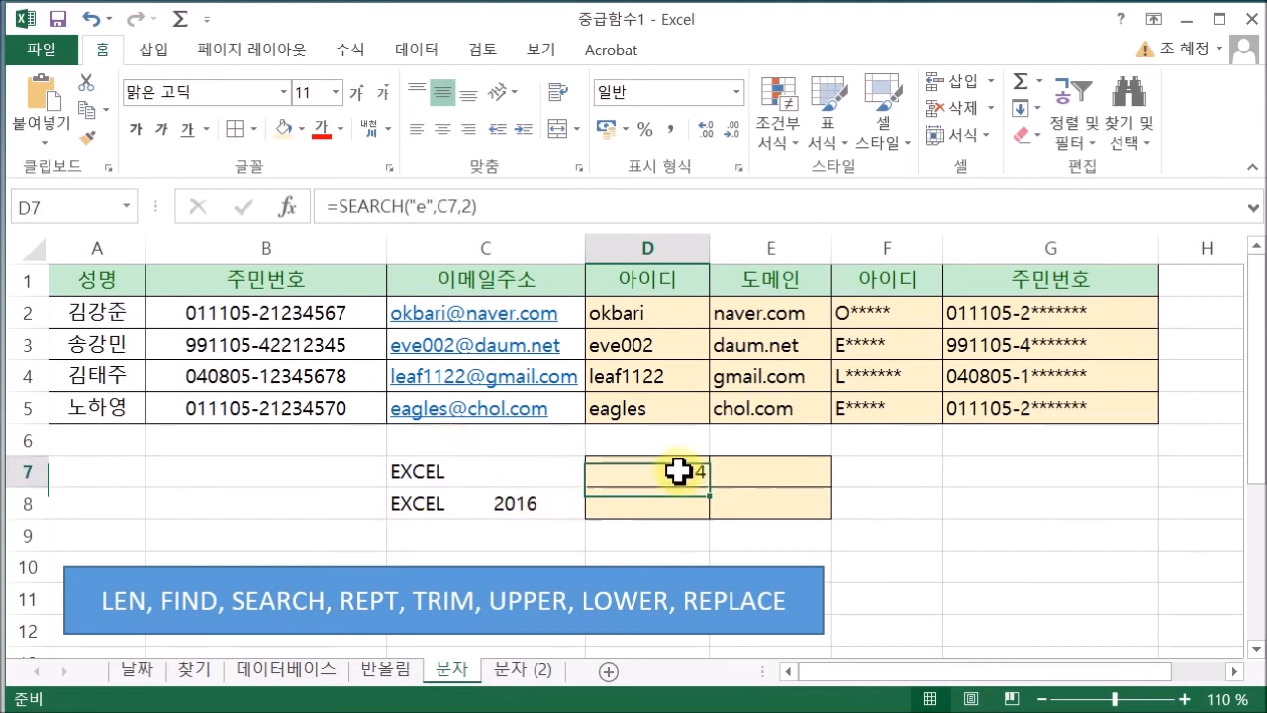
# Enter =FIND("e",C7,2) in E7, which returns #VALUE!
pyautogui.doubleClick(730, 473)
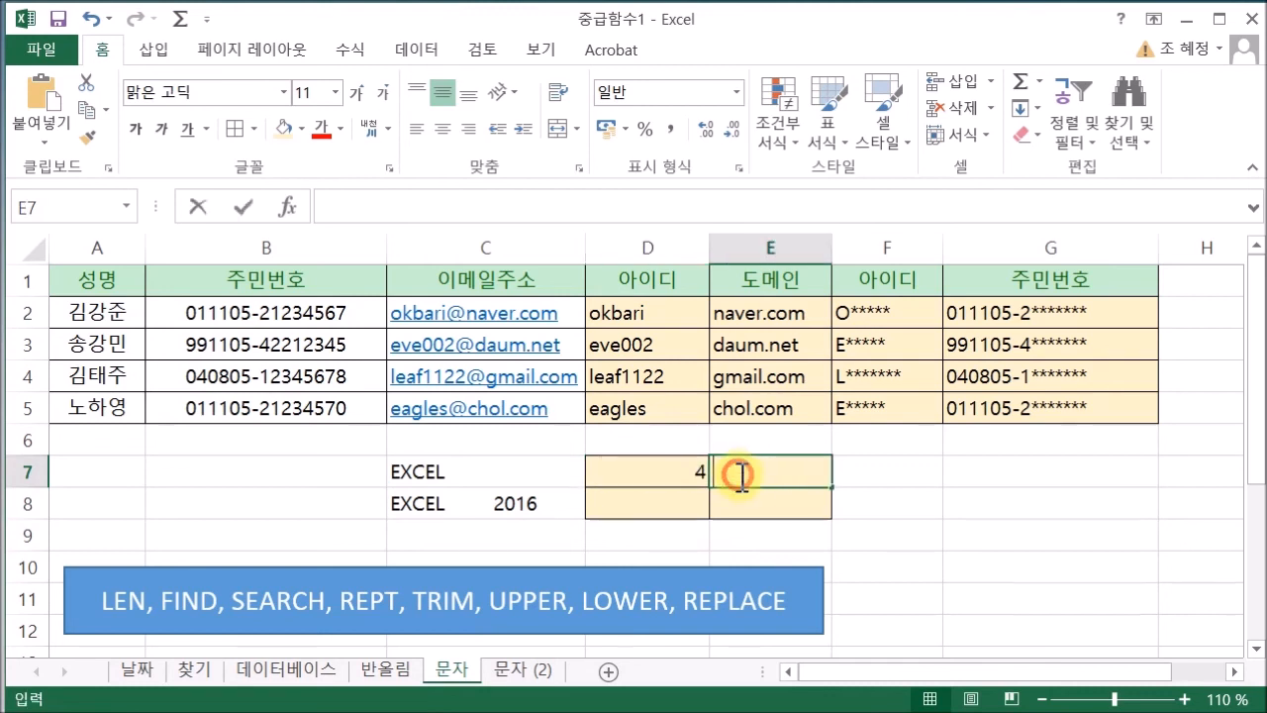
pyautogui.write('=')
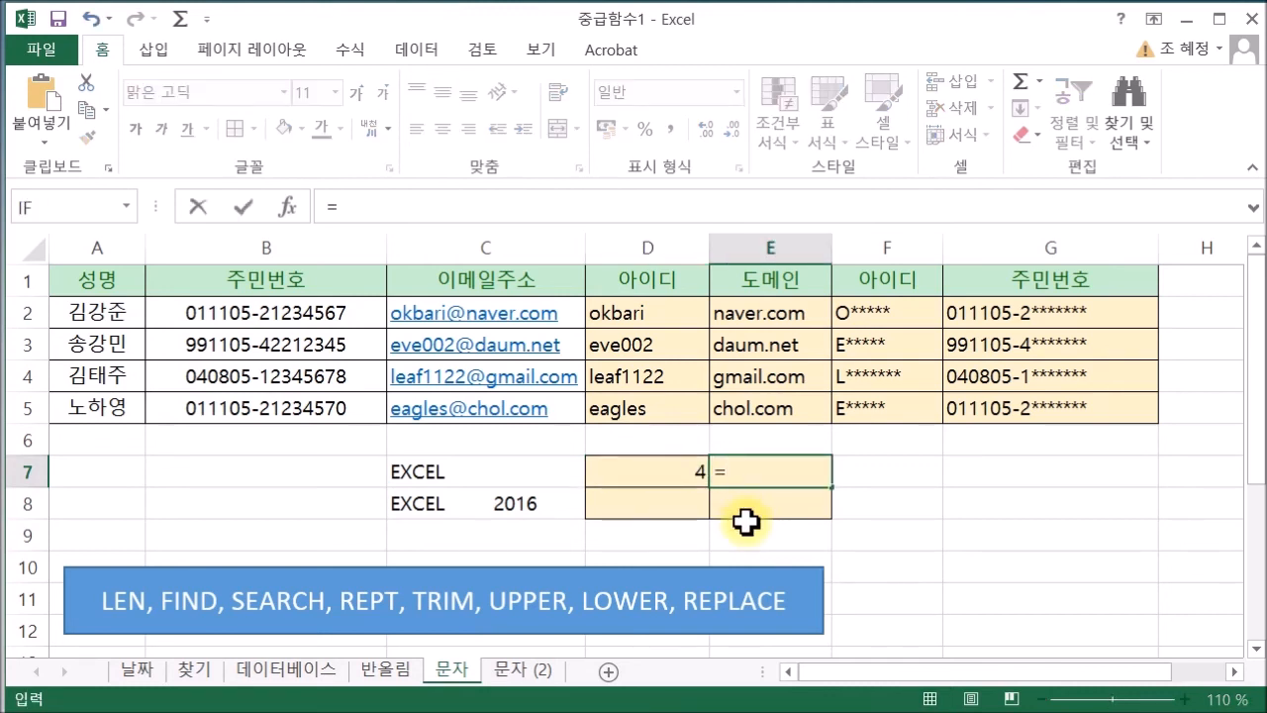
pyautogui.write('find')
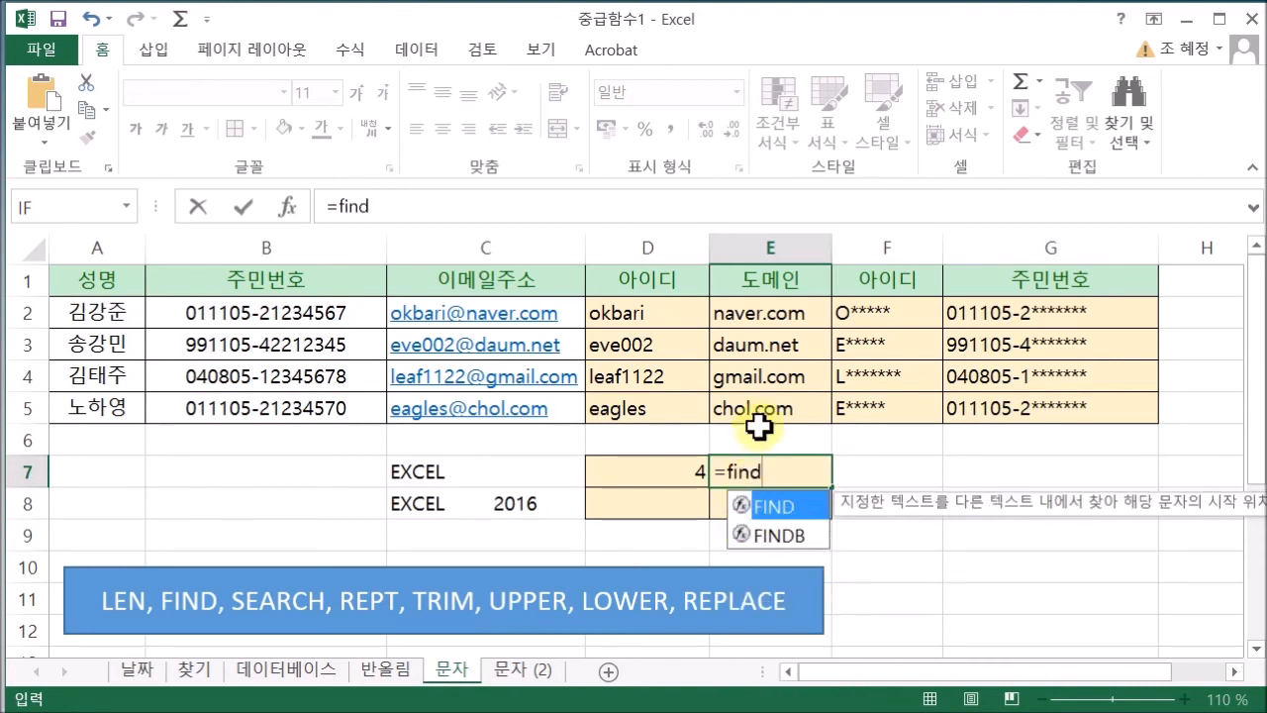
pyautogui.doubleClick(755, 507)
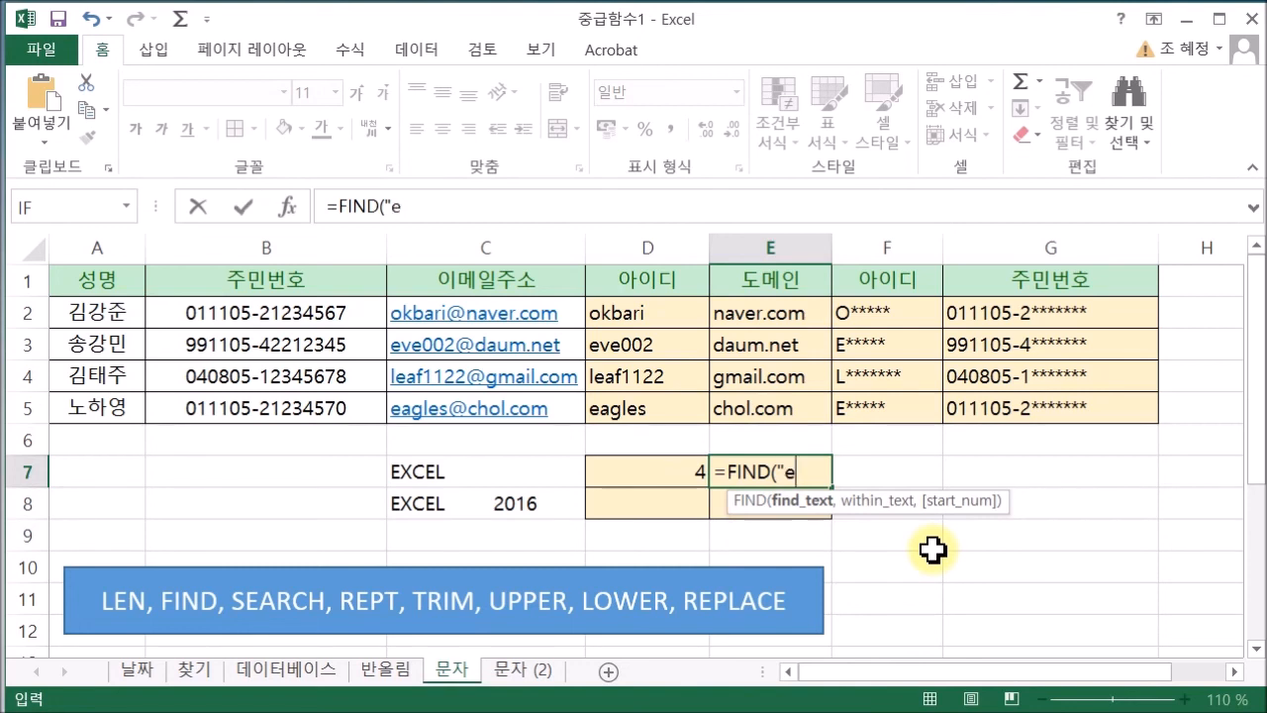
pyautogui.write('"e",')
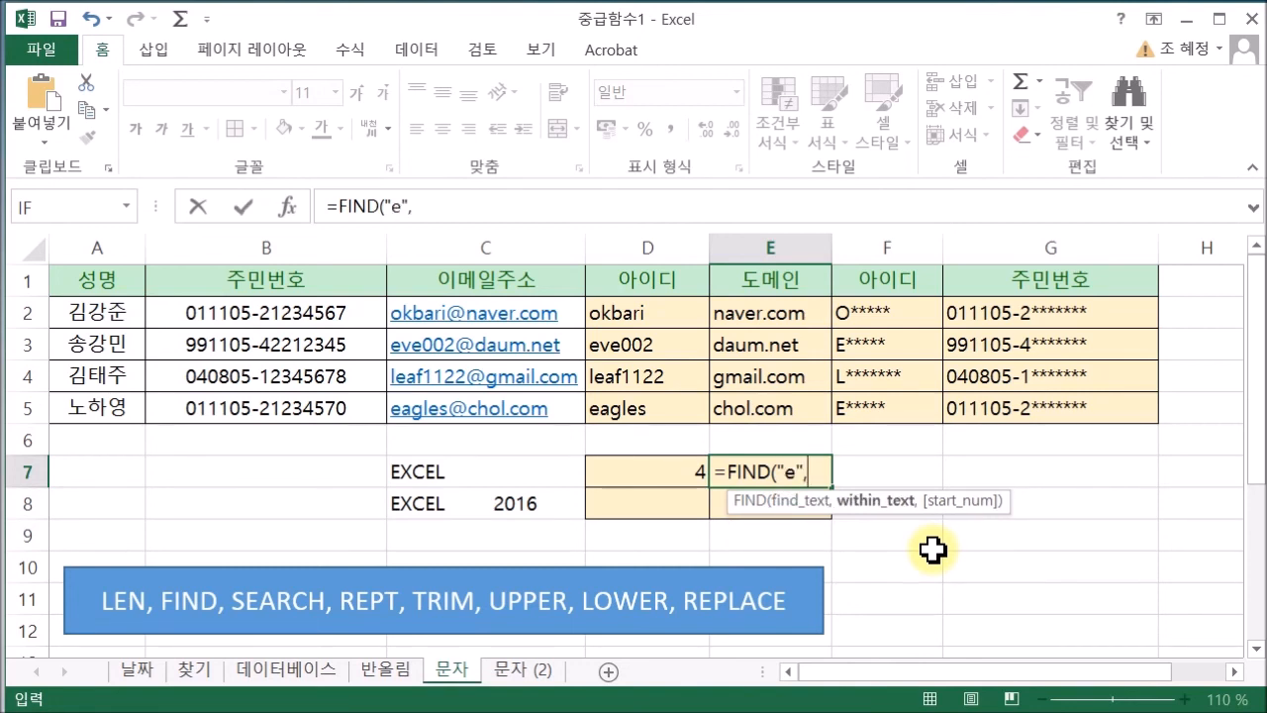
pyautogui.click(484, 471)
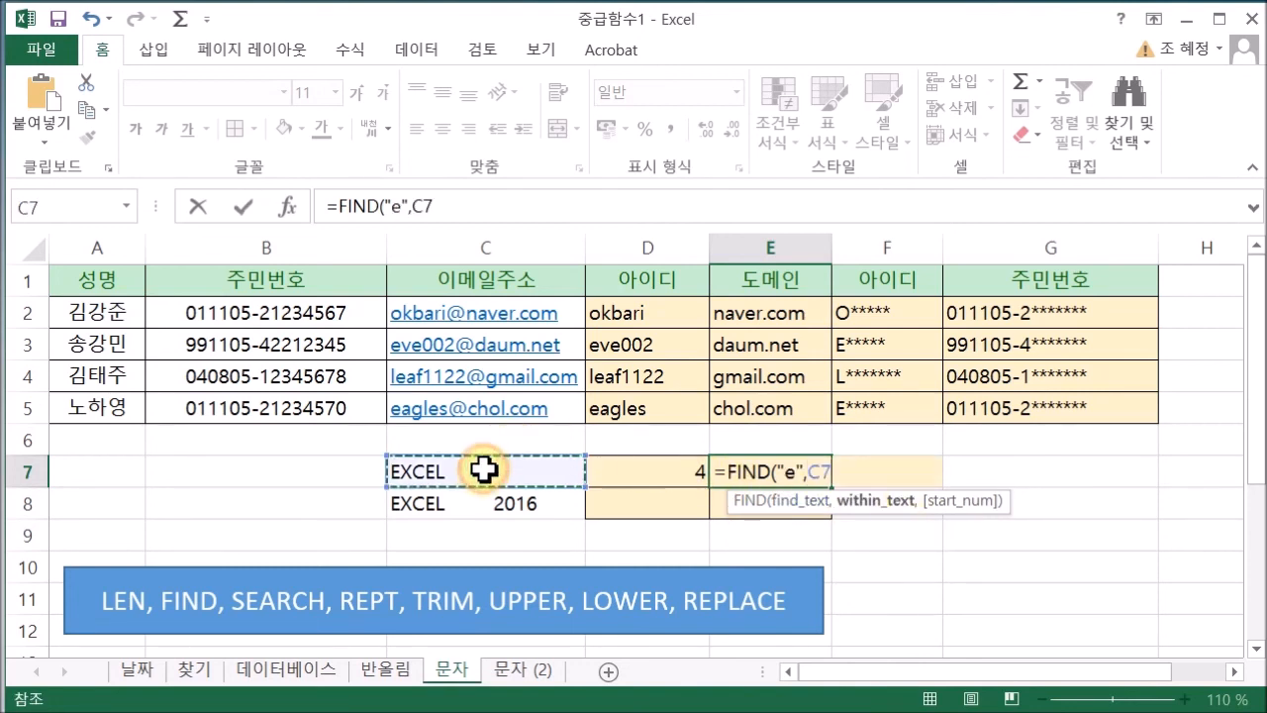
pyautogui.write(',2)')
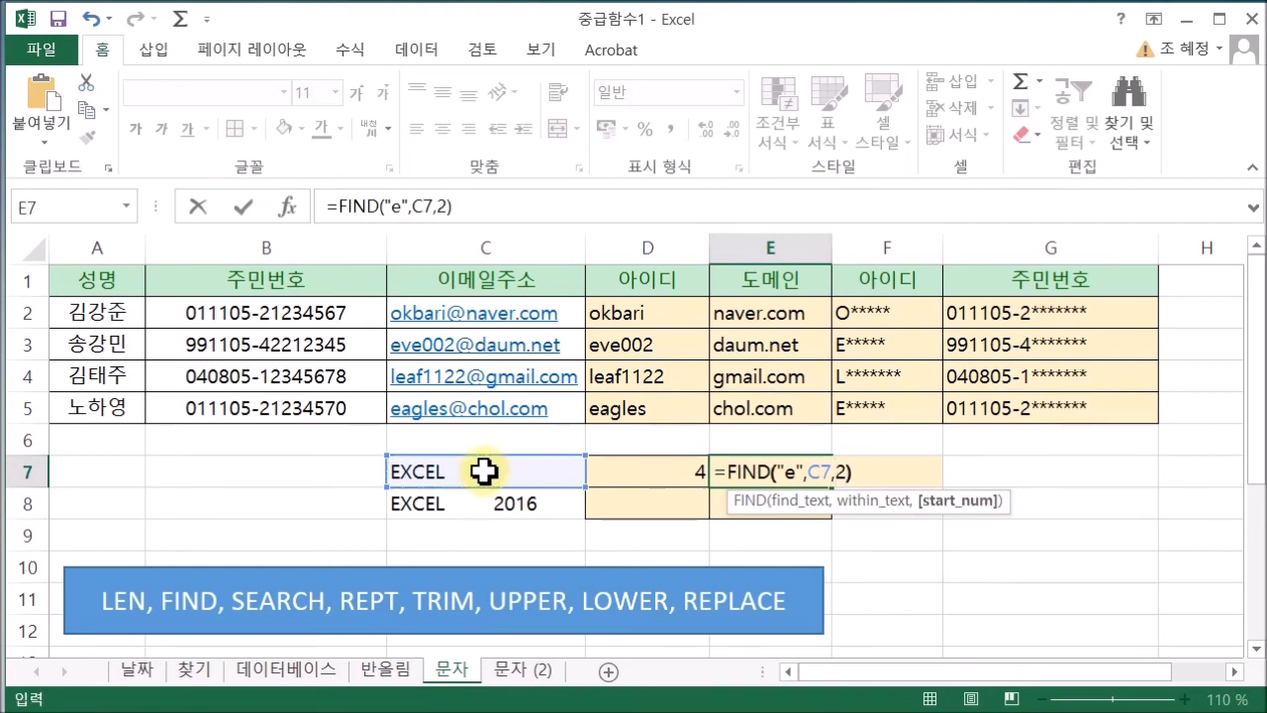
pyautogui.press('Return')
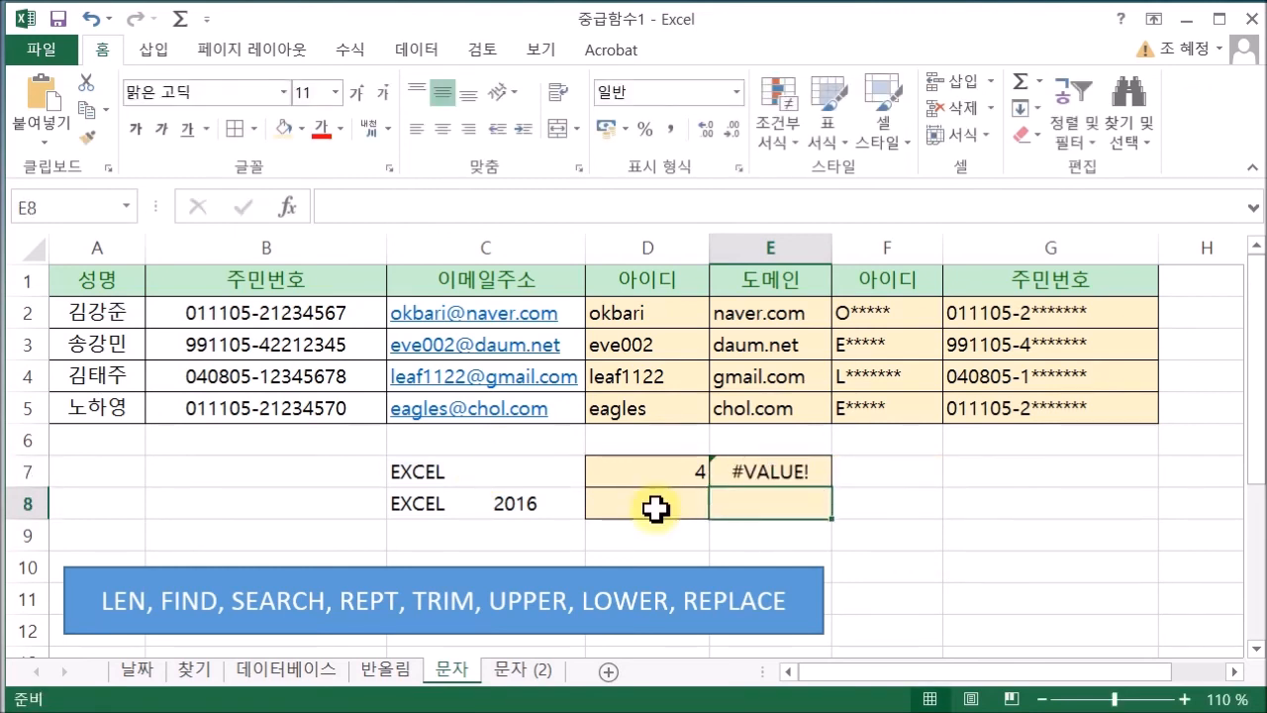
# Change the FIND search letter to capital "E" so E7 returns 4
pyautogui.click(745, 477)
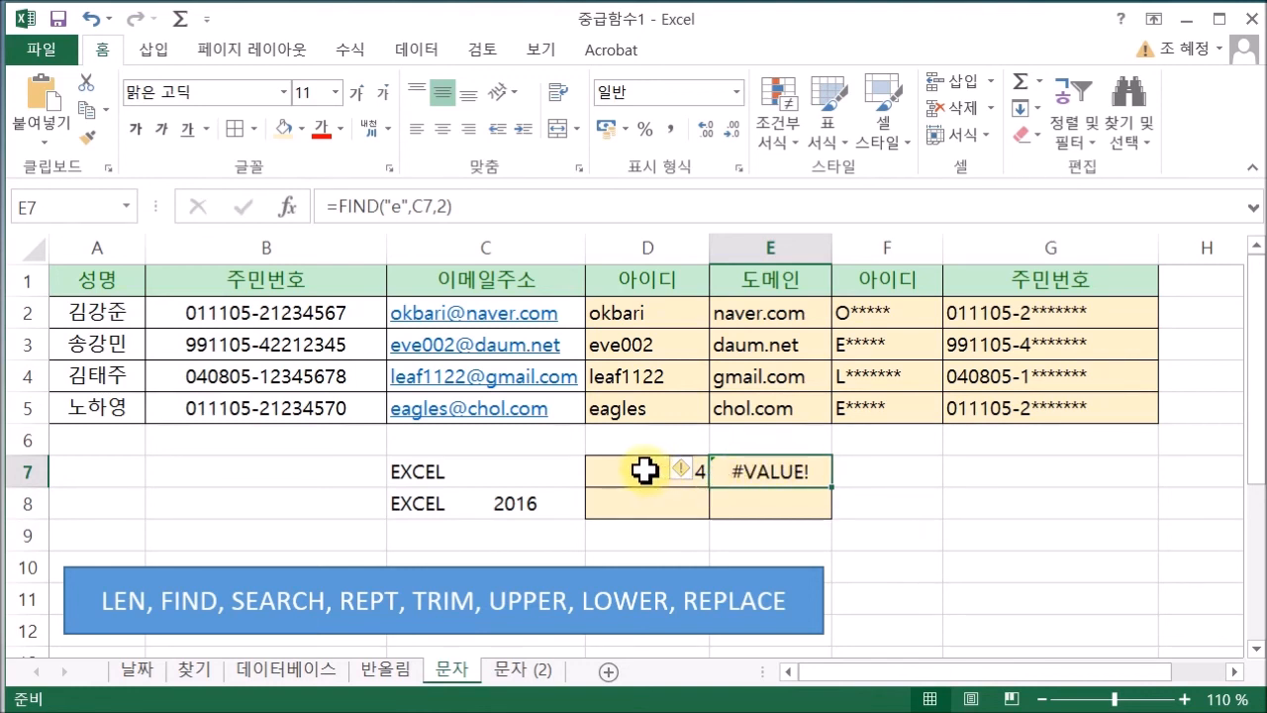
pyautogui.doubleClick(750, 467)
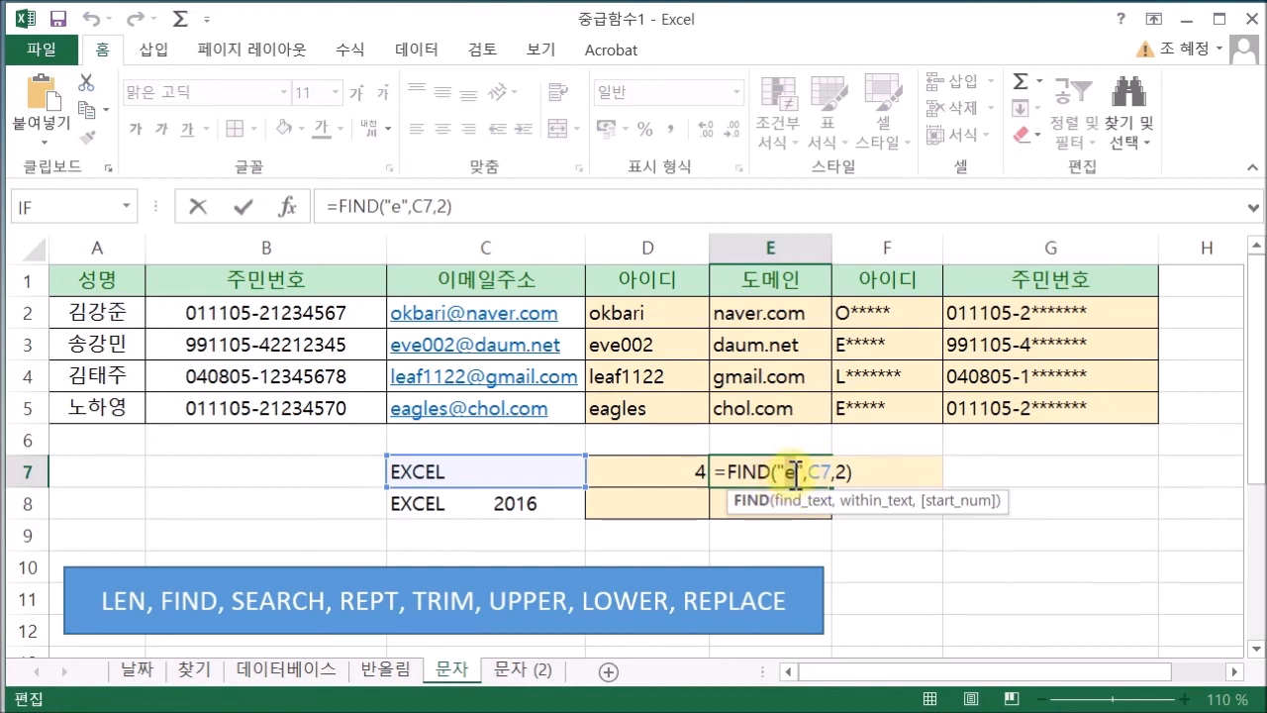
pyautogui.click(795, 472)
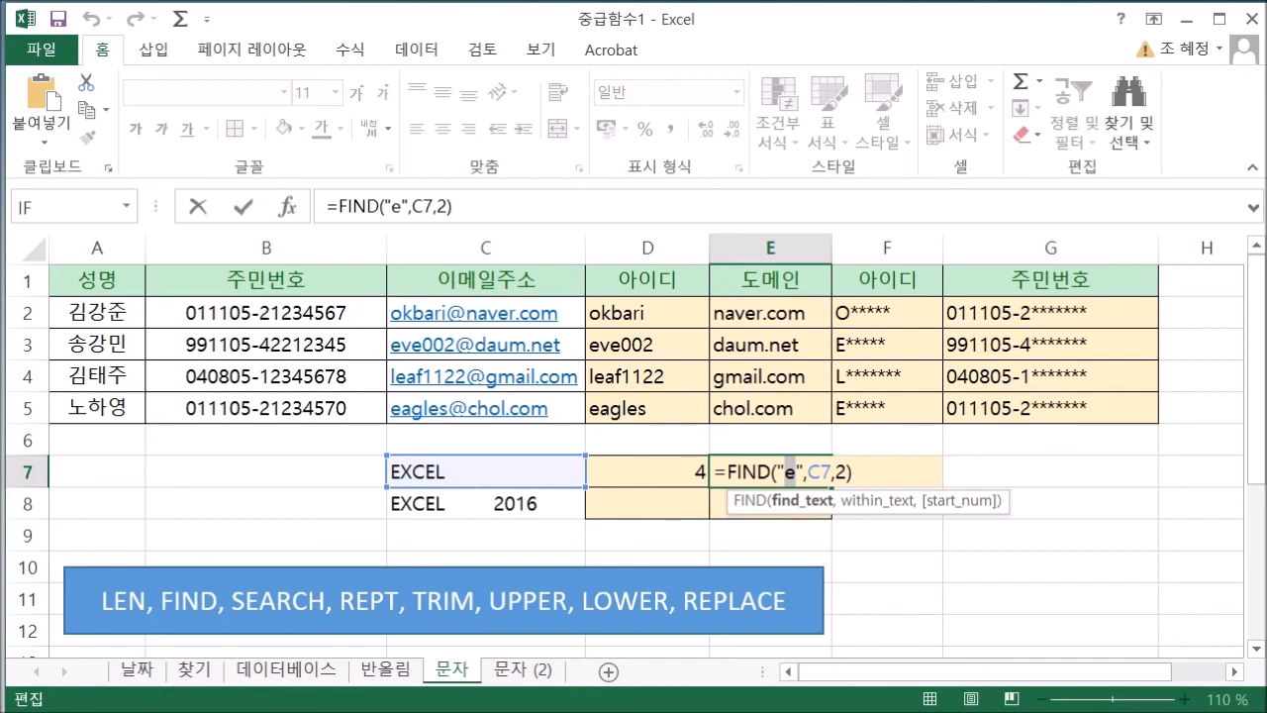
pyautogui.write('E')
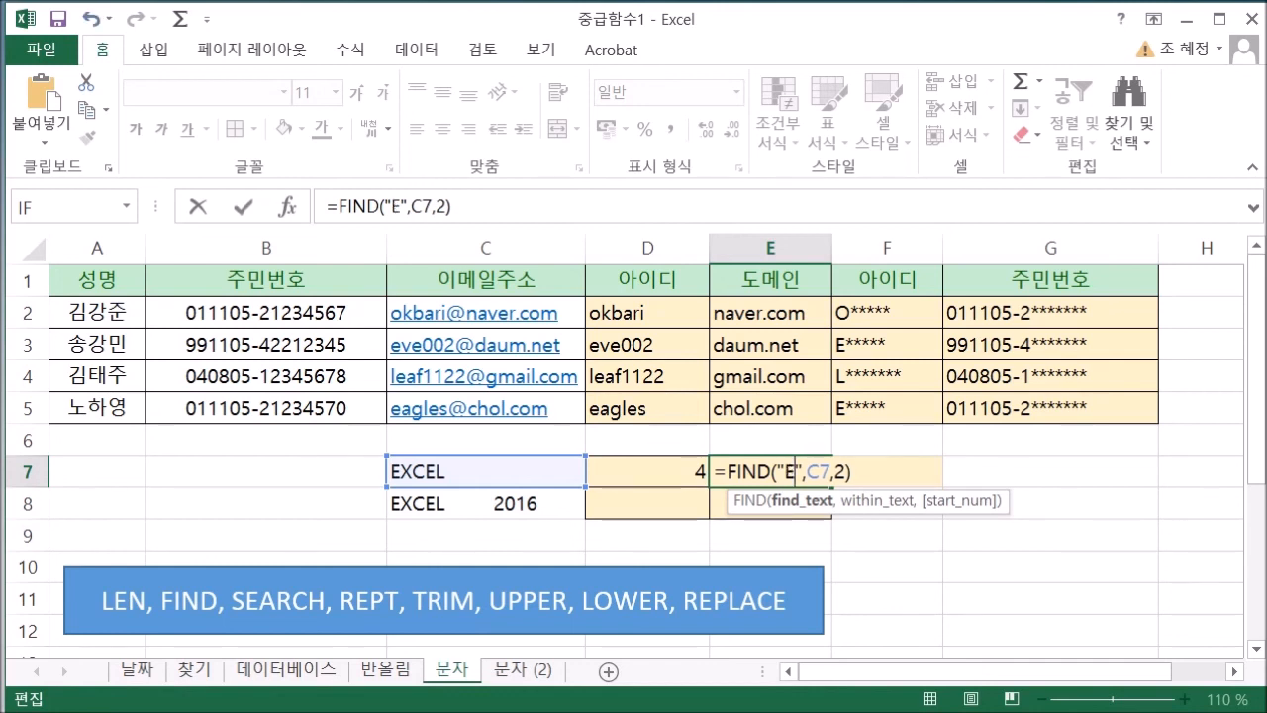
pyautogui.press('Return')
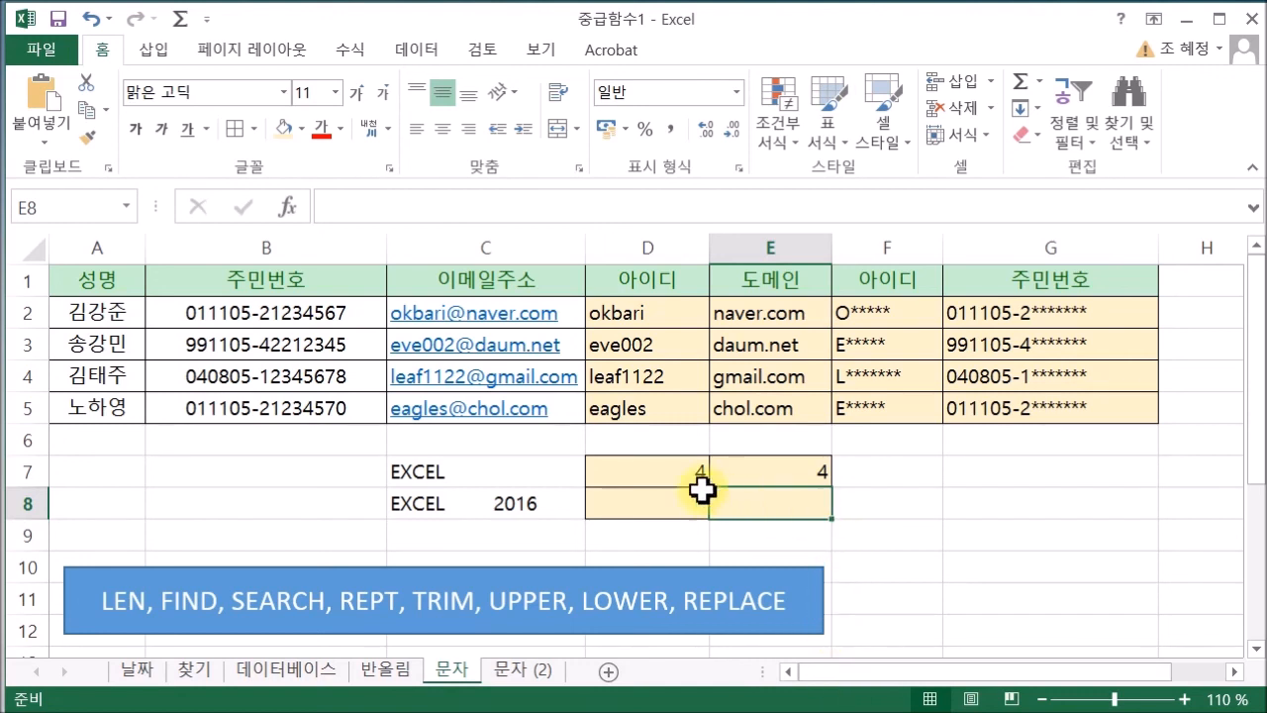
pyautogui.click(664, 477)
pyautogui.doubleClick(652, 477)
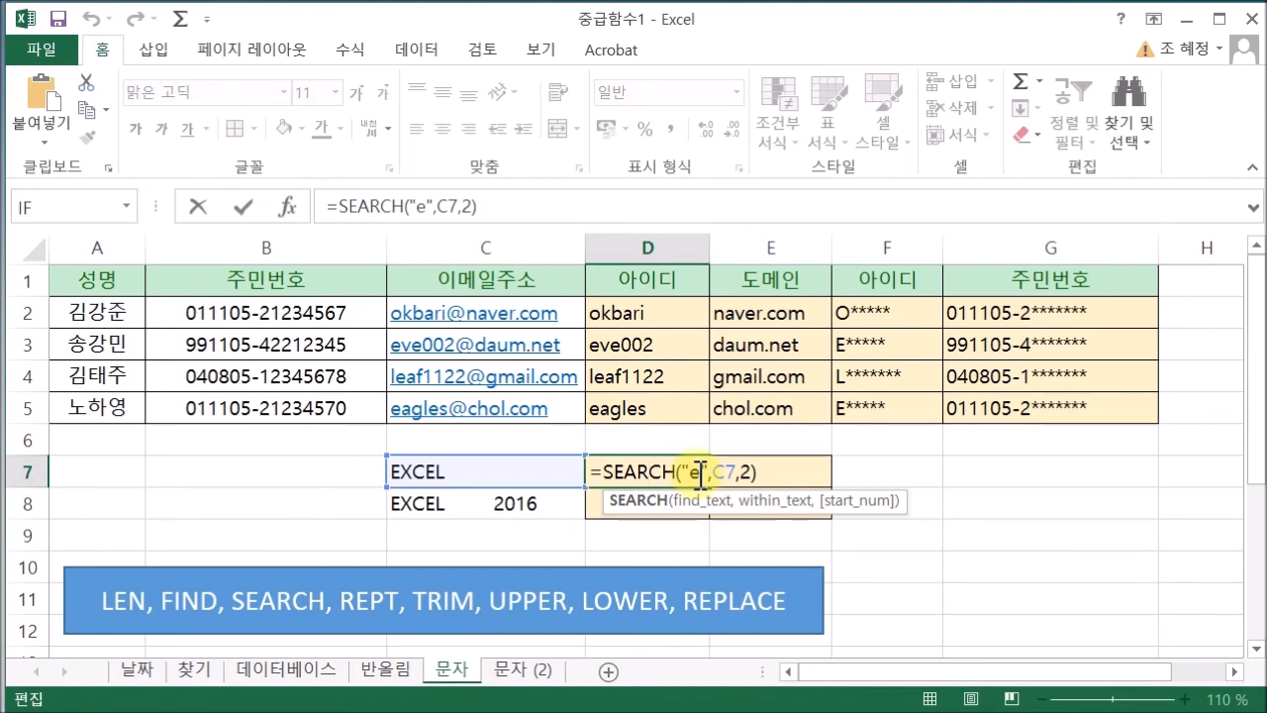
pyautogui.press('Return')
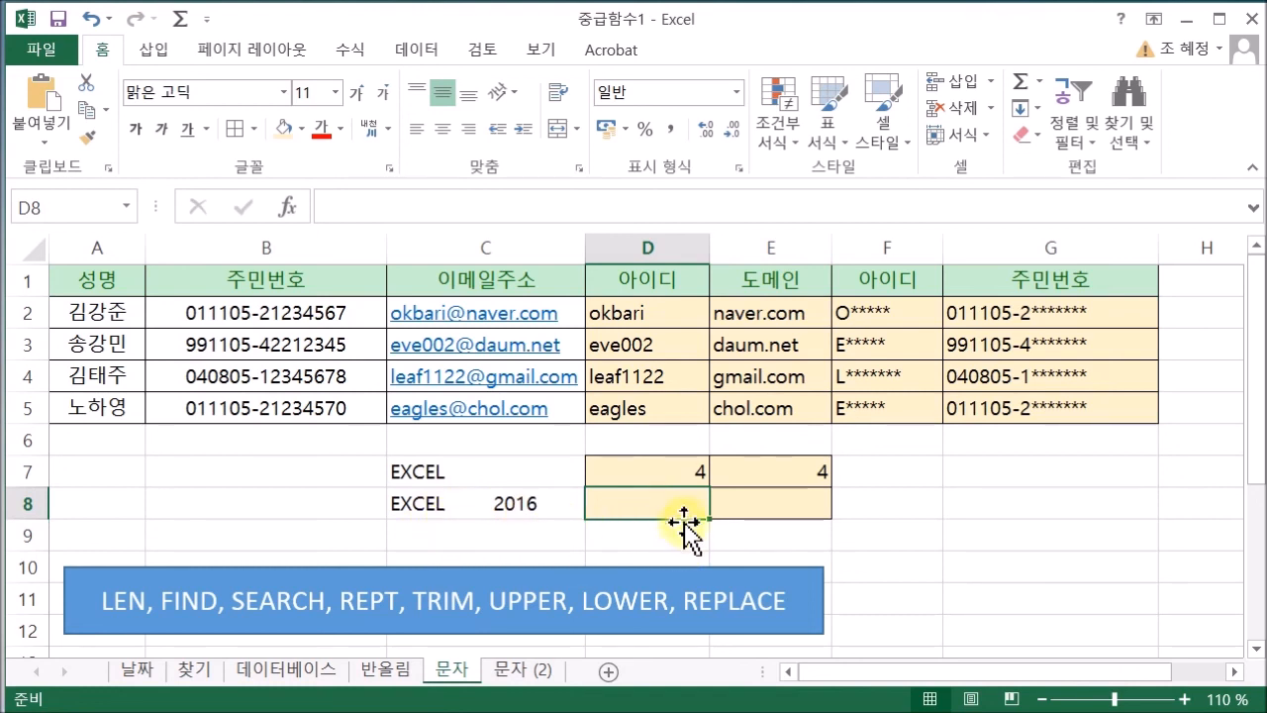
# Enter =TRIM(C8) in D8 so it shows EXCEL 2016 without extra spaces
pyautogui.write('=')
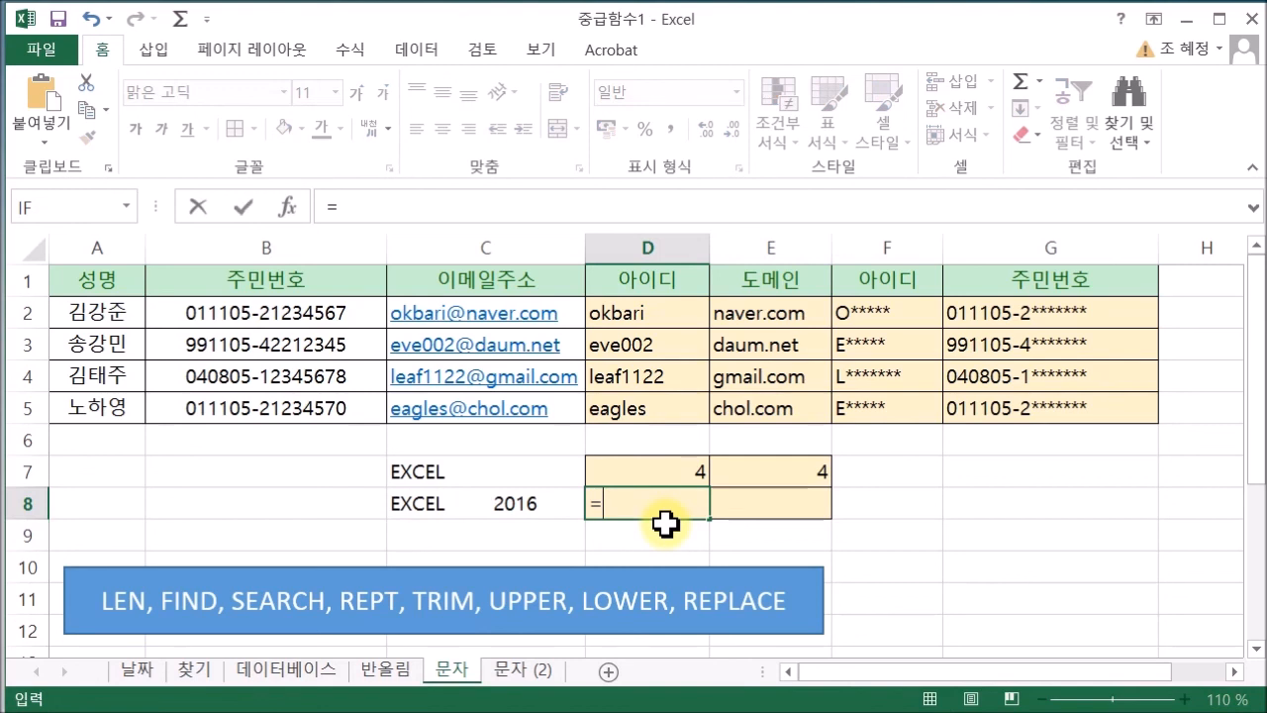
pyautogui.write('tri')
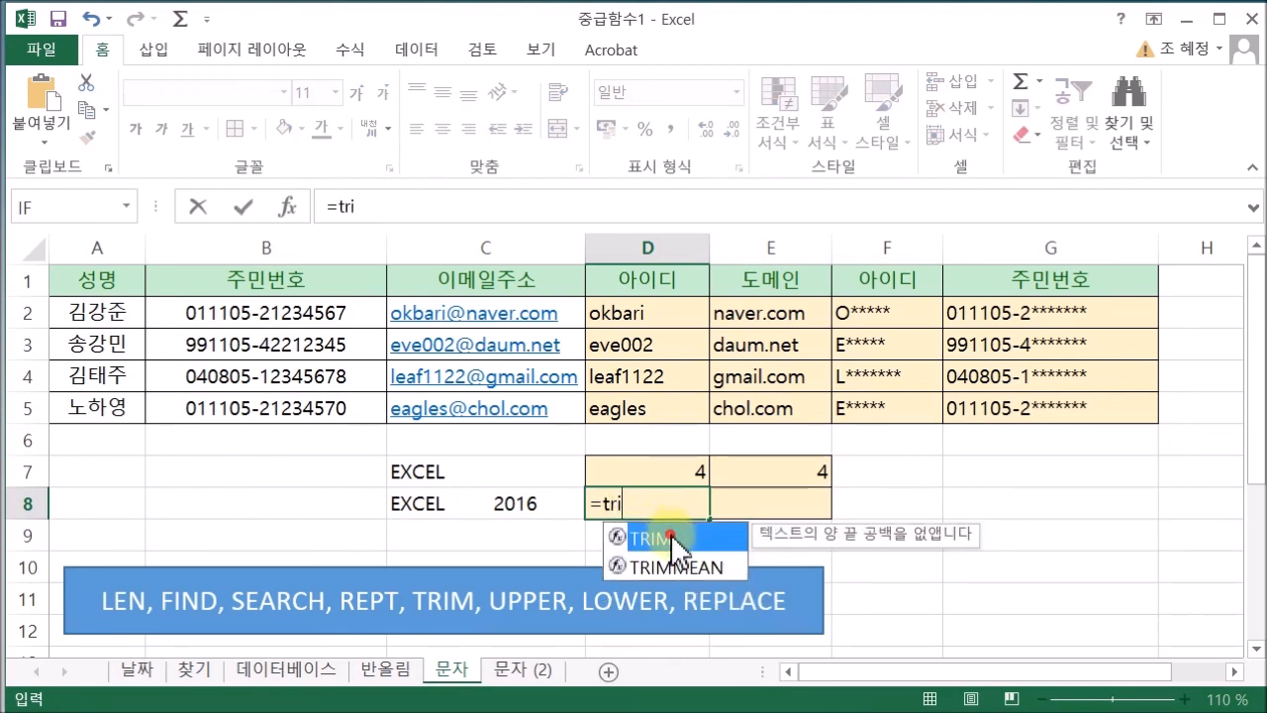
pyautogui.doubleClick(673, 539)
pyautogui.click(500, 508)
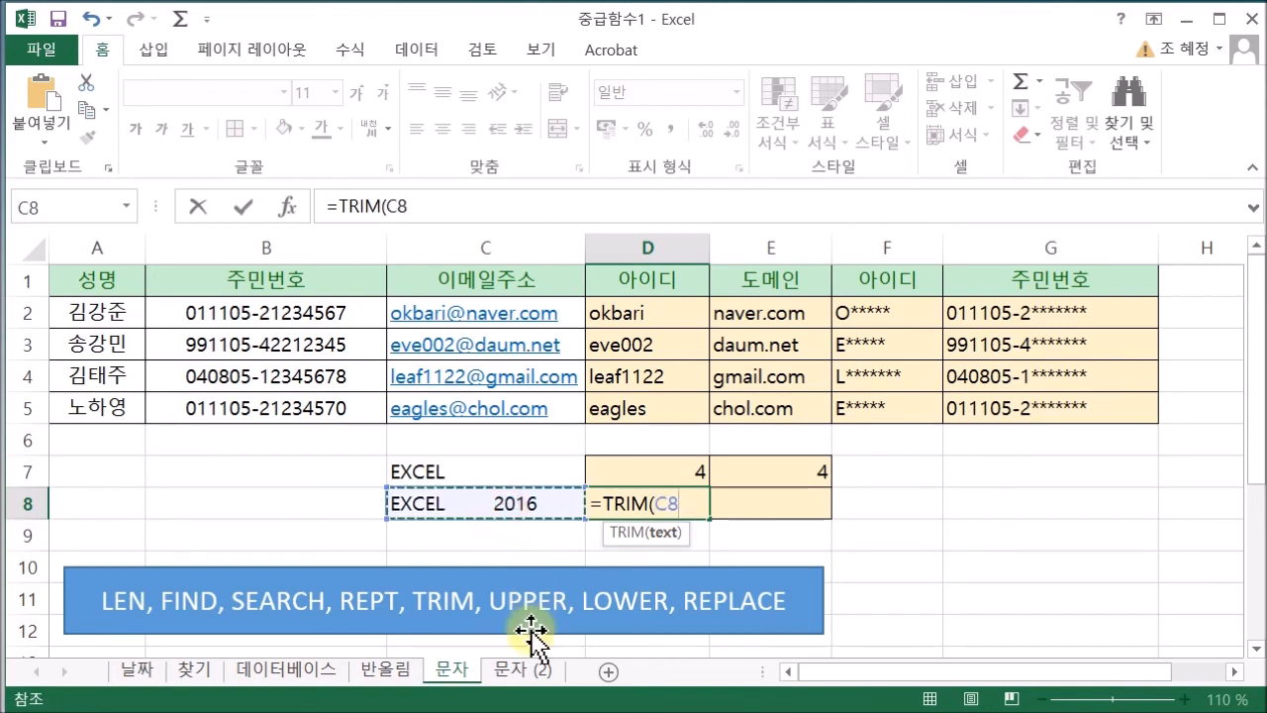
pyautogui.write(')')
pyautogui.press('Return')
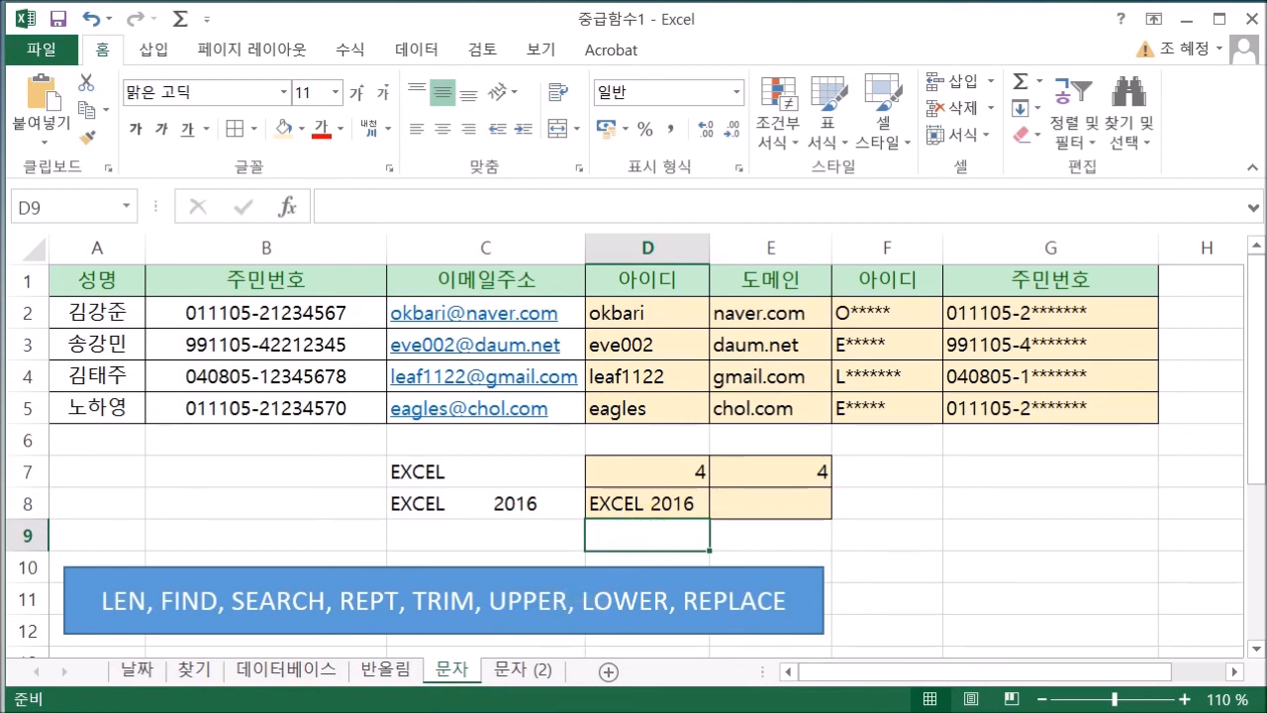
pyautogui.click(720, 540)
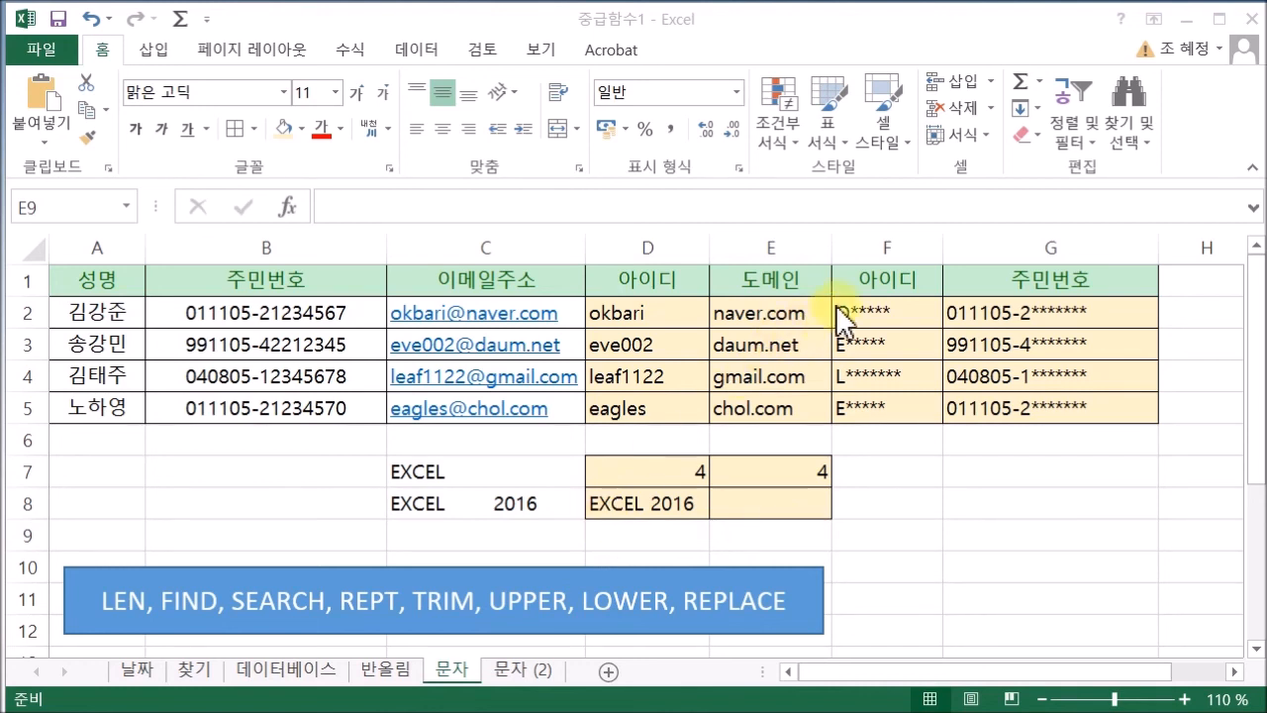
# Enter =LOWER(D8) in E8 to show the trimmed text as excel 2016
pyautogui.click(797, 503)
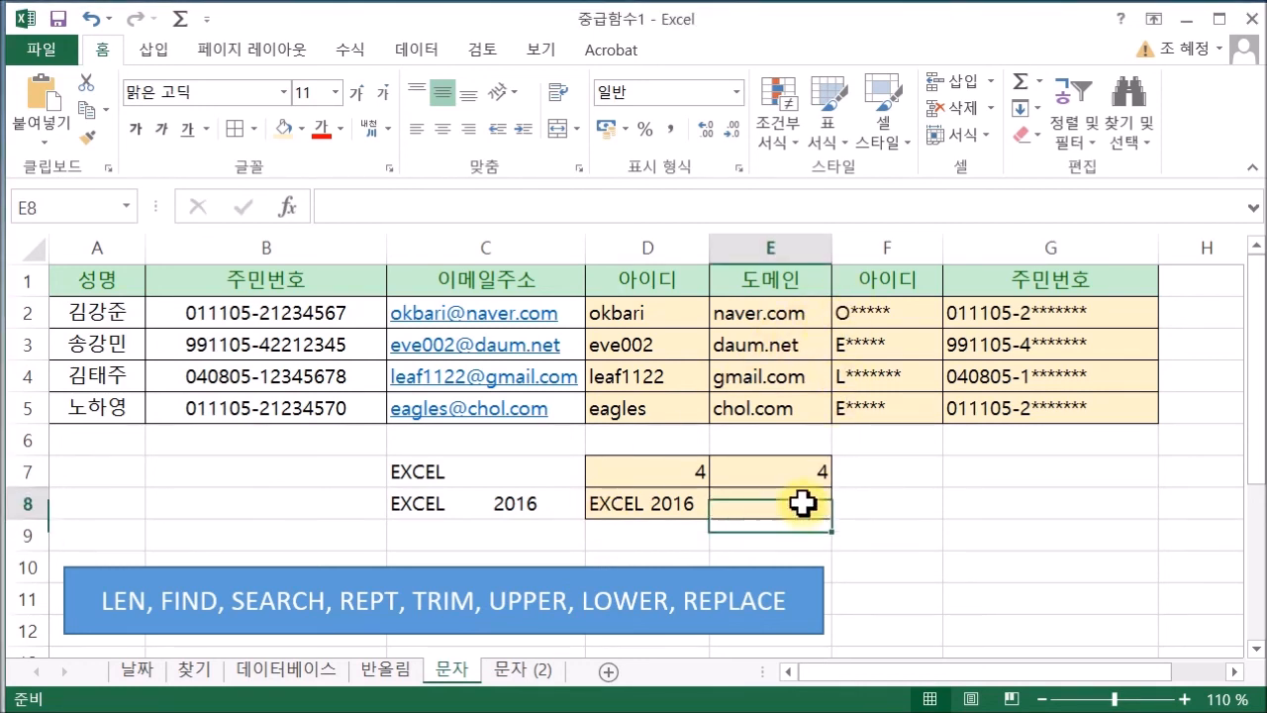
pyautogui.write('=')
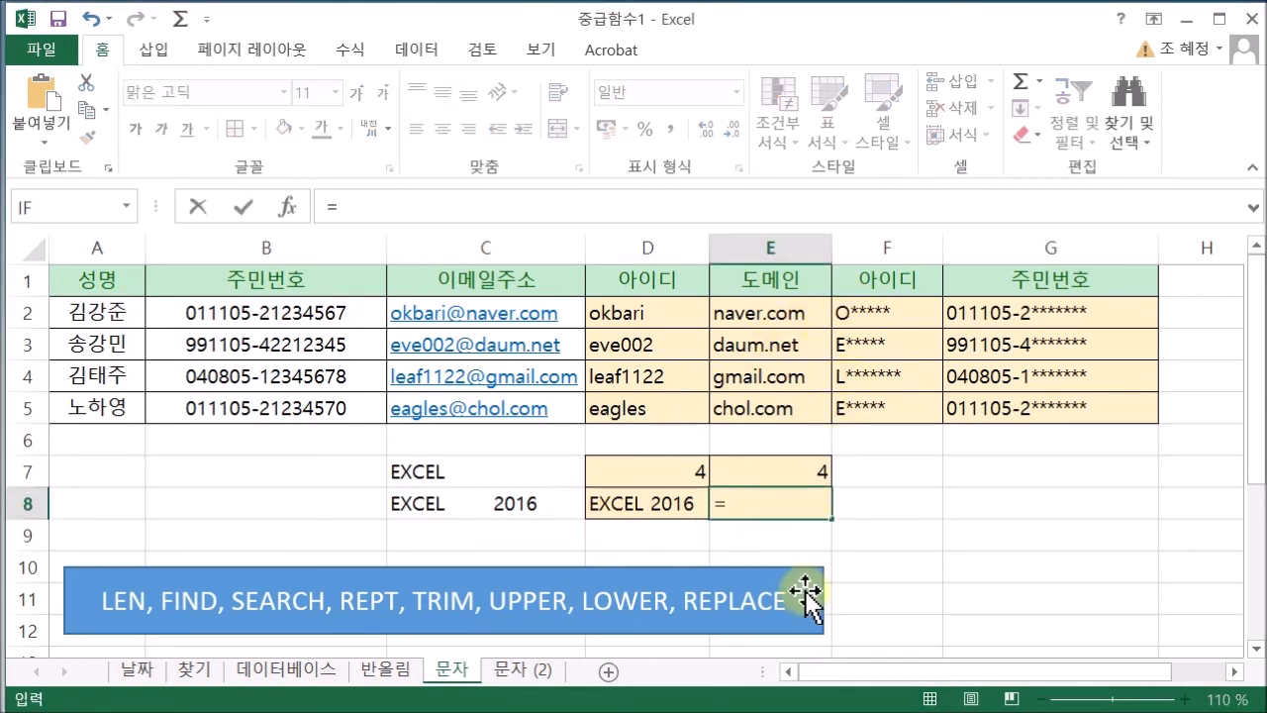
pyautogui.write('lo')
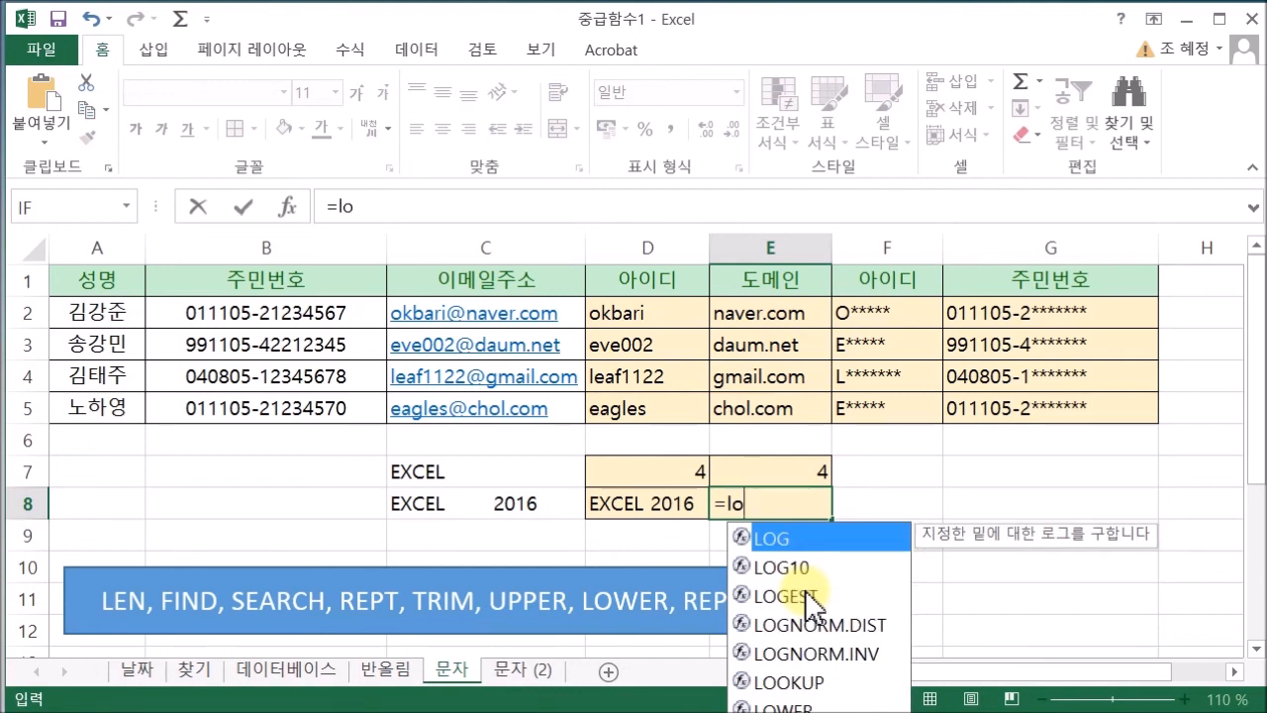
pyautogui.write('w')
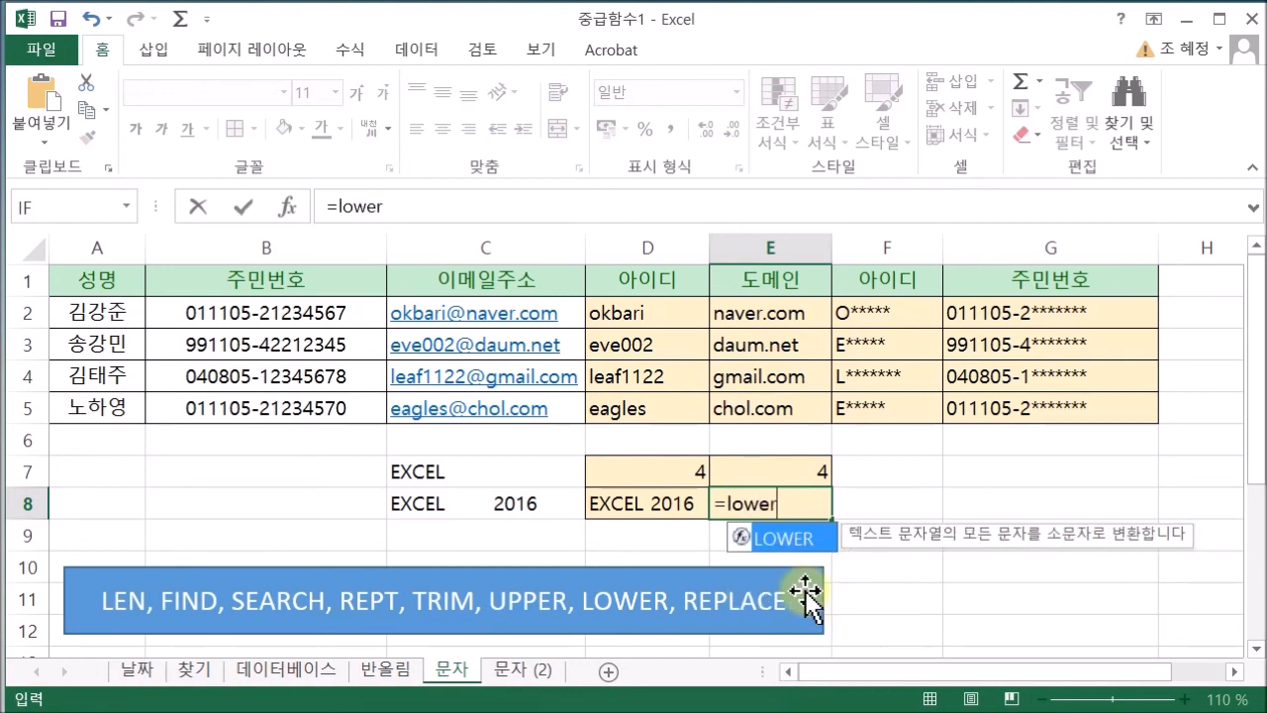
pyautogui.write('er')
pyautogui.doubleClick(829, 539)
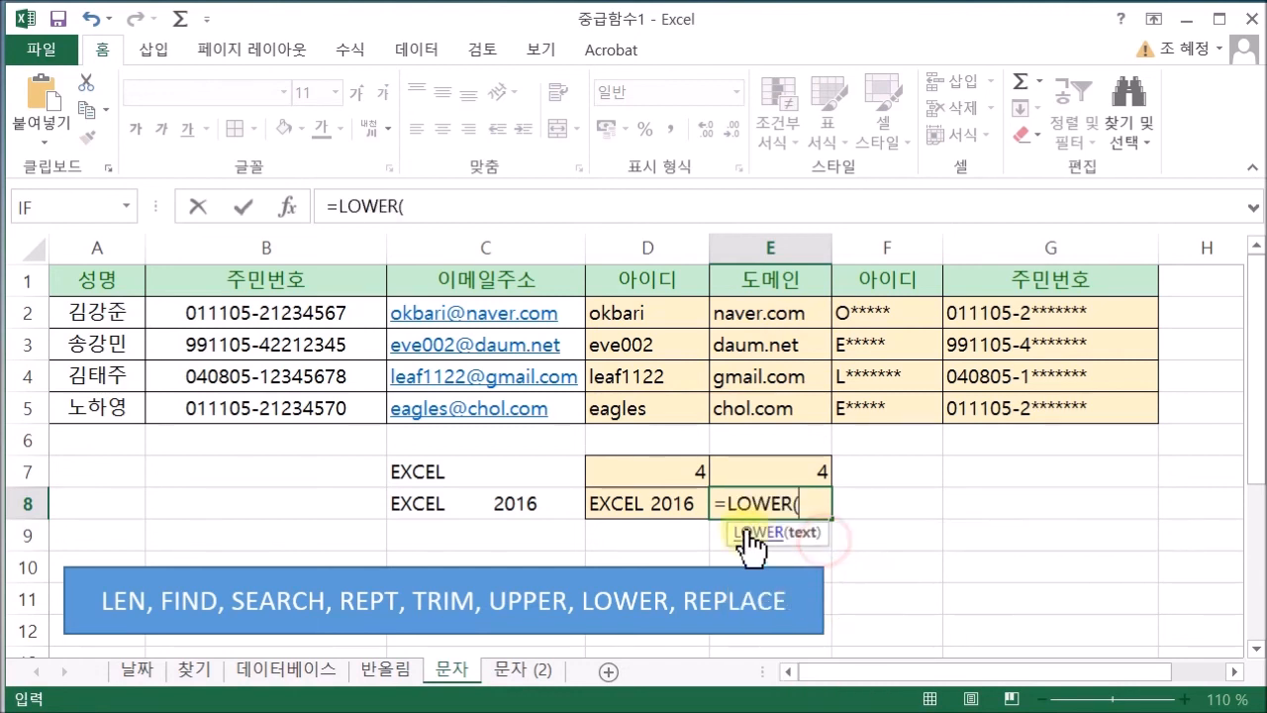
pyautogui.click(688, 500)
pyautogui.write(')')
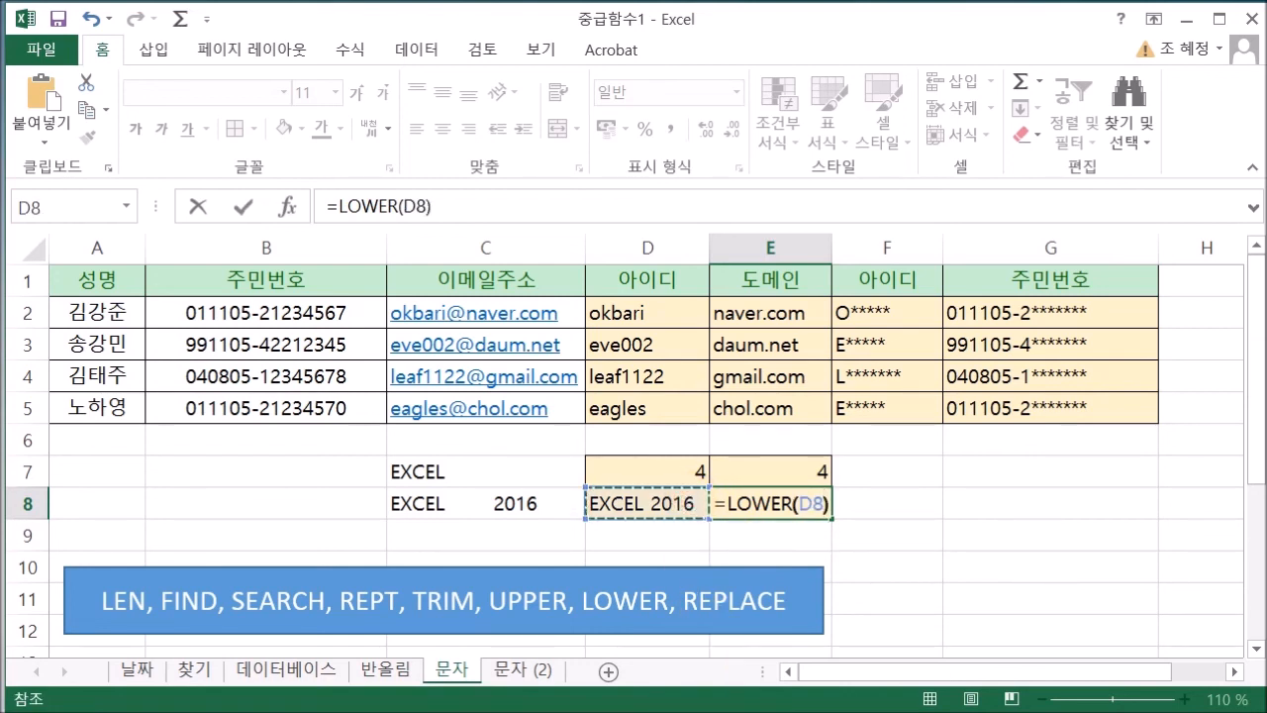
pyautogui.press('Return')
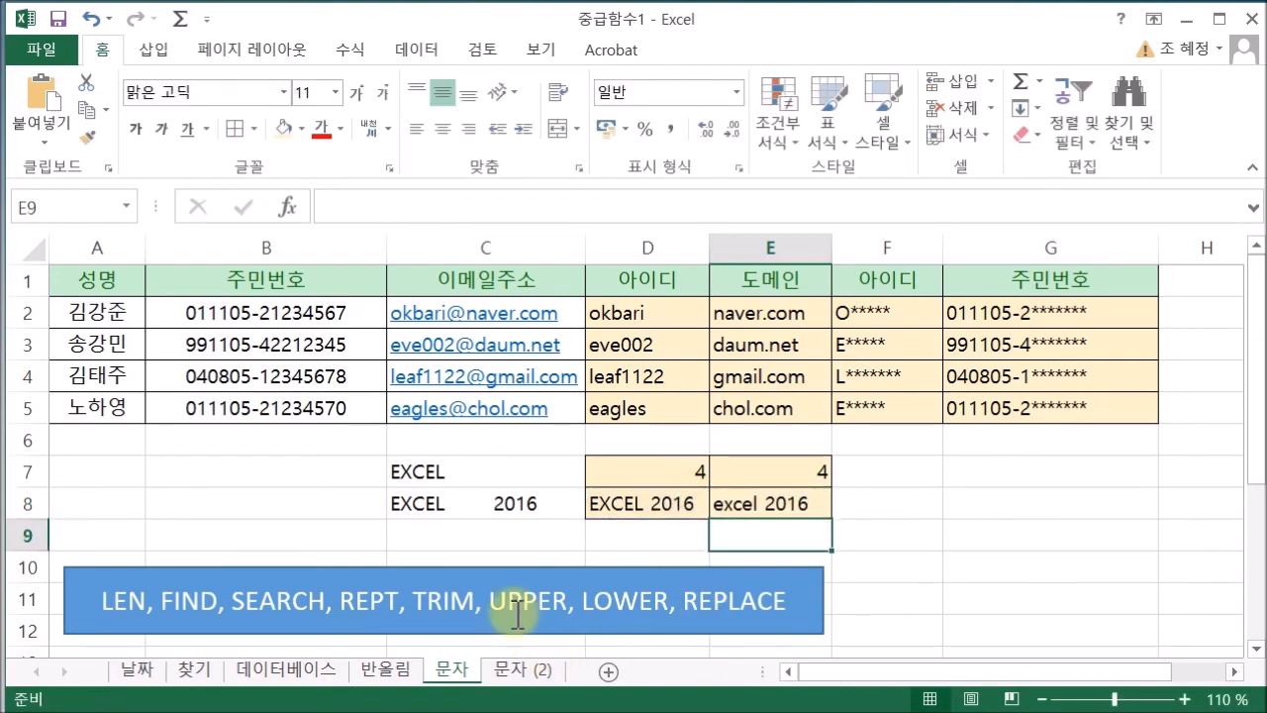